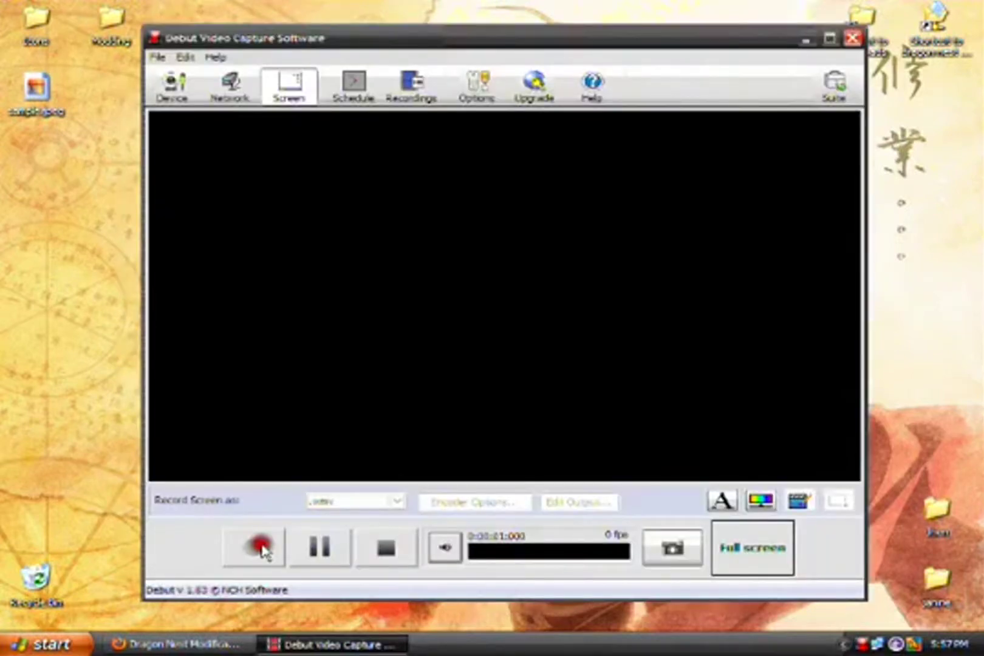
Launch Notepad with Win+R 'notepad' and paste the prepared intro text
{"action": "left_click", "coordinate": [261, 546]}
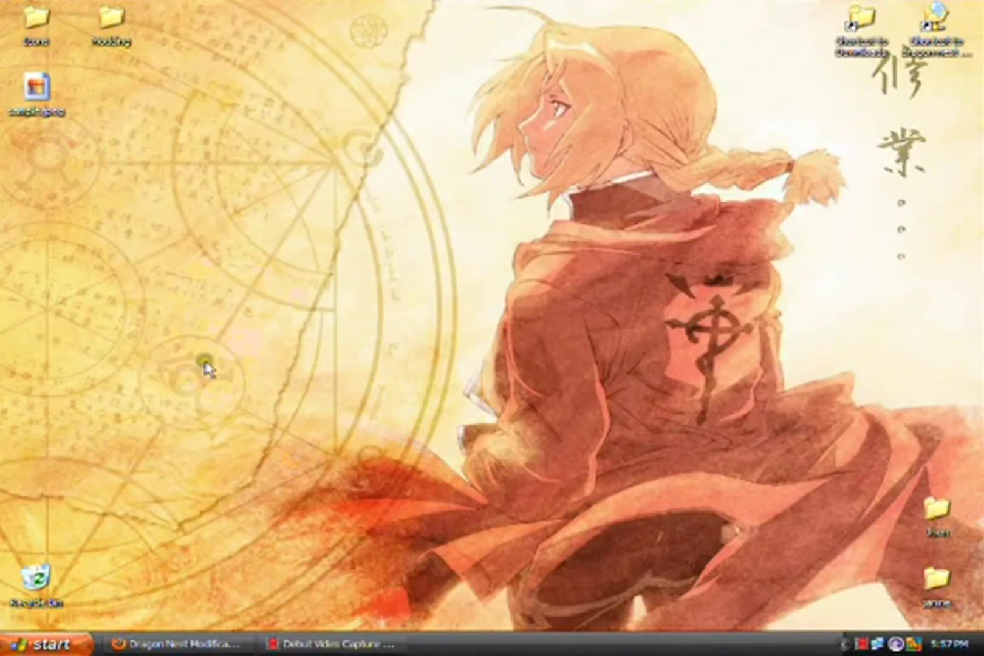
{"action": "key", "text": "super+r"}
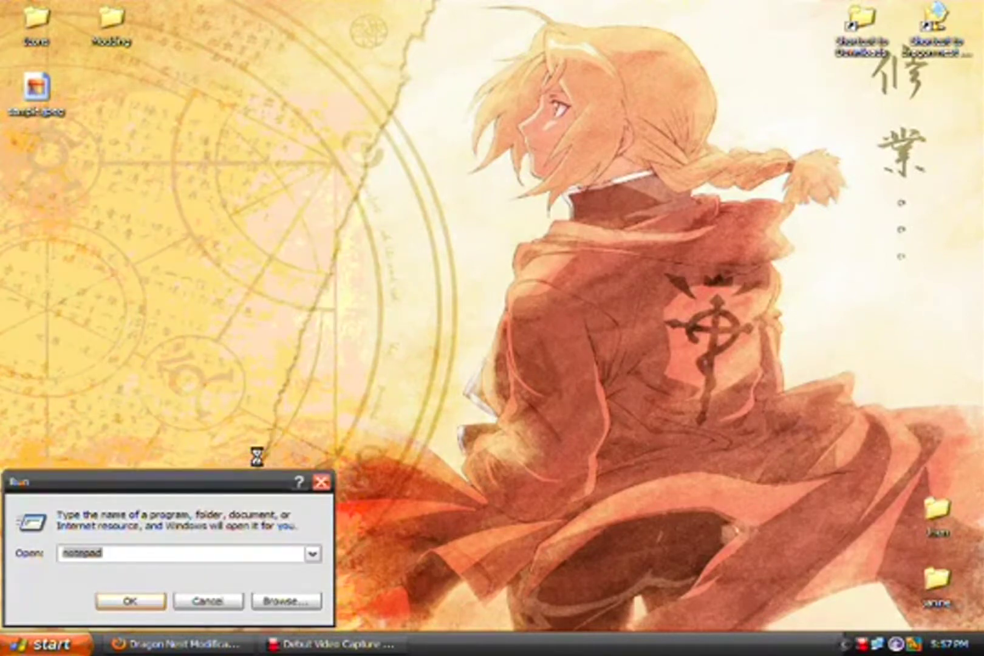
{"action": "key", "text": "Return"}
{"action": "type", "text": "HELLO~  TODAY IM GONNA SHOW YOU HOW TO RECOLOUR MODS USING GIMP~  ILL USE ZACK'S BUSTER SWORD FOR DEMO (NOTE: RECOLOURING A PIC IN GIMP AND RECOLOURING MODS IN GIMP IS ALMOST THE SAME)~  HOPE I WILL NOT BE CONFUSING YOU GUYS~  JRALD :D"}
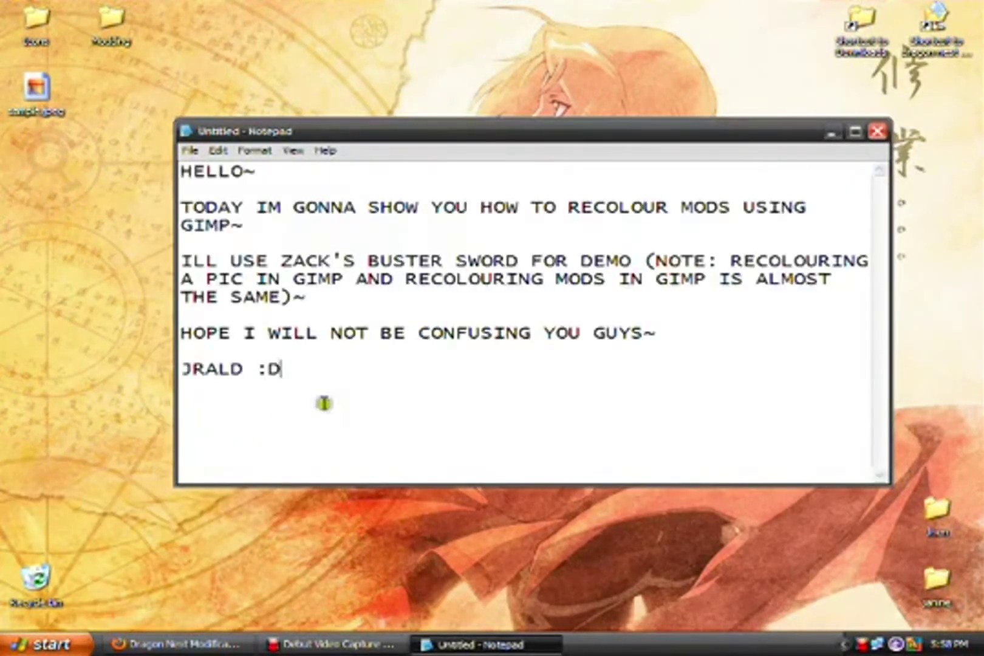
Select each intro line in turn, from the HELLO~ greeting to the sign-off
{"action": "left_click_drag", "start_coordinate": [254, 171], "coordinate": [193, 174]}
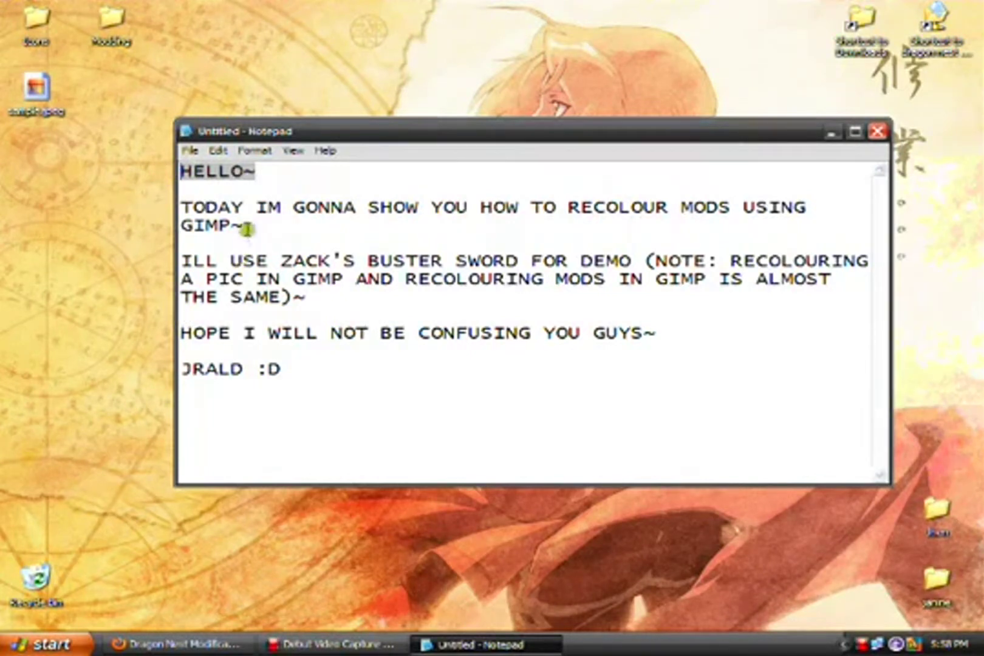
{"action": "left_click_drag", "start_coordinate": [244, 225], "coordinate": [180, 207]}
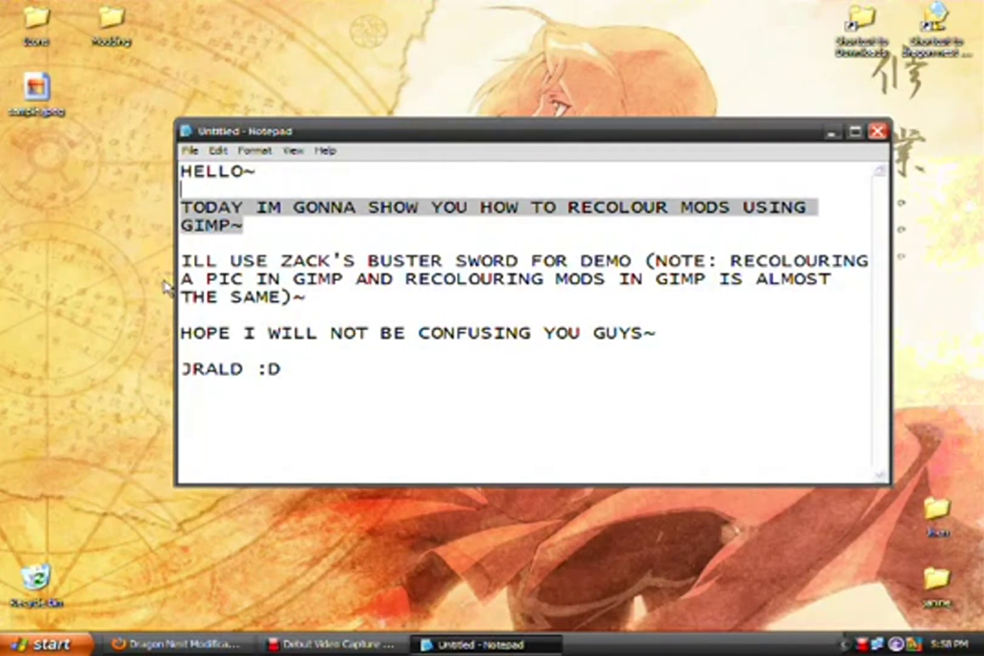
{"action": "left_click_drag", "start_coordinate": [305, 297], "coordinate": [181, 260]}
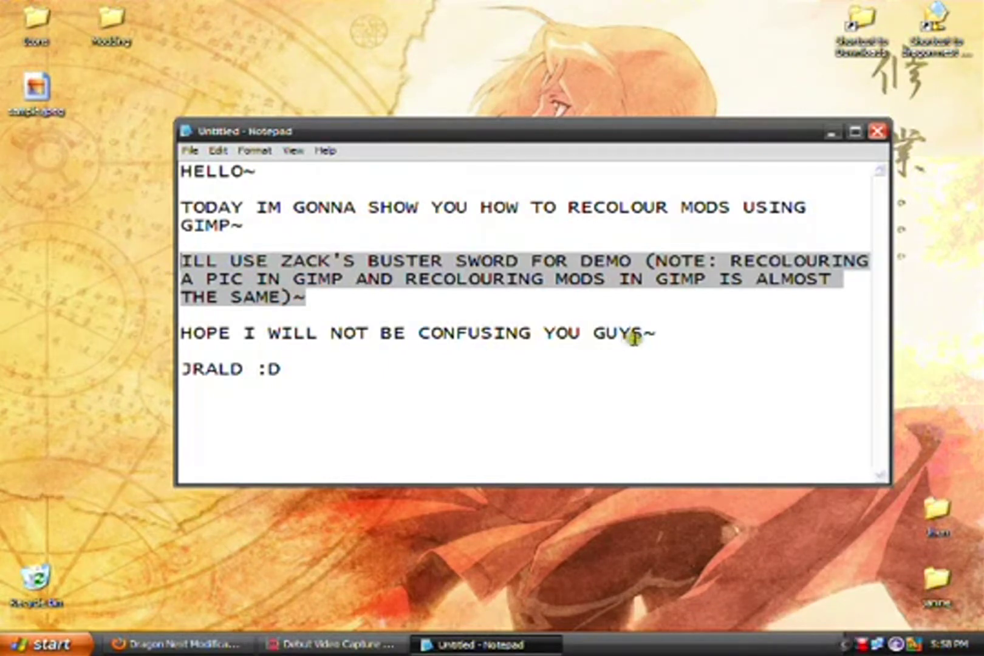
{"action": "left_click_drag", "start_coordinate": [656, 335], "coordinate": [173, 336]}
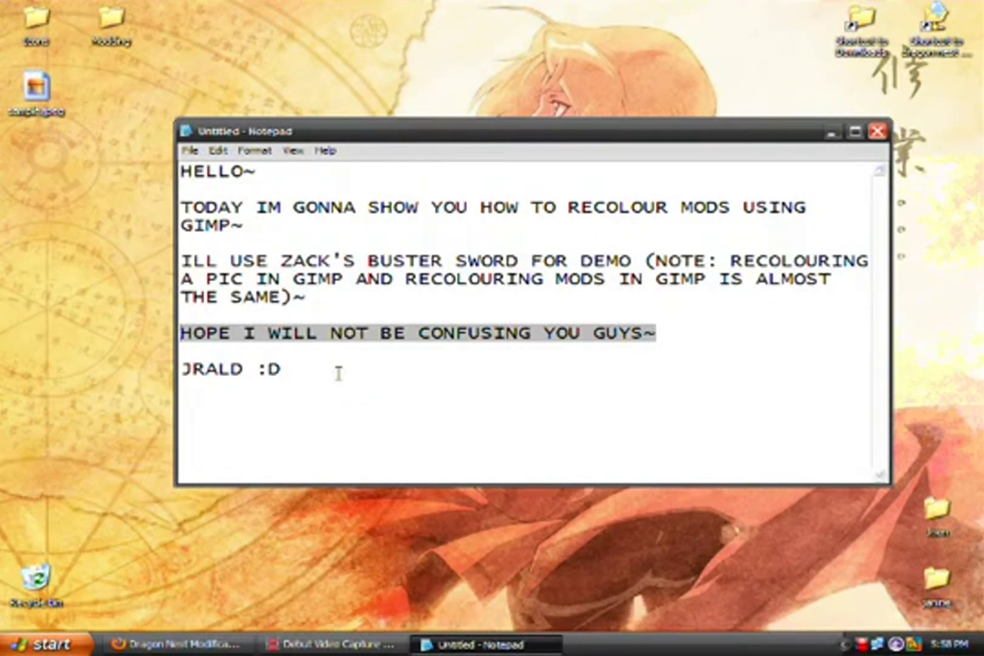
{"action": "left_click_drag", "start_coordinate": [285, 372], "coordinate": [179, 371]}
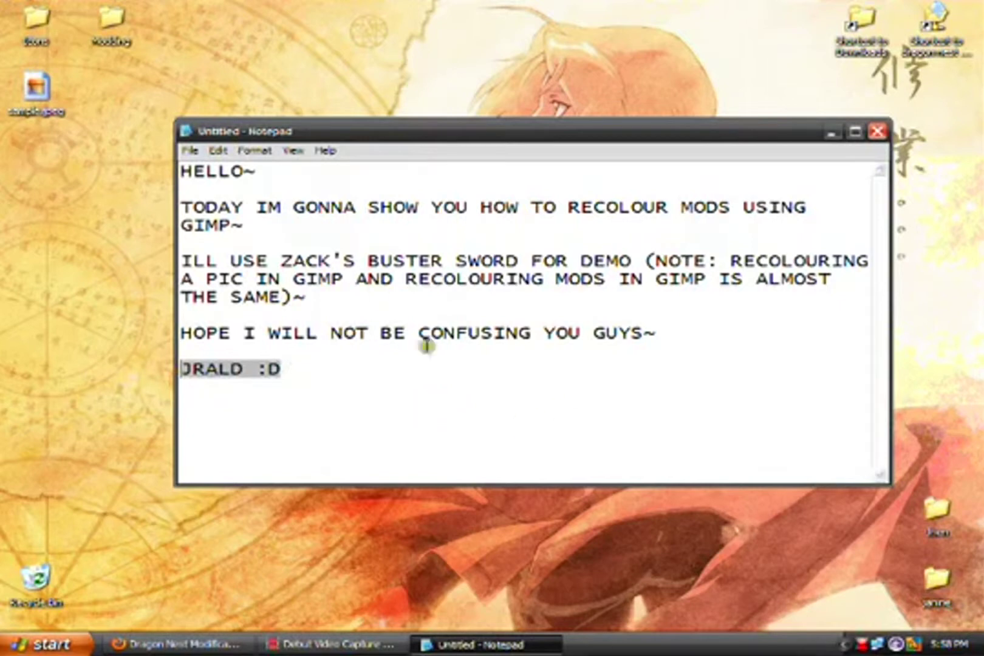
End the note with 'OKAY LETS GET STARTED.' and a blank line before the steps
{"action": "left_click", "coordinate": [345, 372]}
{"action": "key", "text": "Return"}
{"action": "key", "text": "Return"}
{"action": "type", "text": "OKAY"}
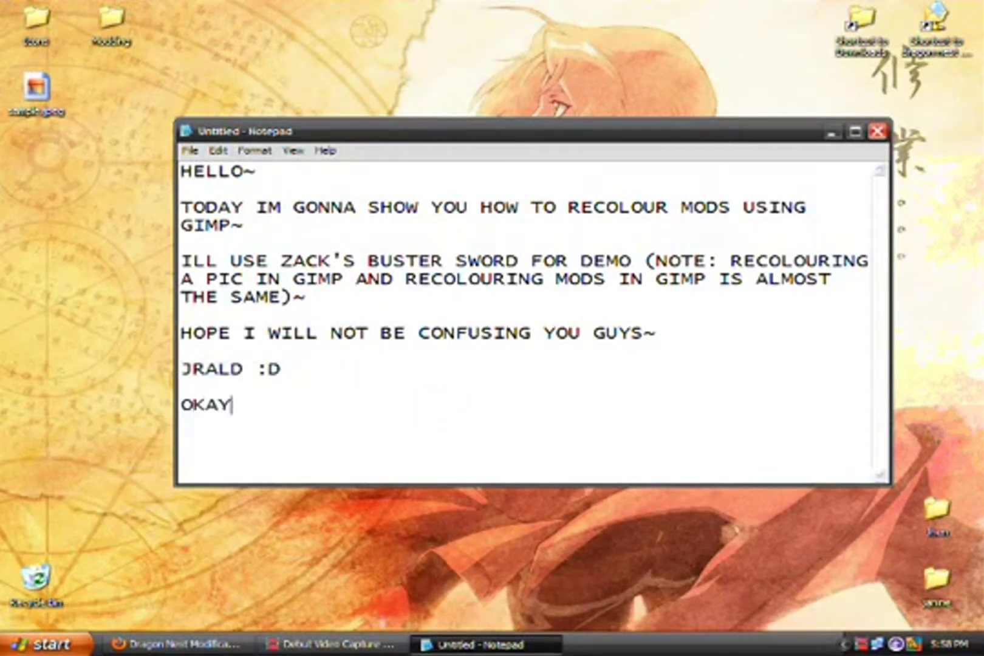
{"action": "type", "text": " LETS GET START"}
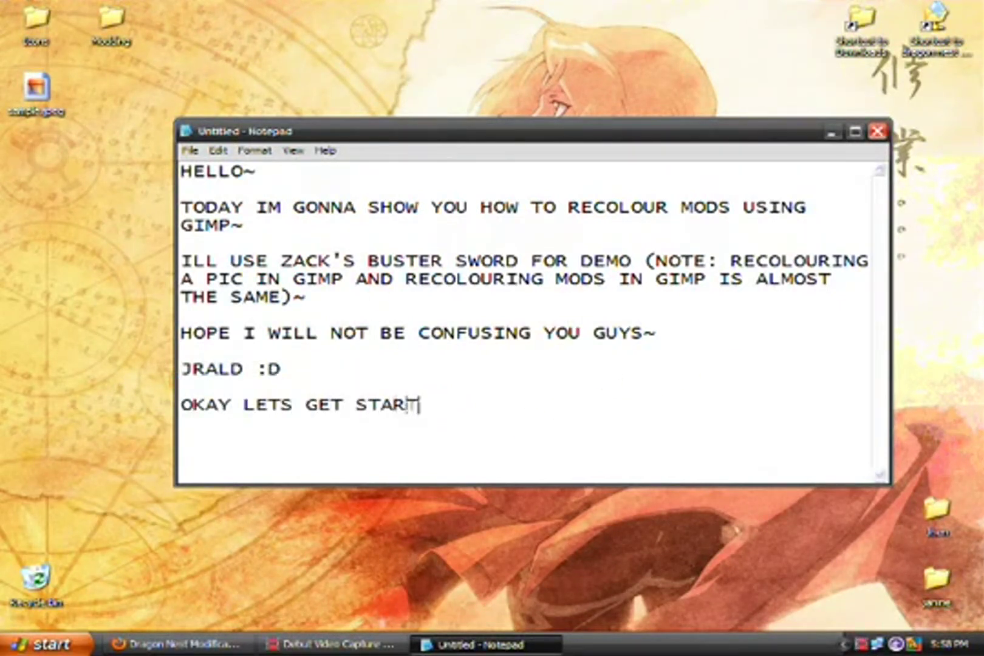
{"action": "type", "text": "ED."}
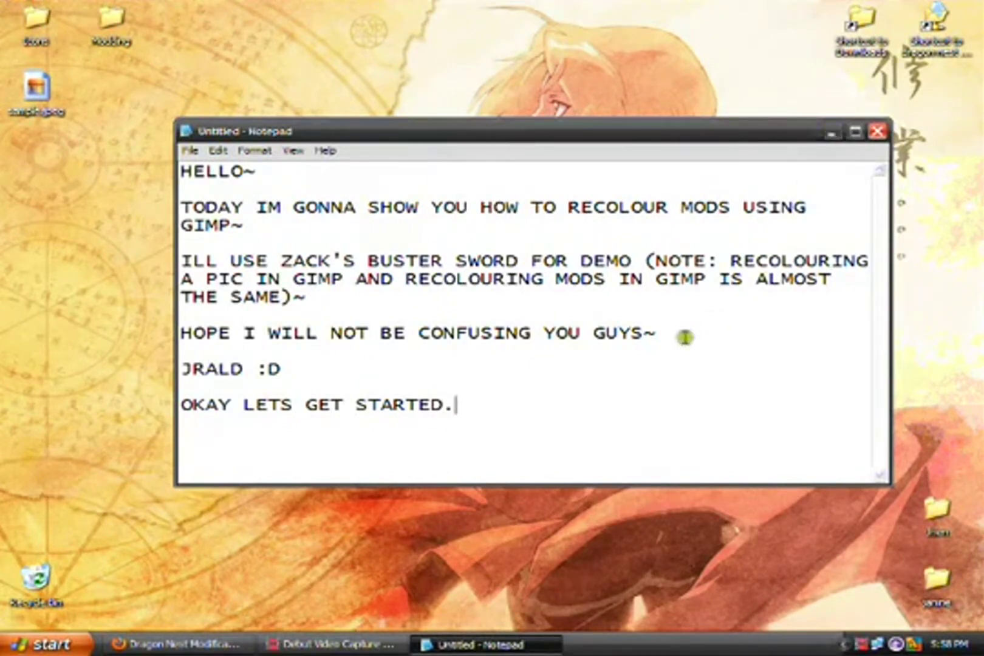
{"action": "key", "text": "Return"}
{"action": "key", "text": "Return"}
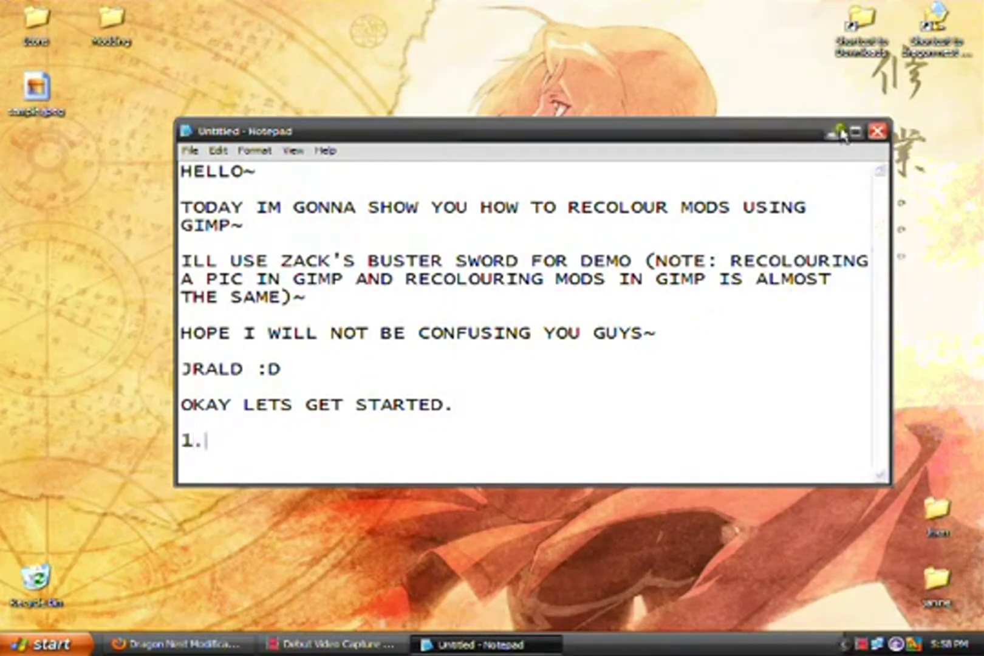
{"action": "left_click", "coordinate": [831, 132]}
{"action": "key", "text": "super"}
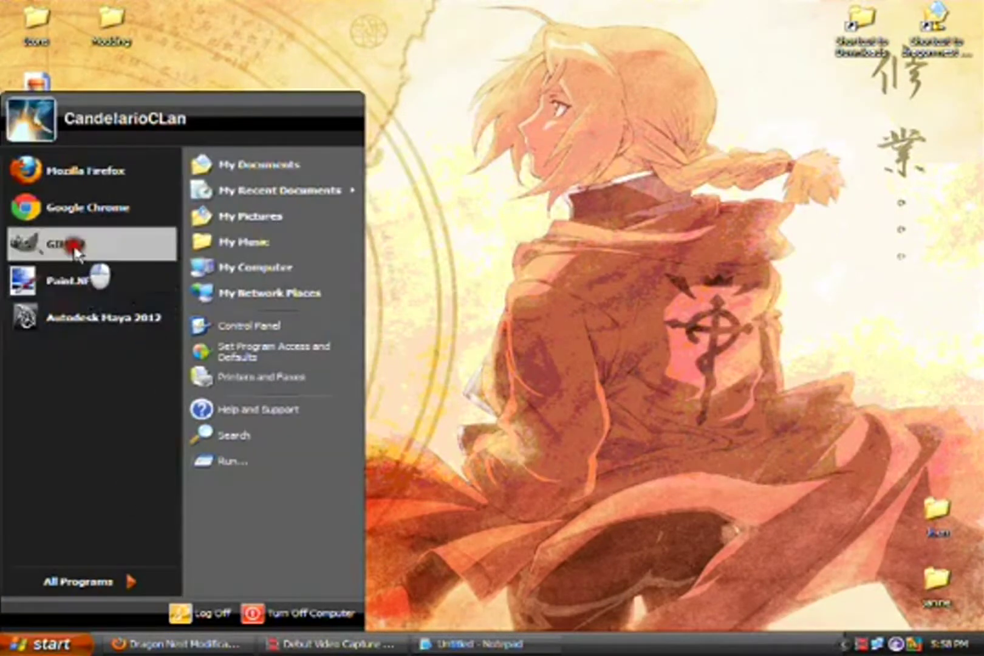
Launch GIMP, then note step 1 'OPEN GIMP.' and step 2 about opening the mod's DDS file
{"action": "left_click", "coordinate": [73, 246]}
{"action": "left_click", "coordinate": [473, 644]}
{"action": "type", "text": "1.OPEN GIMP."}
{"action": "key", "text": "Return"}
{"action": "type", "text": "2."}
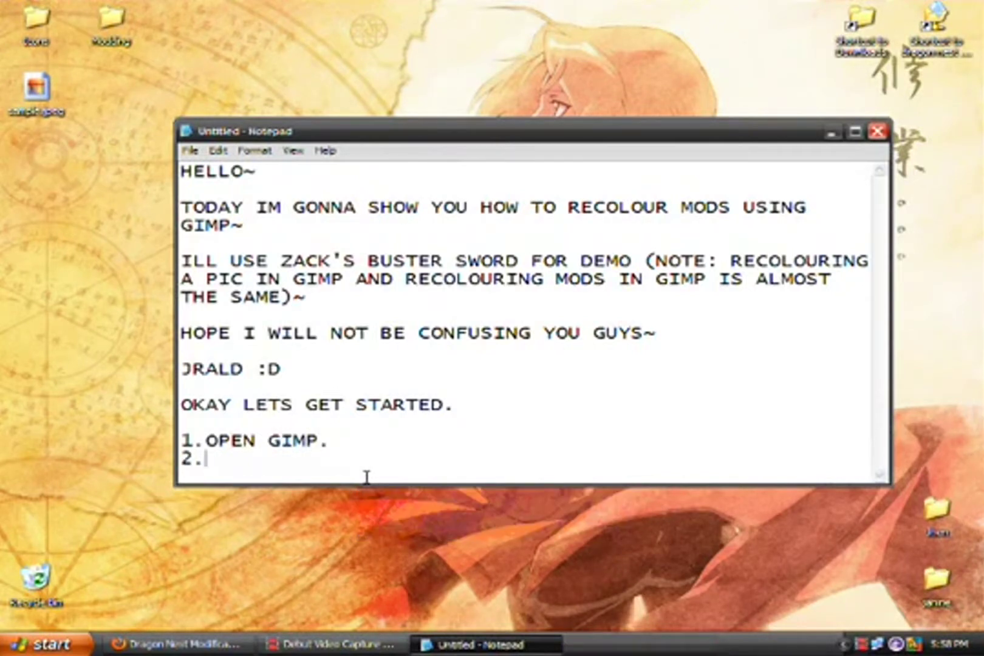
{"action": "type", "text": "OPEN THE D"}
{"action": "key", "text": "BackSpace"}
{"action": "type", "text": "M"}
{"action": "type", "text": "DS FILE "}
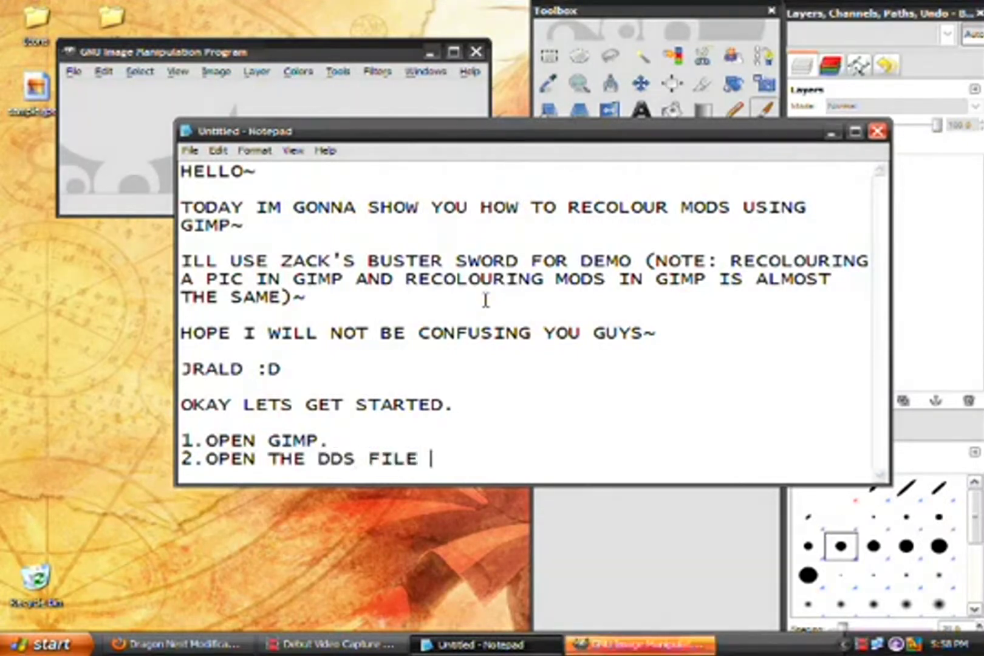
{"action": "type", "text": "OF THE MOD"}
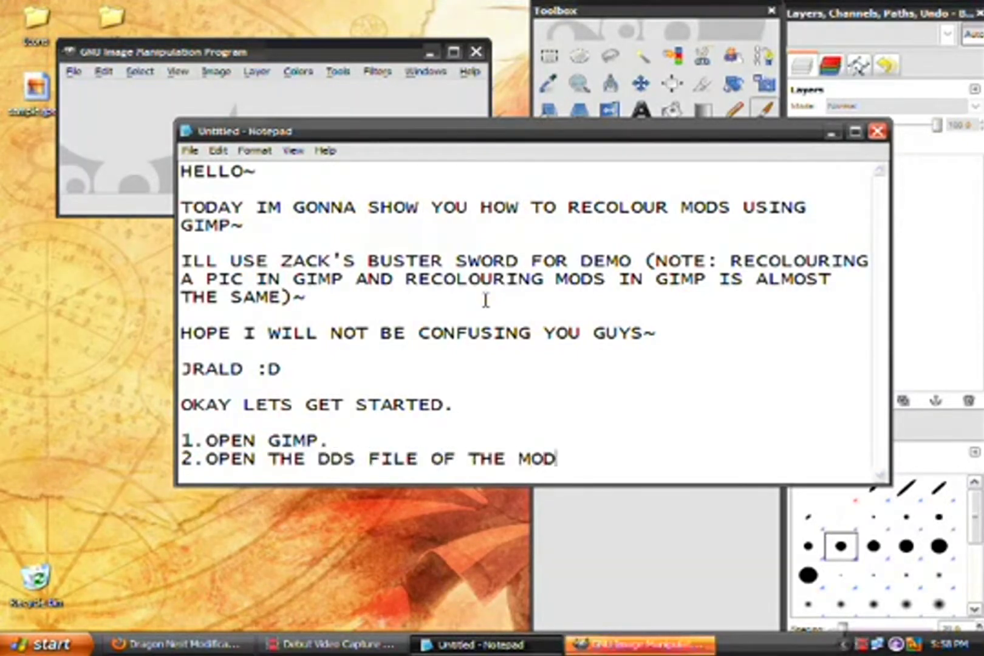
{"action": "type", "text": "(IM GONN"}
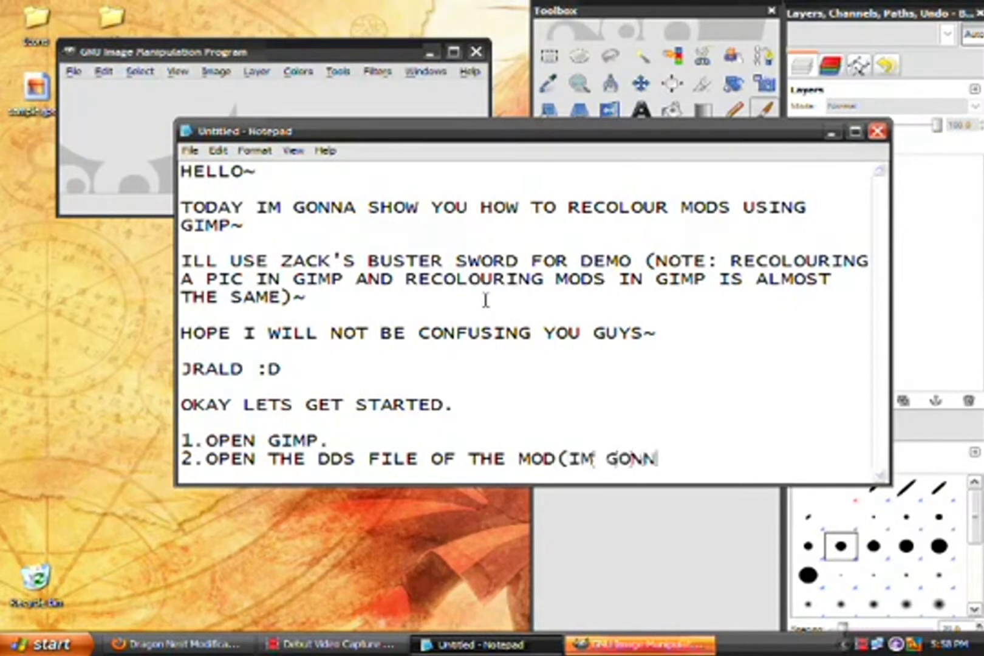
{"action": "type", "text": "A USE APIC FOR"}
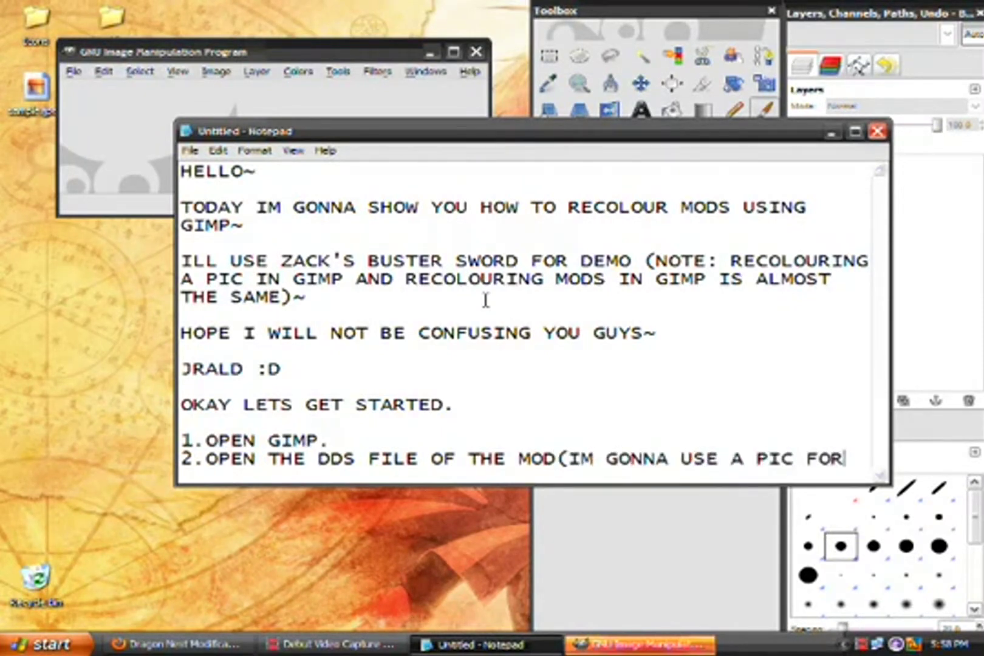
{"action": "type", "text": " A WHILE"}
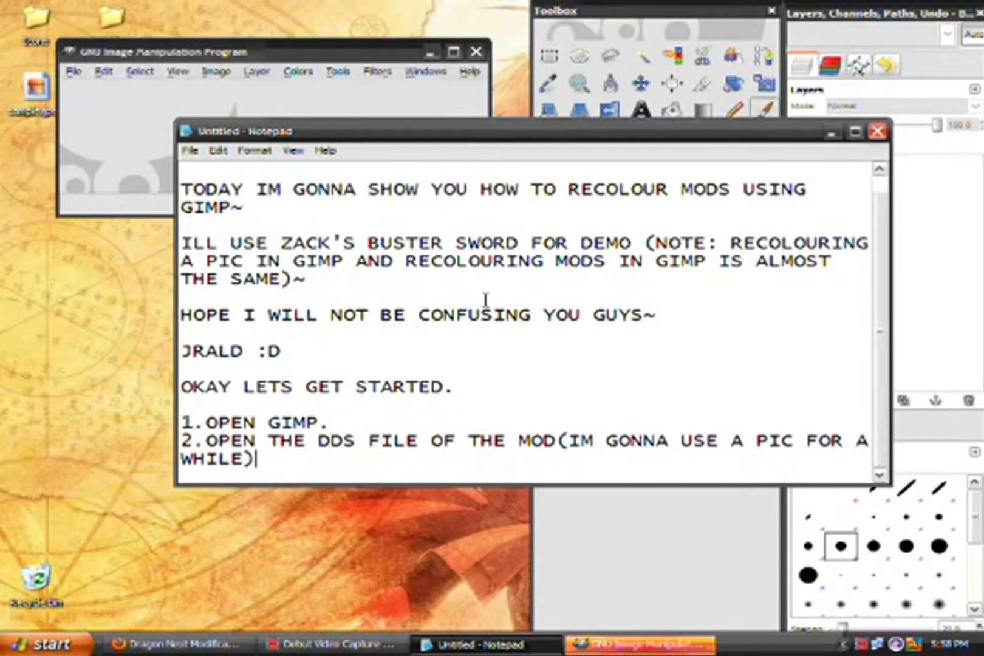
Widen Notepad, fix 'AWHILE)', and add the 'CTRL+O FOR SHORTCUT.' tip to step 2
{"action": "left_click_drag", "start_coordinate": [891, 331], "coordinate": [933, 332]}
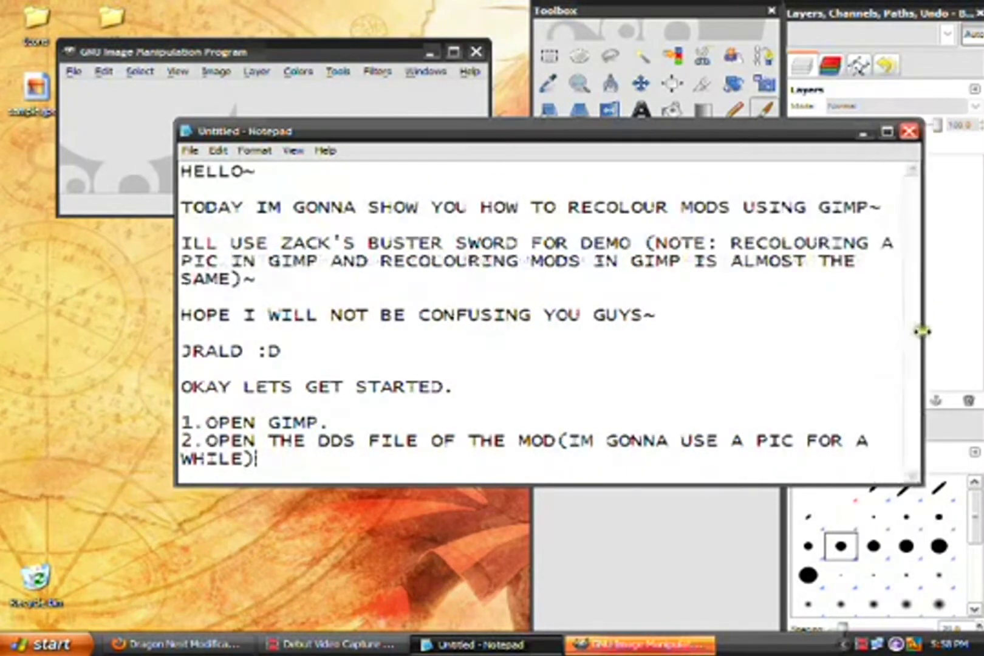
{"action": "left_click", "coordinate": [878, 435]}
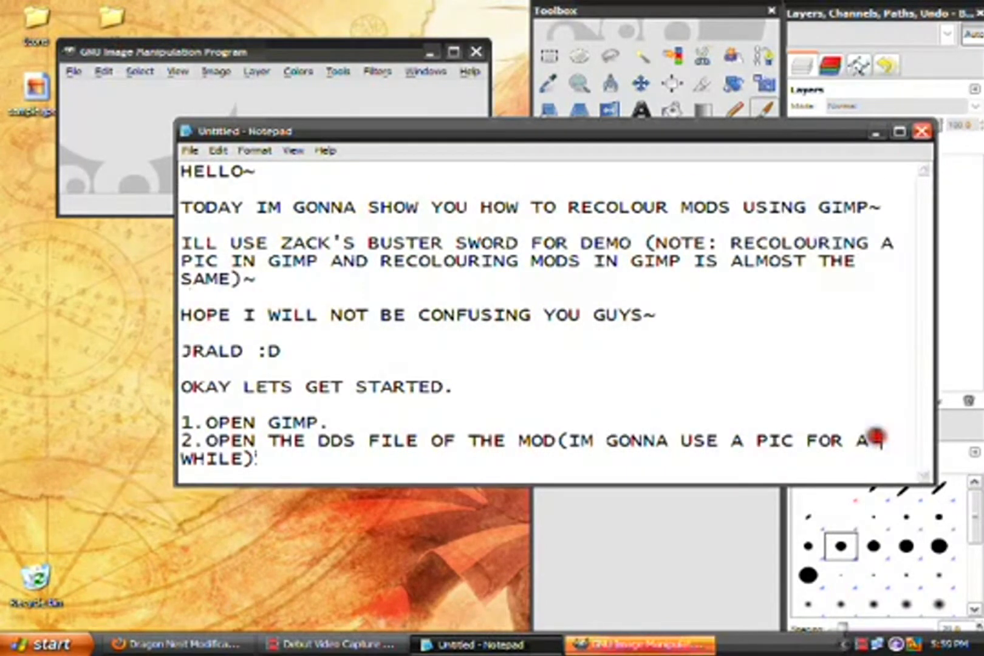
{"action": "key", "text": "BackSpace"}
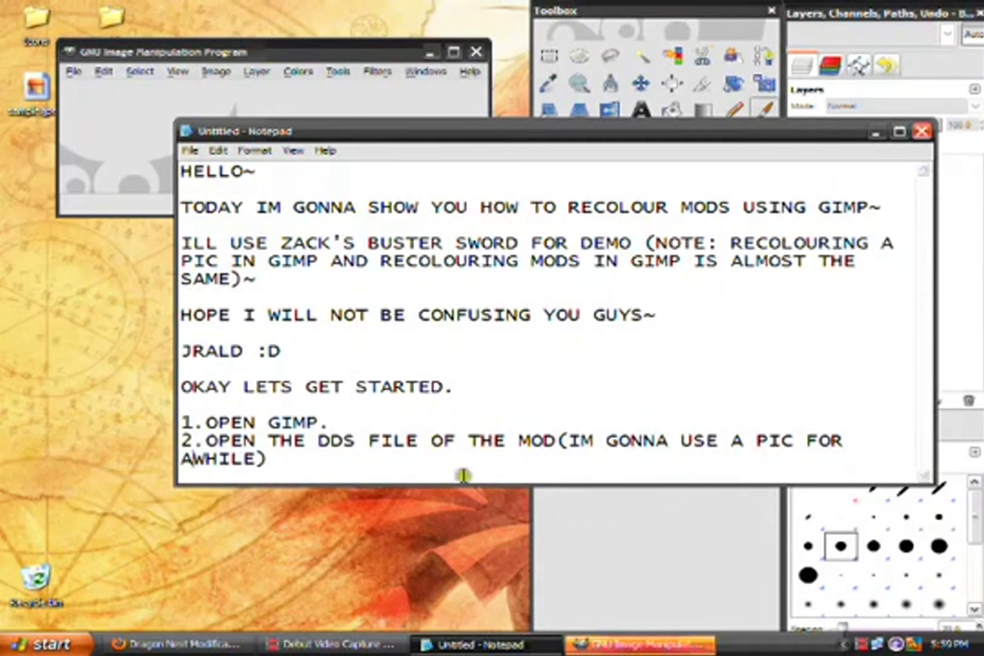
{"action": "left_click", "coordinate": [327, 459]}
{"action": "key", "text": "Return"}
{"action": "type", "text": "3."}
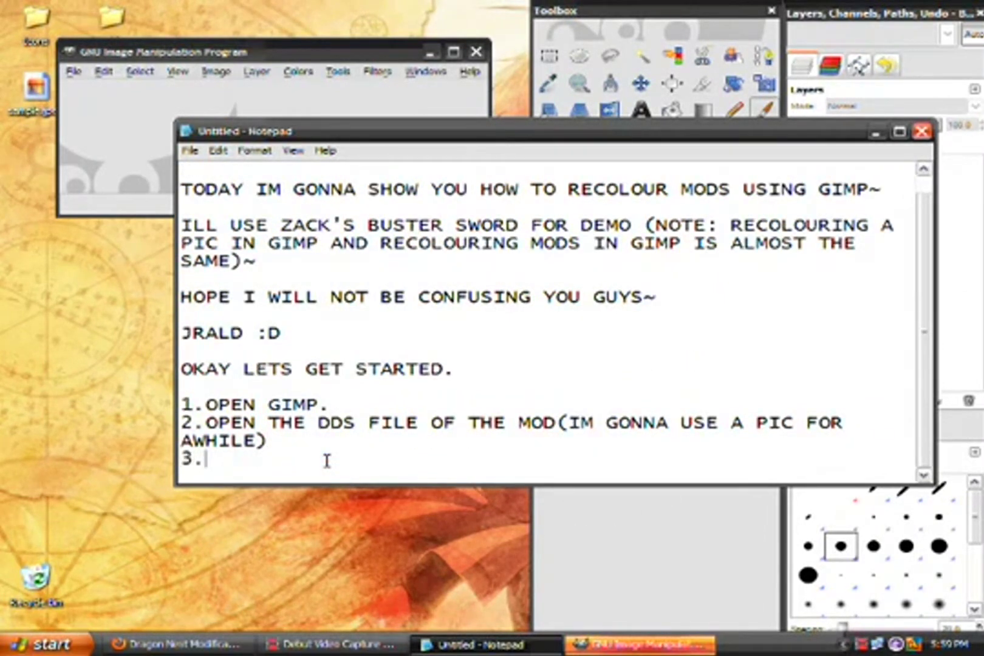
{"action": "key", "text": "BackSpace"}
{"action": "key", "text": "BackSpace"}
{"action": "key", "text": "BackSpace"}
{"action": "type", "text": "C"}
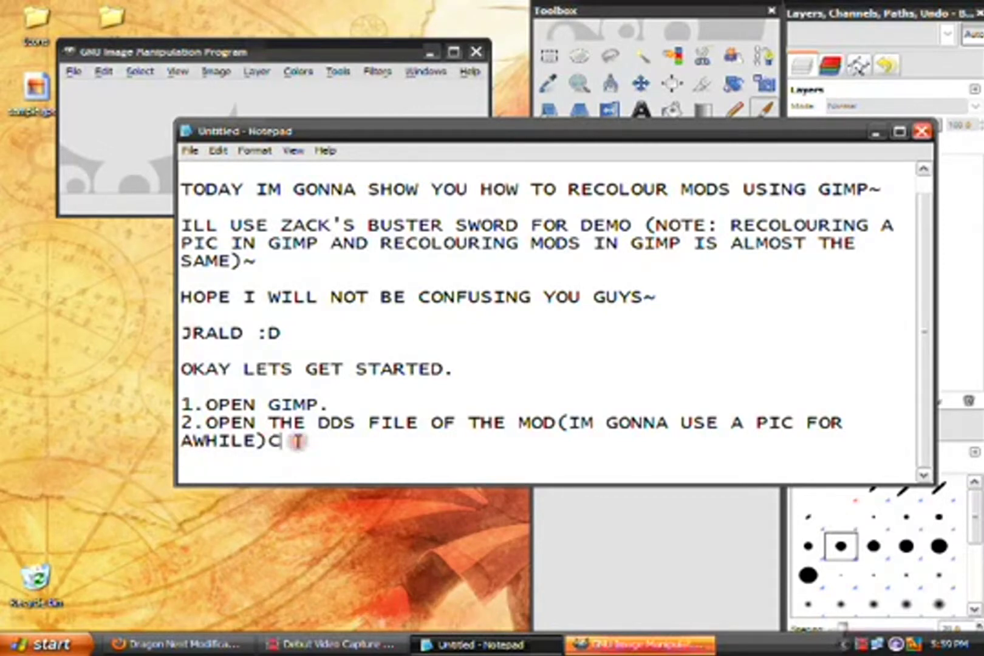
{"action": "type", "text": "TRL+O"}
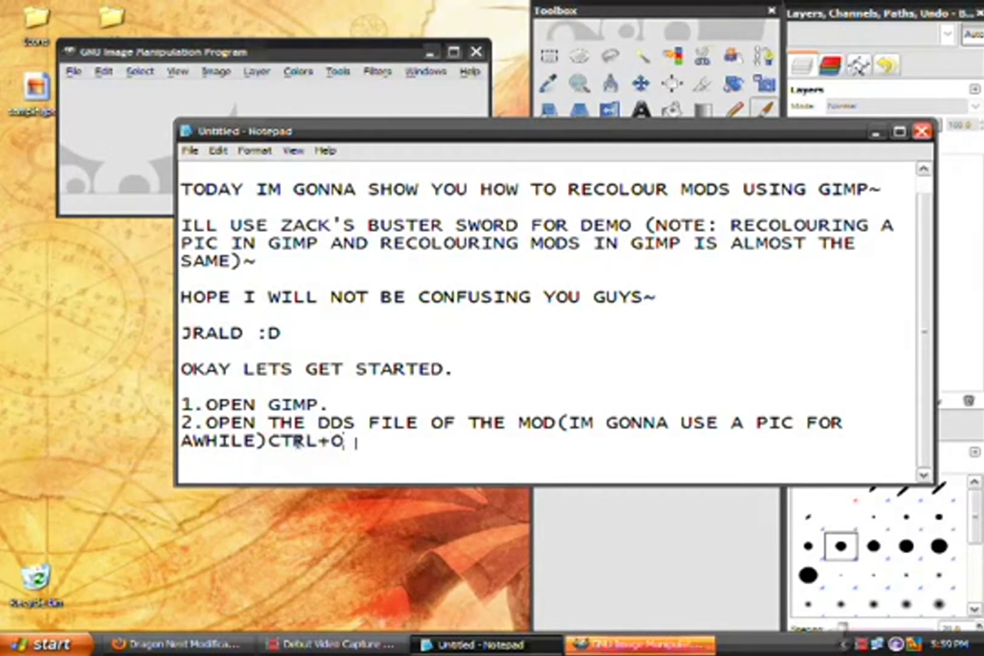
{"action": "type", "text": " FOR SHORTCUT"}
{"action": "type", "text": "."}
{"action": "key", "text": "Return"}
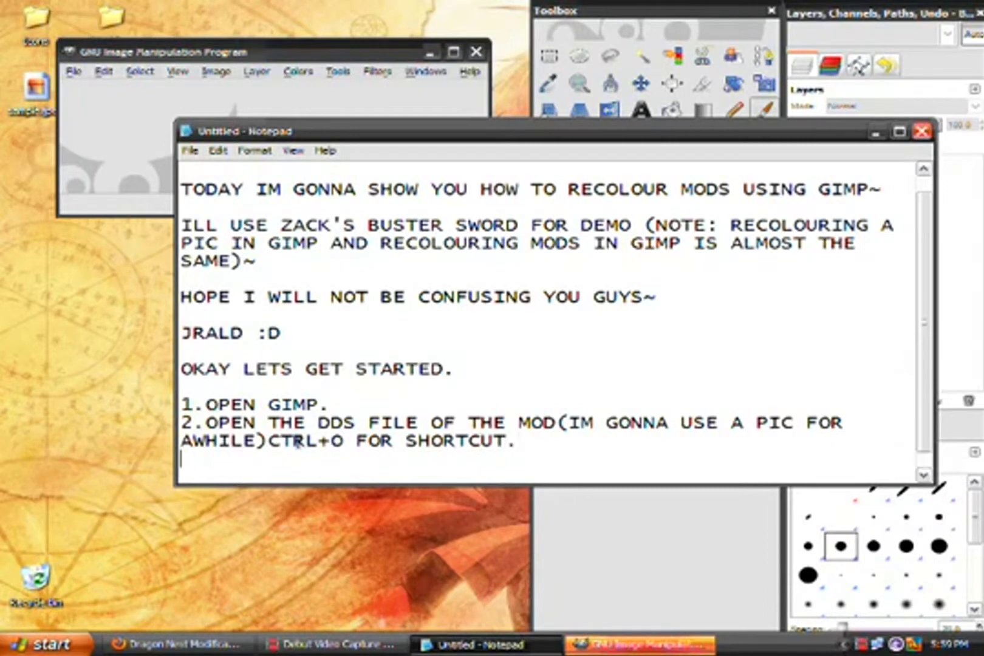
{"action": "left_click", "coordinate": [136, 51]}
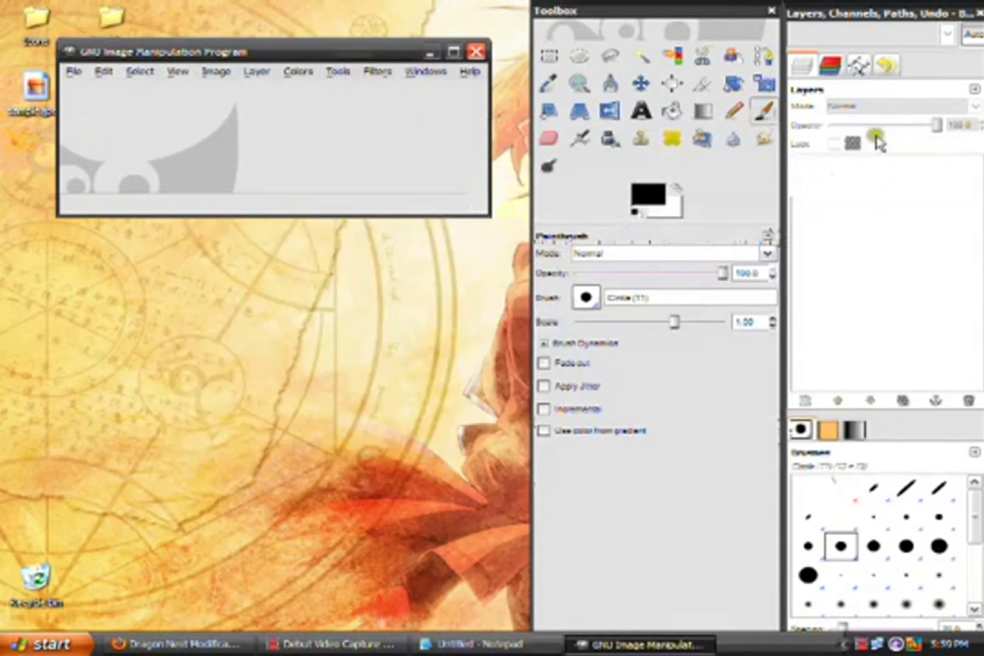
Open sample.jpeg from the Desktop in GIMP
{"action": "left_click", "coordinate": [874, 132]}
{"action": "left_click", "coordinate": [73, 71]}
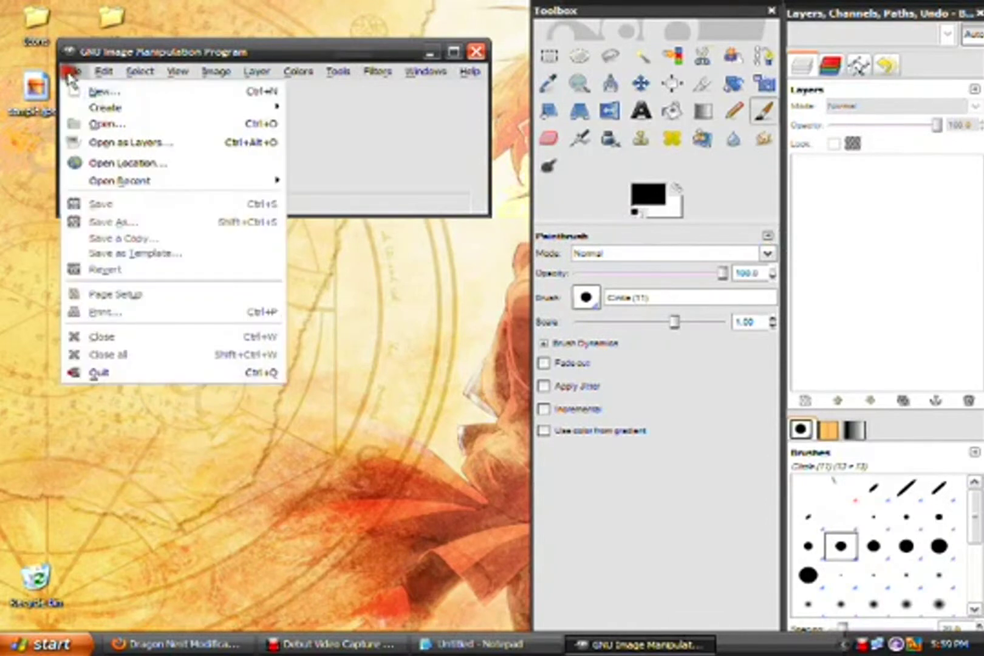
{"action": "left_click", "coordinate": [94, 123]}
{"action": "left_click", "coordinate": [163, 235]}
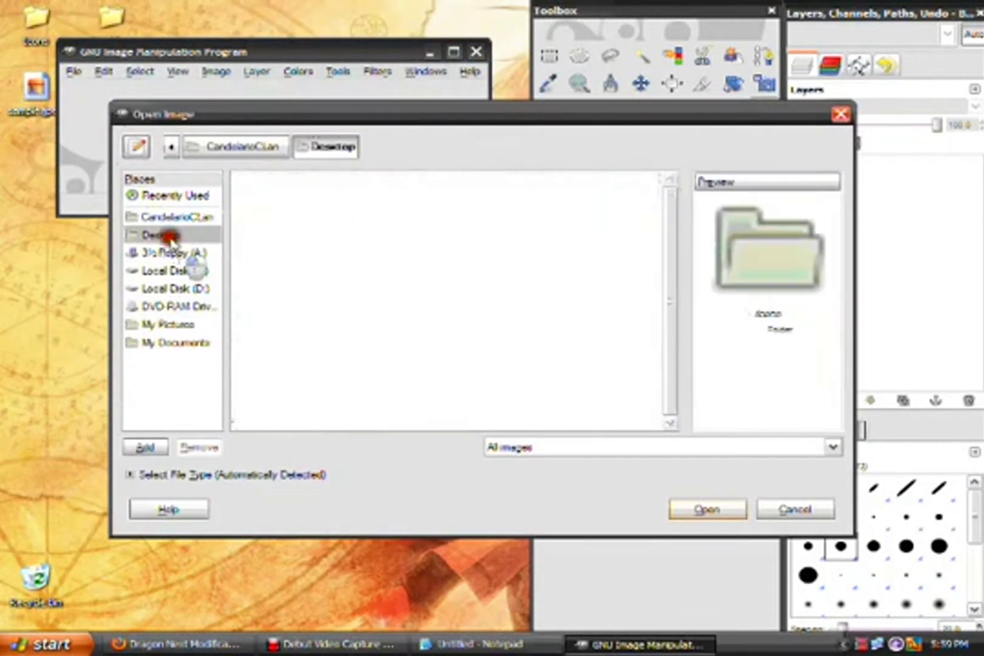
{"action": "left_click", "coordinate": [281, 269]}
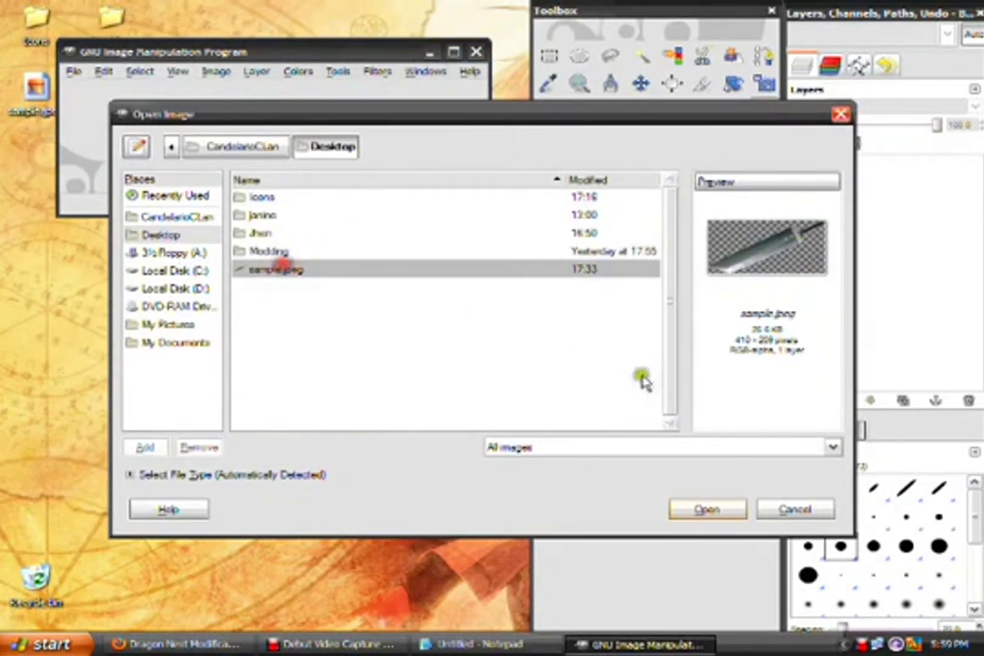
{"action": "left_click", "coordinate": [723, 518]}
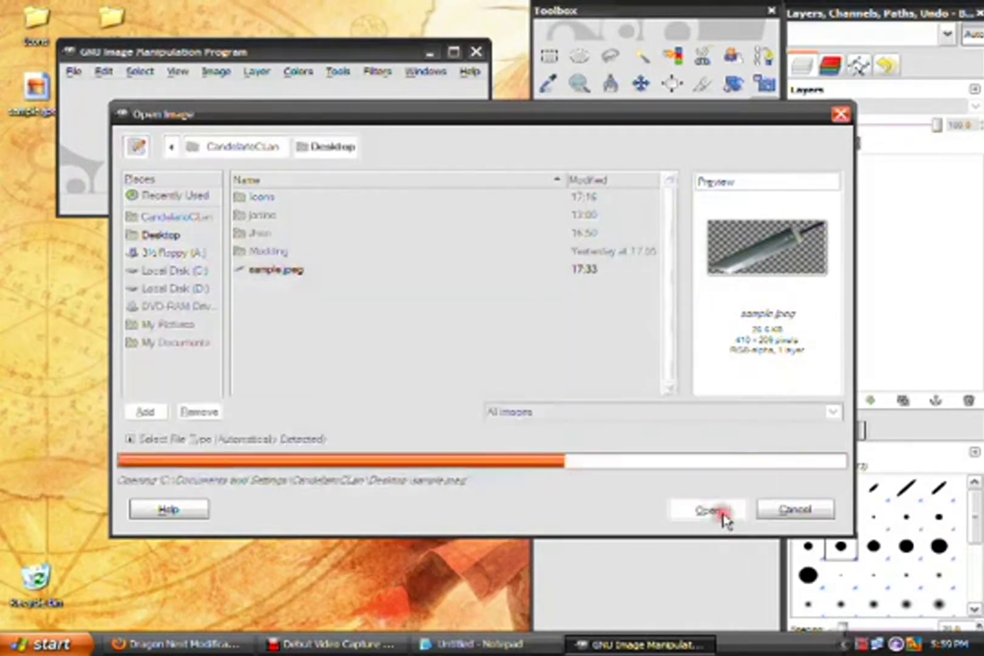
Enlarge the image window to nearly fill the screen and return to Notepad
{"action": "left_click_drag", "start_coordinate": [274, 311], "coordinate": [274, 534]}
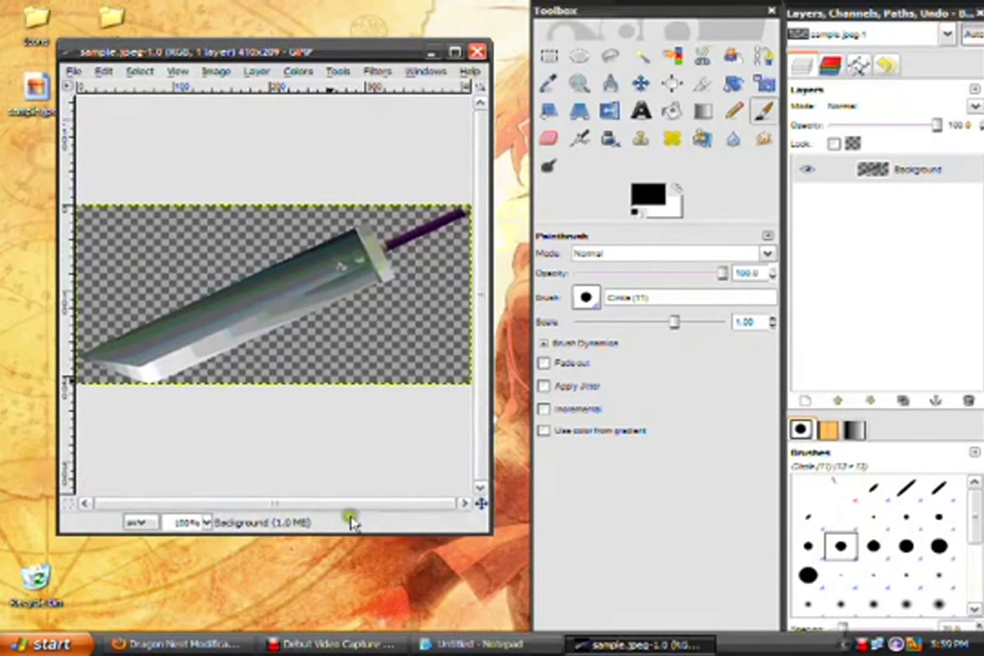
{"action": "left_click_drag", "start_coordinate": [57, 334], "coordinate": [2, 334]}
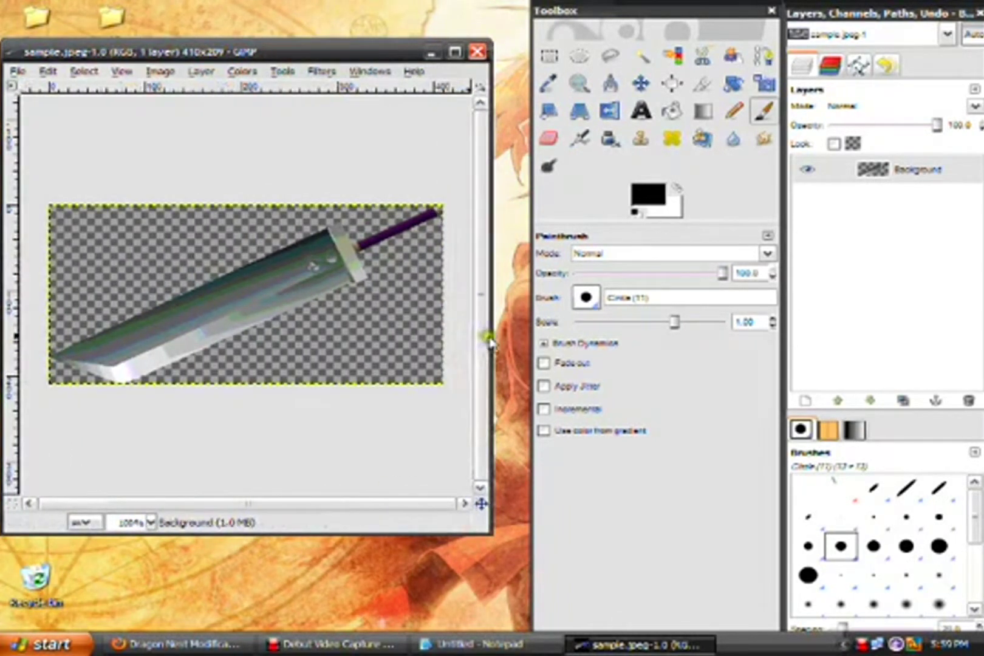
{"action": "left_click_drag", "start_coordinate": [488, 336], "coordinate": [526, 336]}
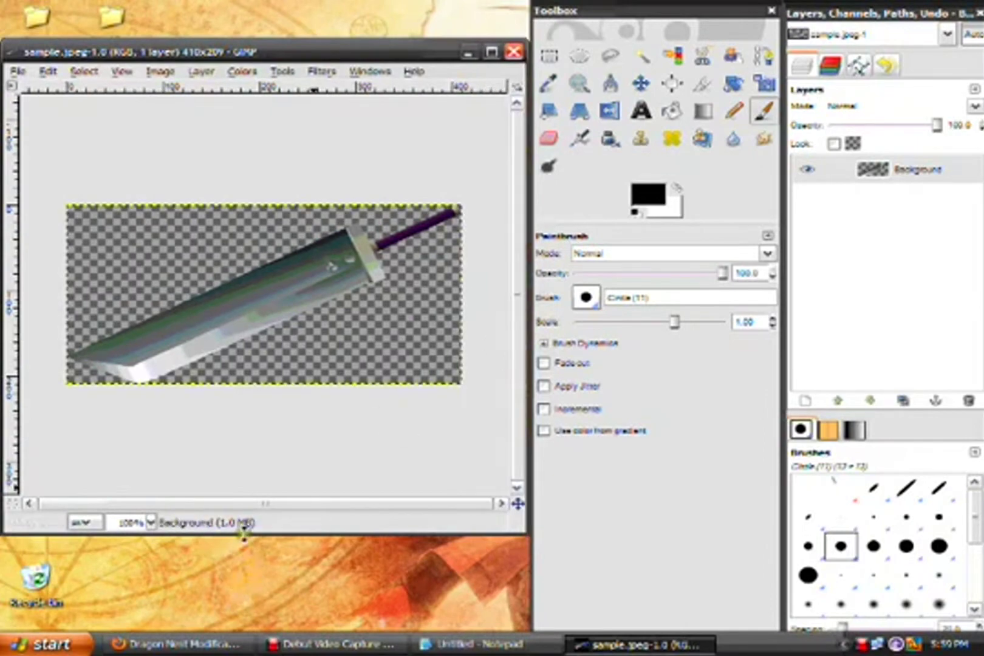
{"action": "left_click_drag", "start_coordinate": [247, 534], "coordinate": [248, 629]}
{"action": "left_click_drag", "start_coordinate": [314, 41], "coordinate": [314, 0]}
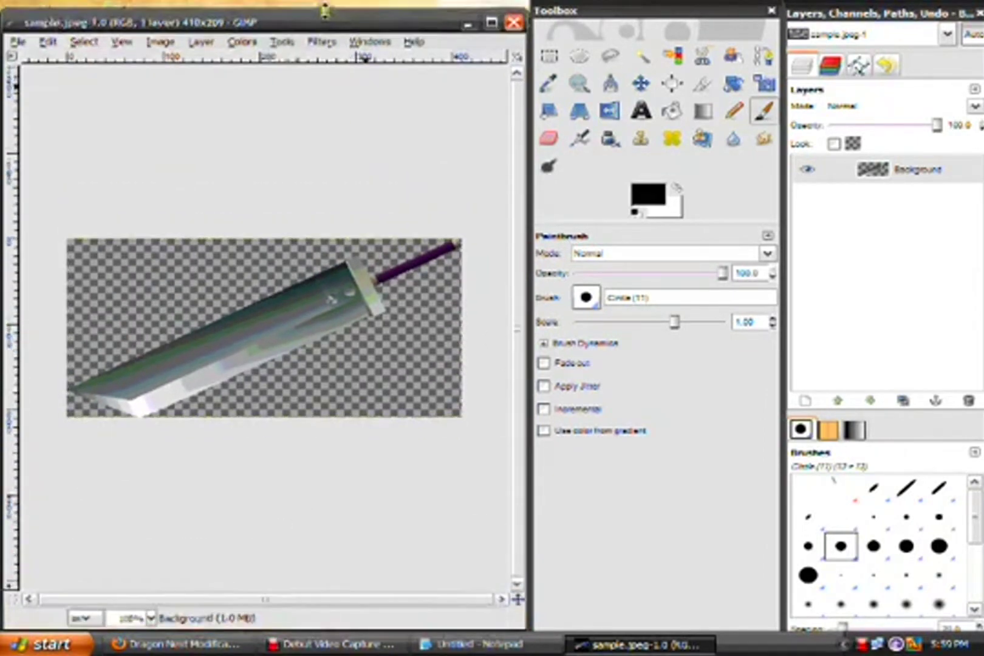
{"action": "key", "text": "alt+Tab"}
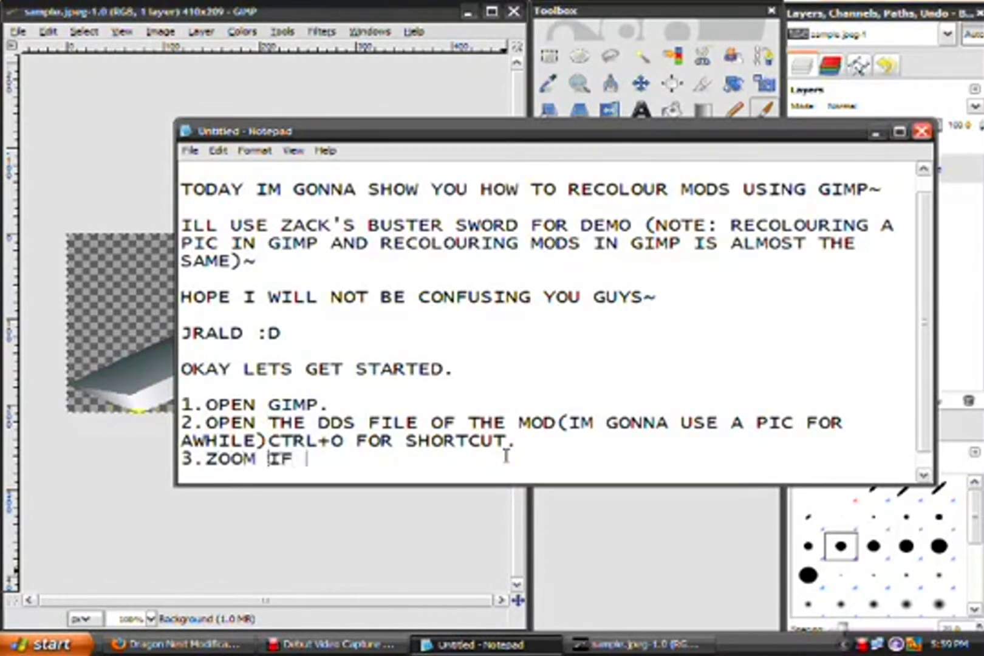
Complete step 3 as 'ZOOM IT IF YOU LIKE, Z FOR SHORTCUT' and hide the notes
{"action": "type", "text": "IT "}
{"action": "type", "text": "IF YOU L"}
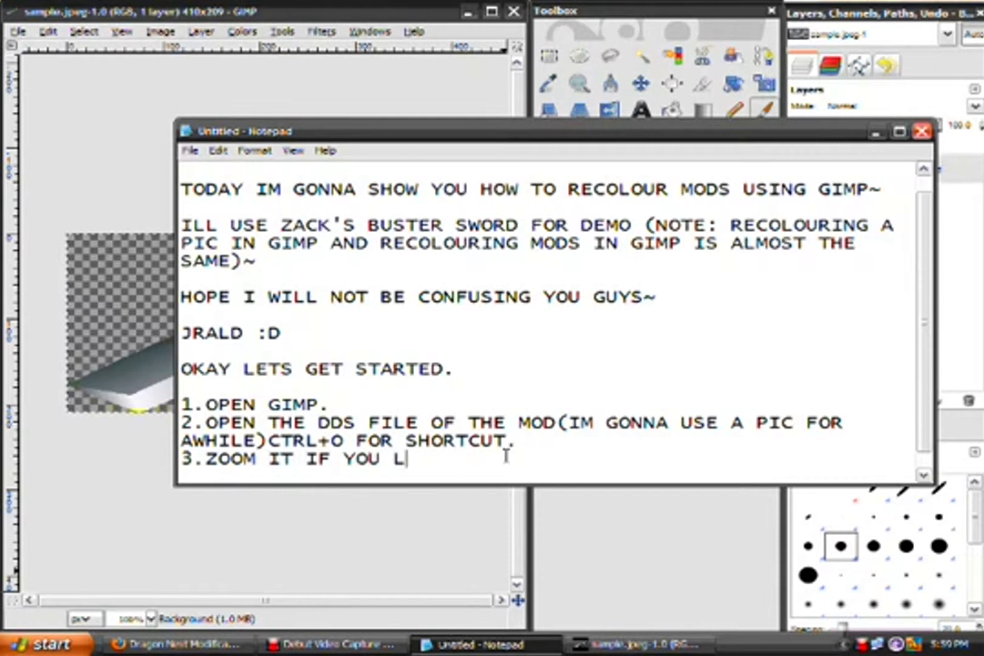
{"action": "type", "text": "II"}
{"action": "type", "text": "+Z"}
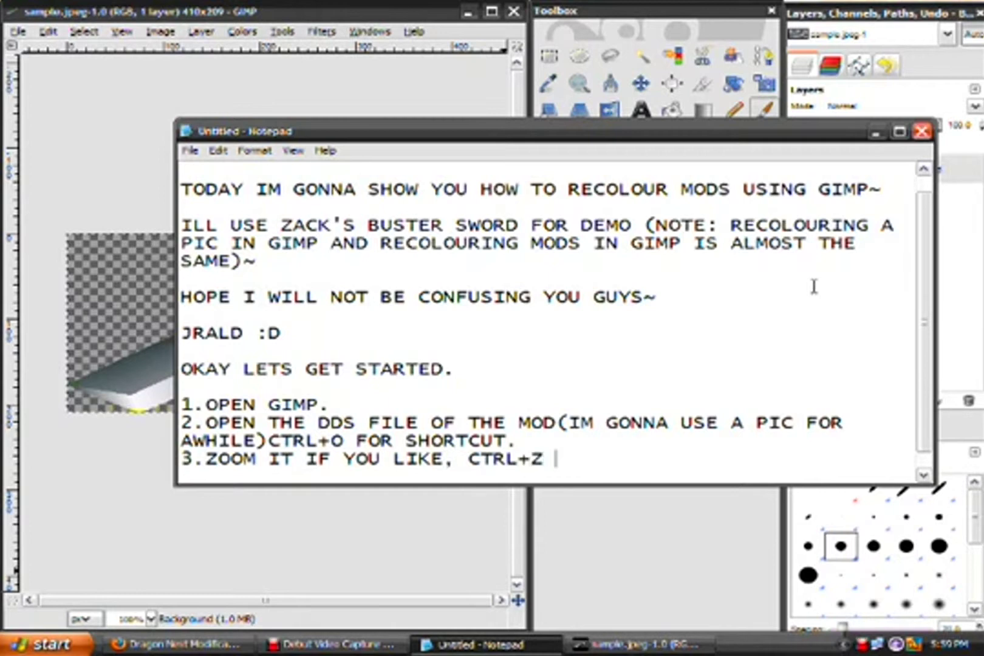
{"action": "key", "text": "BackSpace"}
{"action": "key", "text": "BackSpace"}
{"action": "key", "text": "BackSpace"}
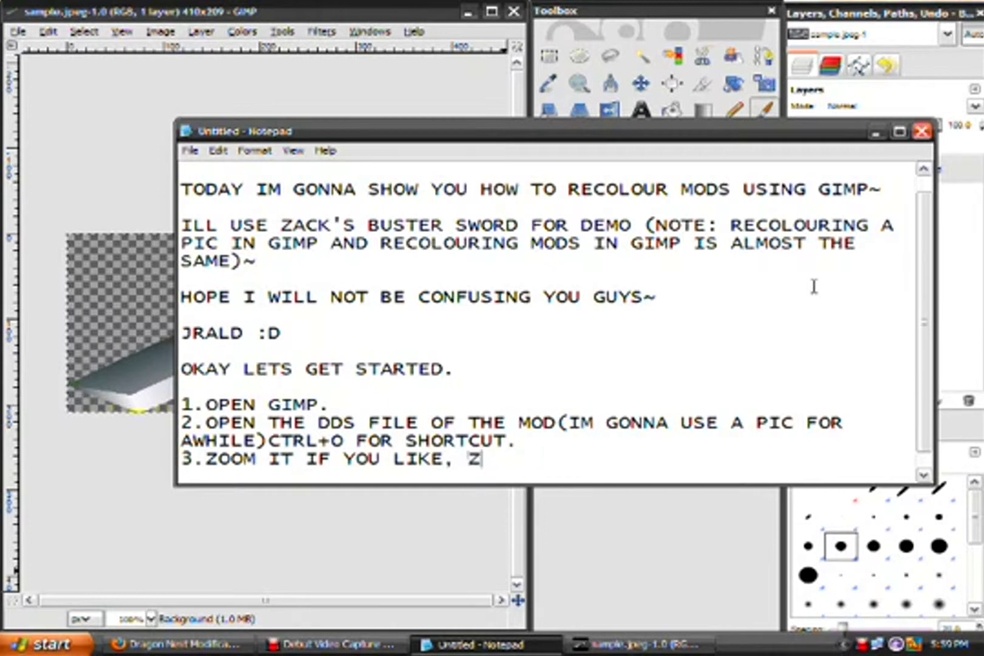
{"action": "type", "text": " FOR SHORTCUT"}
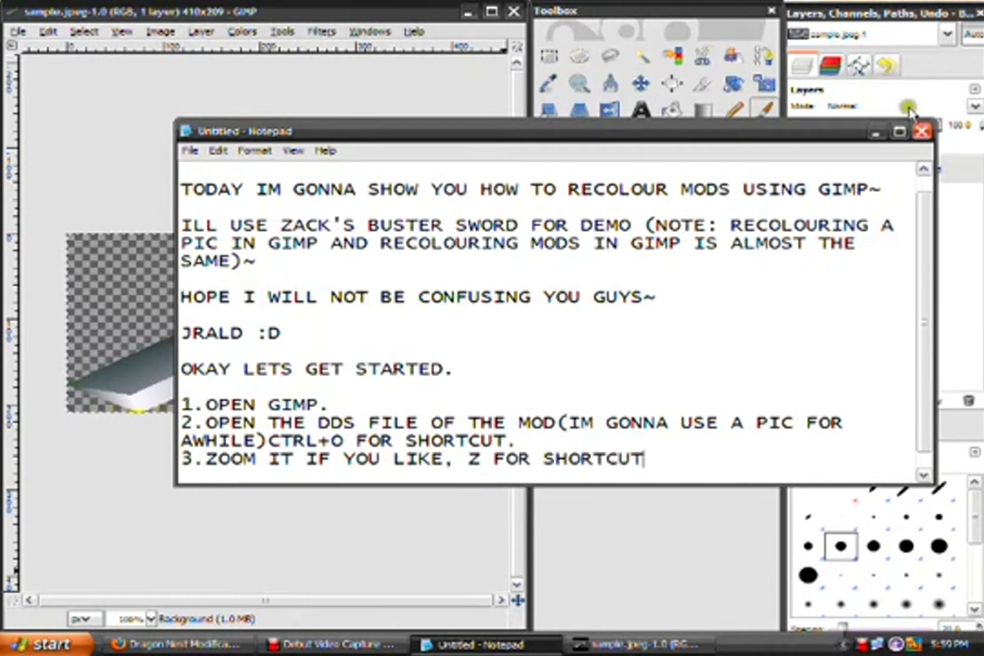
{"action": "left_click", "coordinate": [875, 131]}
Zoom in on the middle of the sword with the Zoom tool (Z)
{"action": "left_click", "coordinate": [538, 9]}
{"action": "key", "text": "z"}
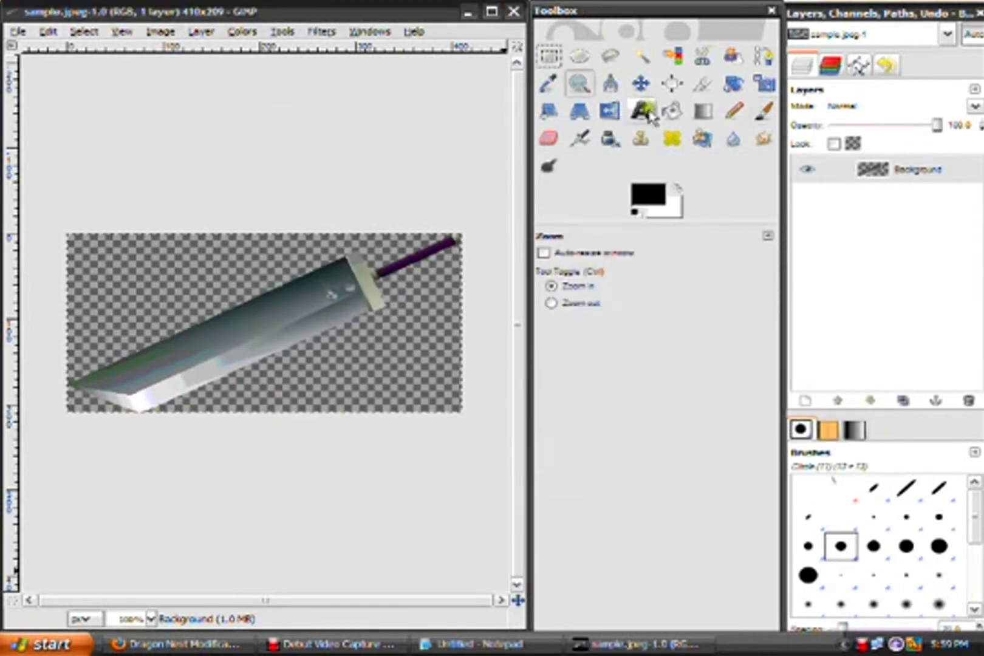
{"action": "left_click", "coordinate": [235, 331]}
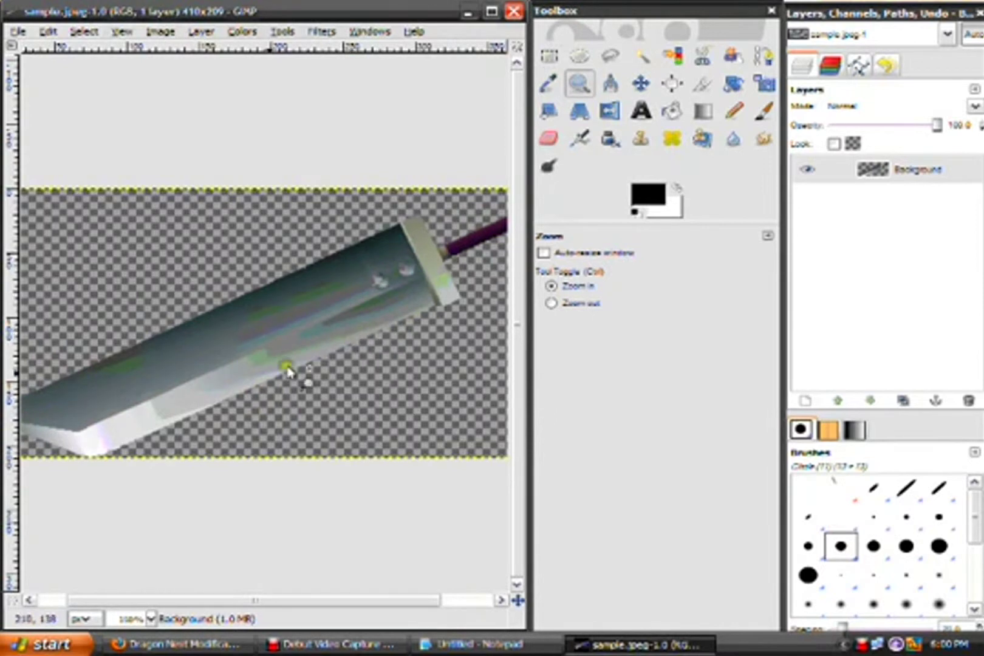
{"action": "left_click_drag", "start_coordinate": [88, 600], "coordinate": [61, 599]}
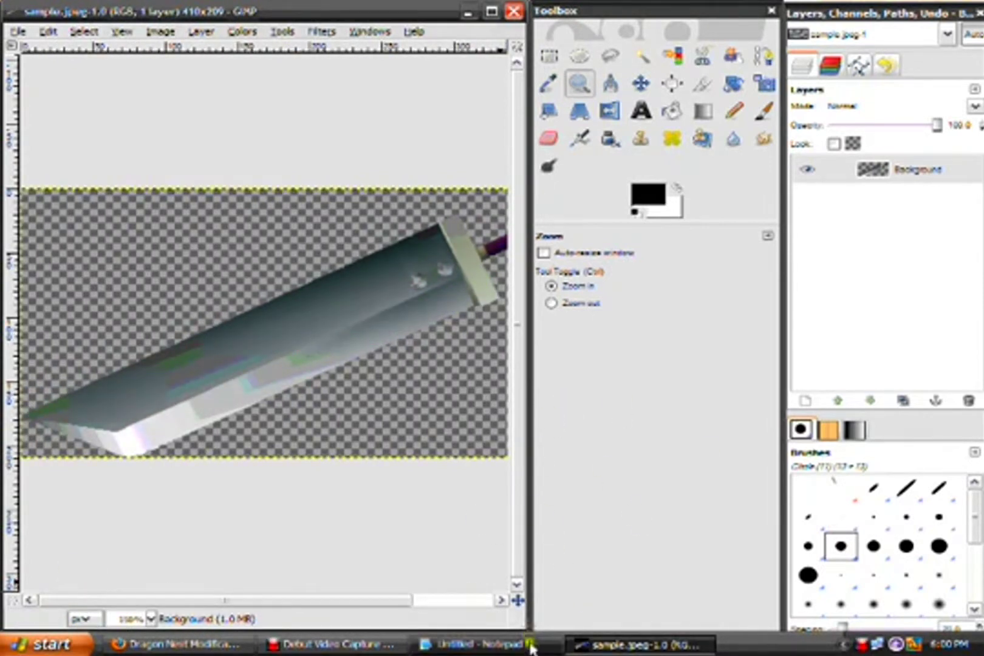
{"action": "left_click", "coordinate": [679, 288]}
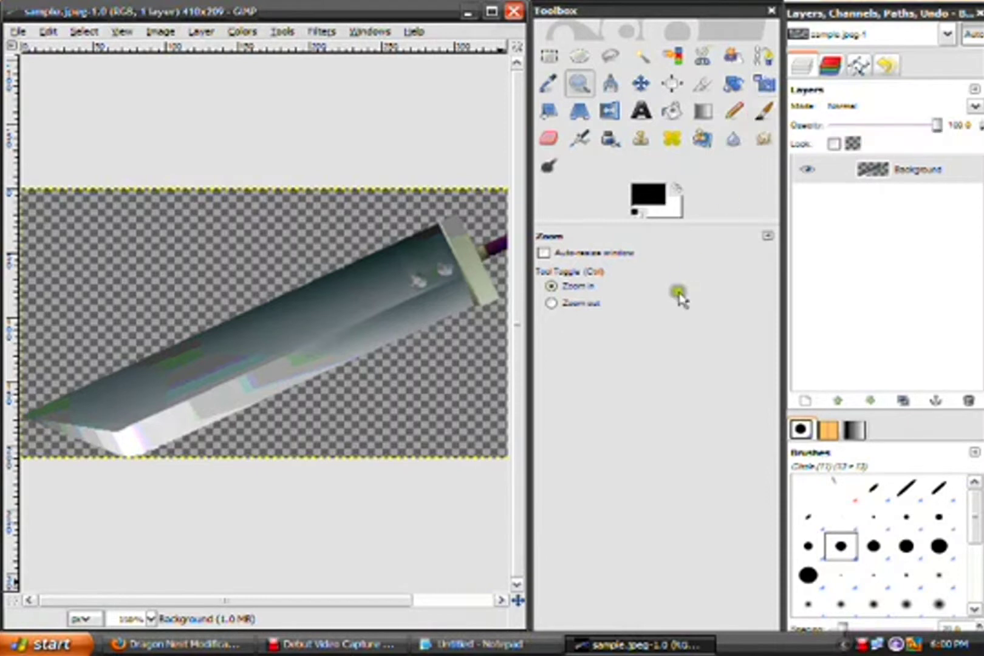
Back in Notepad, begin step 4 about using a colouring tool
{"action": "left_click", "coordinate": [480, 644]}
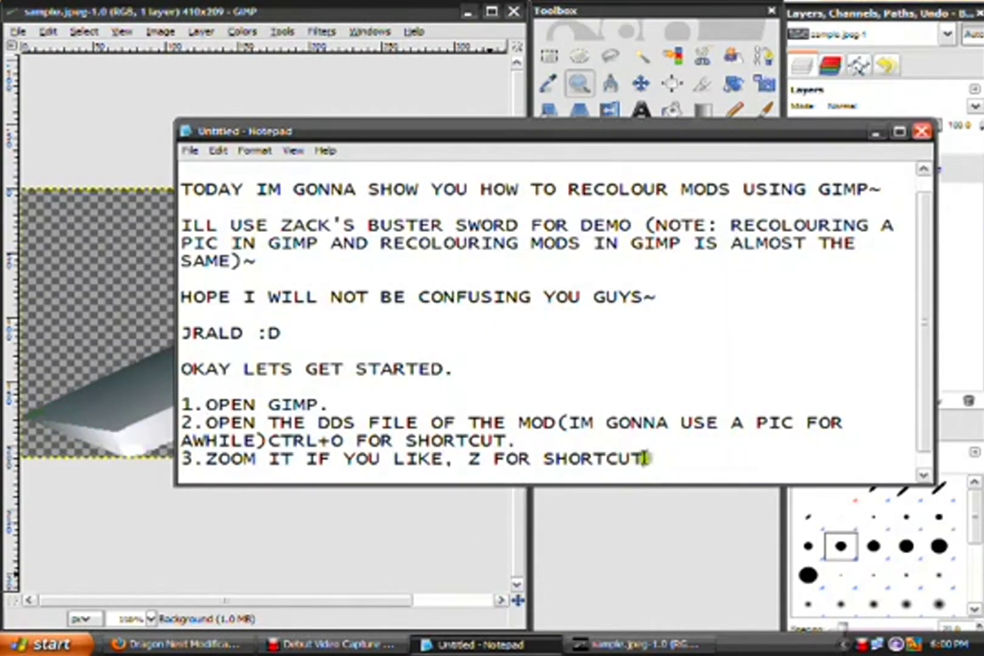
{"action": "key", "text": "Return"}
{"action": "type", "text": ". US"}
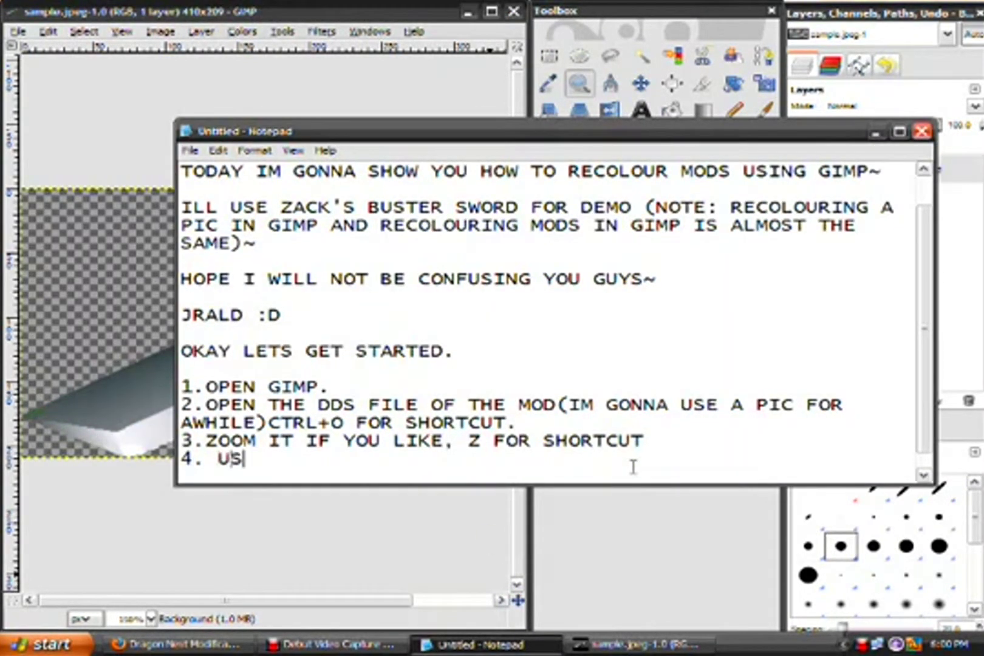
{"action": "type", "text": "USE THE PA"}
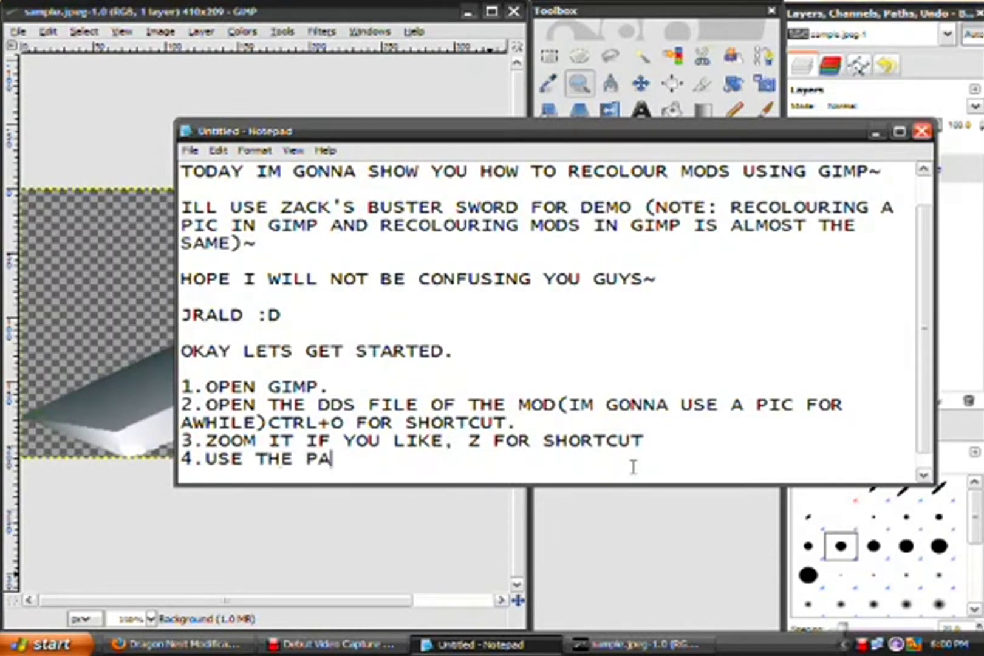
{"action": "type", "text": "C"}
{"action": "type", "text": "H TOO"}
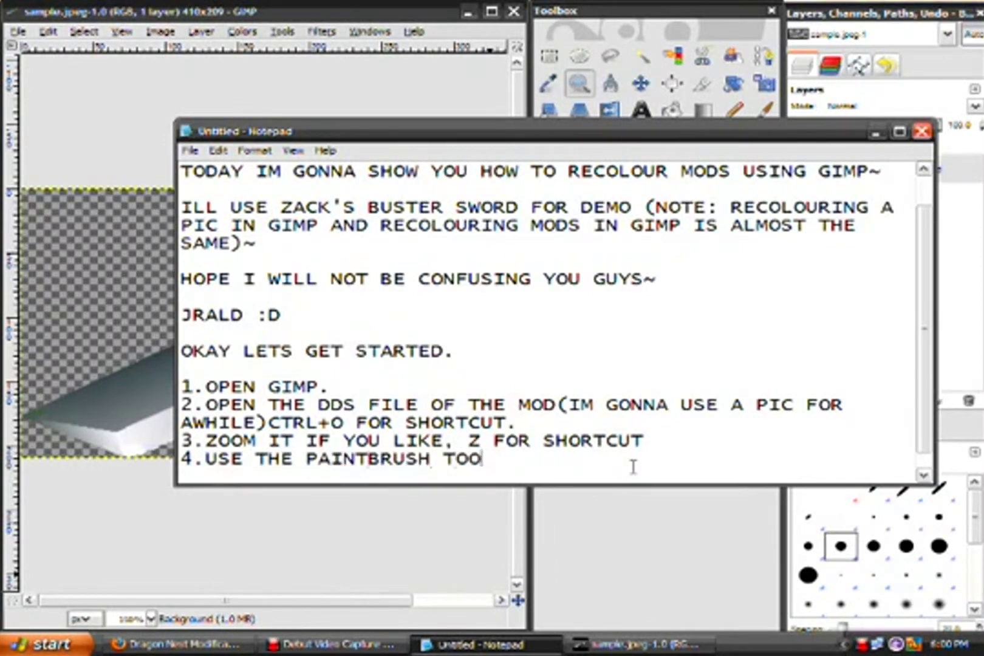
{"action": "type", "text": "ANY "}
{"action": "type", "text": "LOR"}
Finish step 4 with 'COLOURING TOOL)' and 'BUT BEFORE THAT MAKE A NEW LAYER.'
{"action": "key", "text": "BackSpace"}
{"action": "type", "text": "URING TOOL)"}
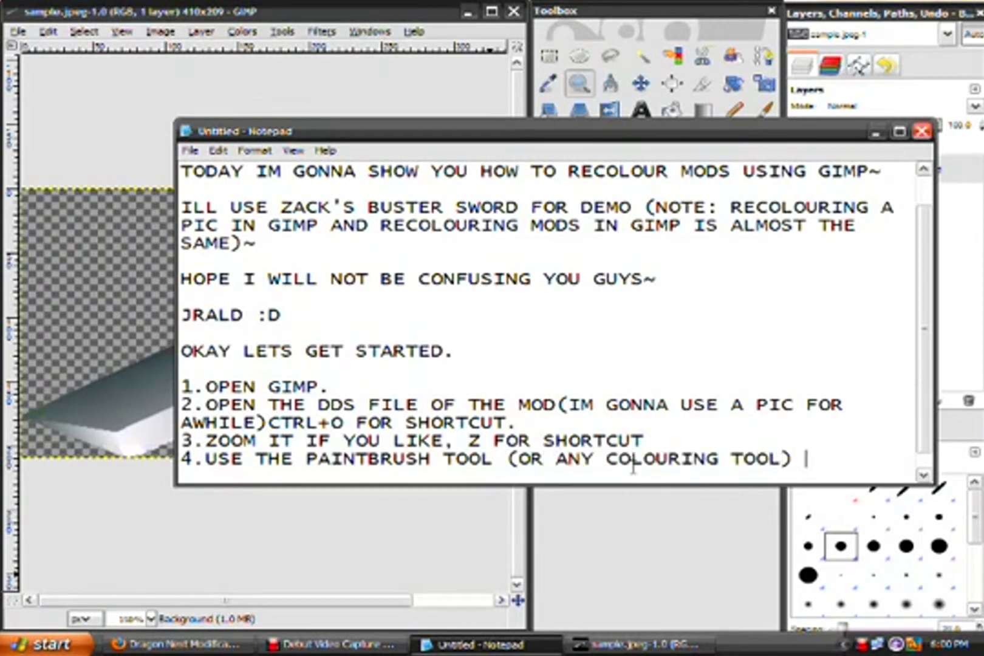
{"action": "type", "text": "BUT BEFORE THAT M"}
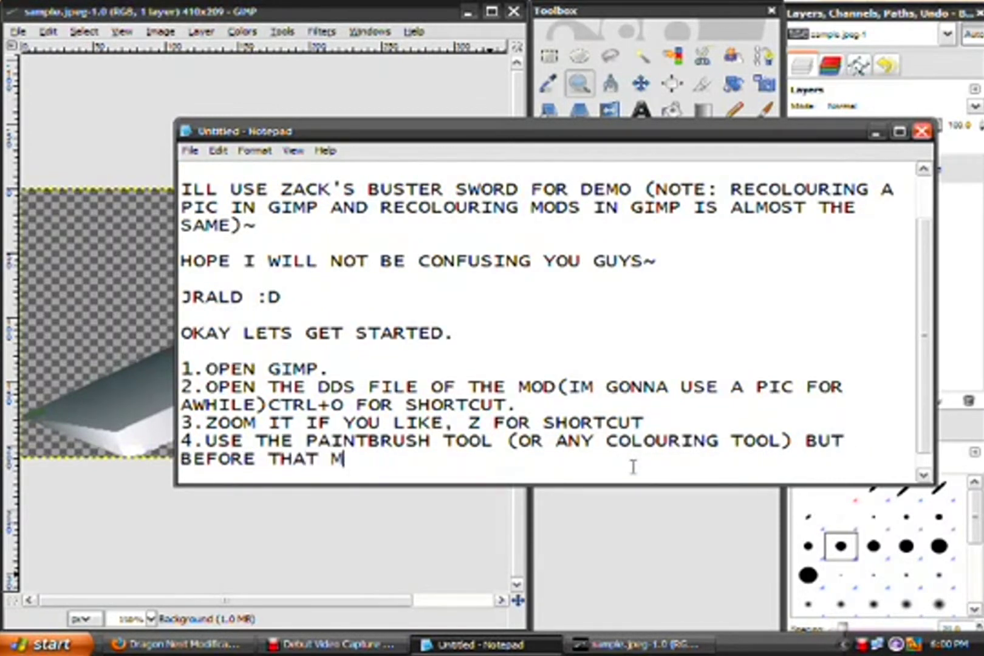
{"action": "type", "text": "AKE A NEW LAYER."}
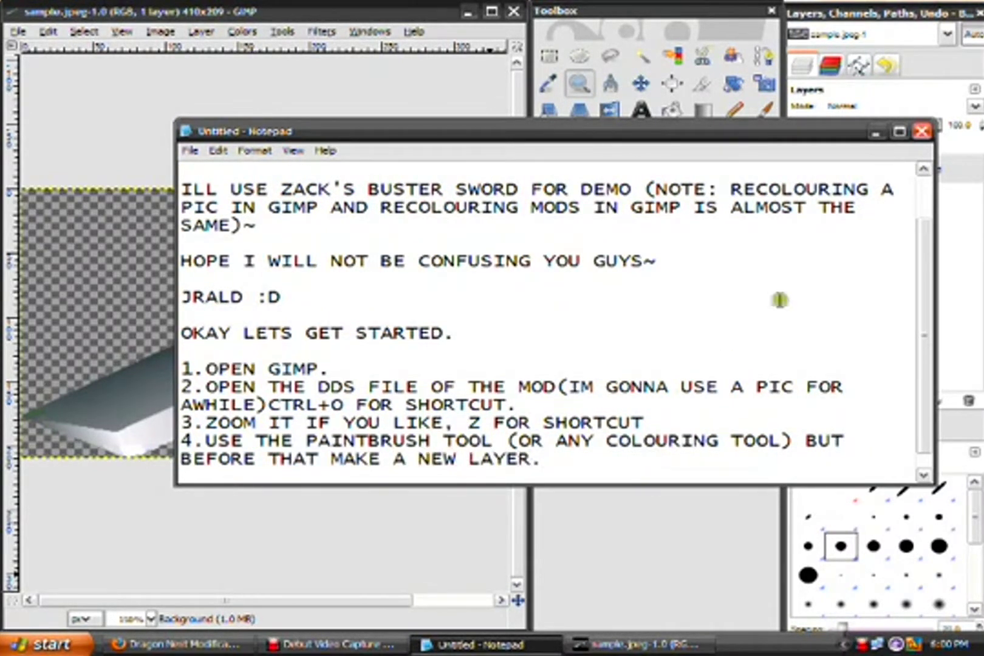
{"action": "left_click", "coordinate": [875, 133]}
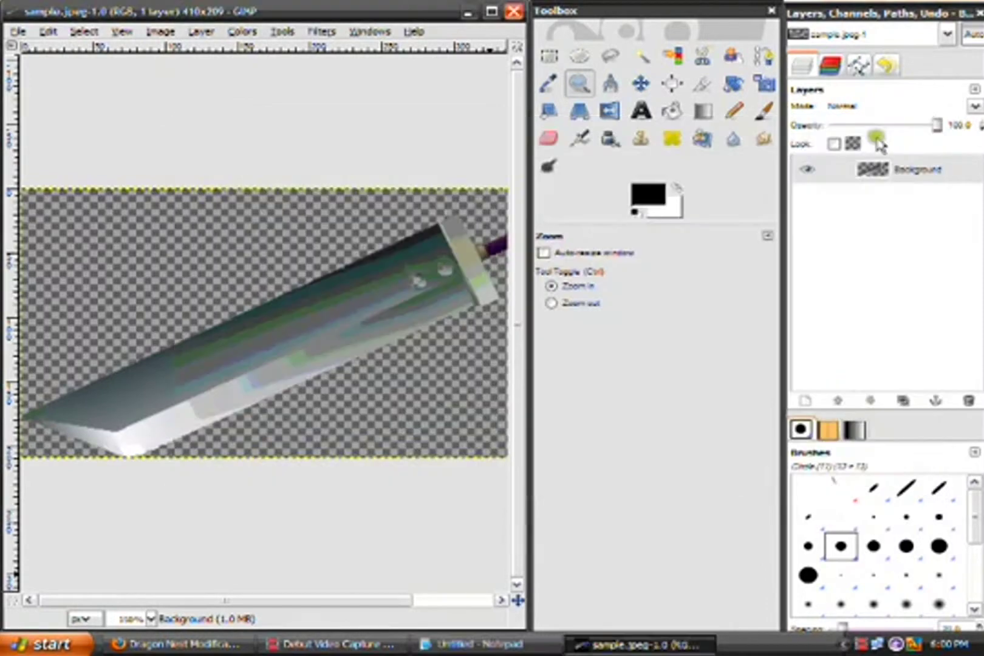
Create a transparent 'New Layer' above Background, keep it active, and return to the notes
{"action": "left_click", "coordinate": [807, 402]}
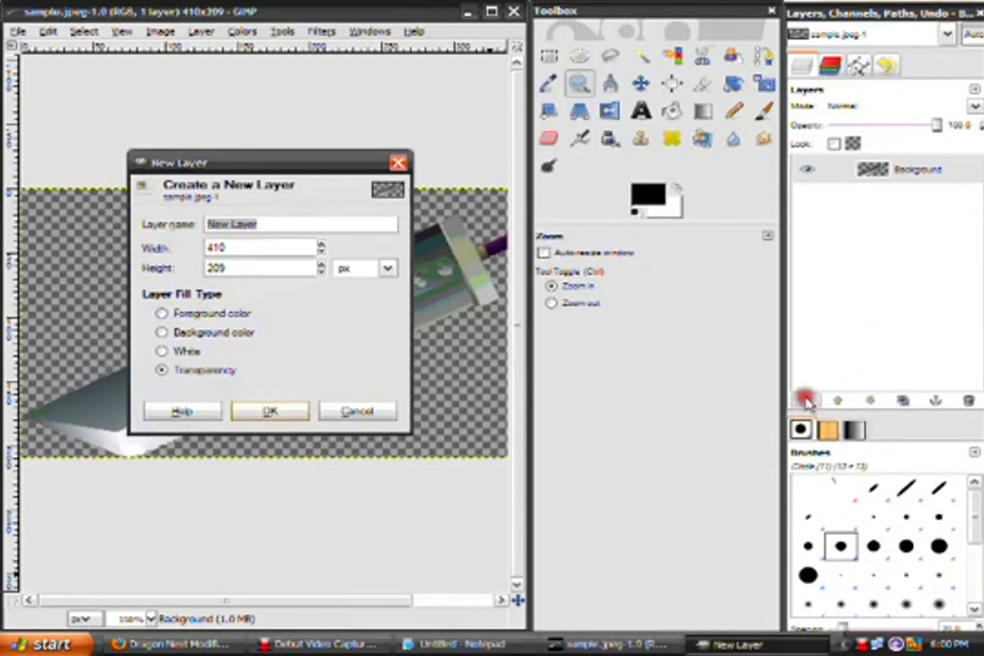
{"action": "left_click", "coordinate": [280, 409]}
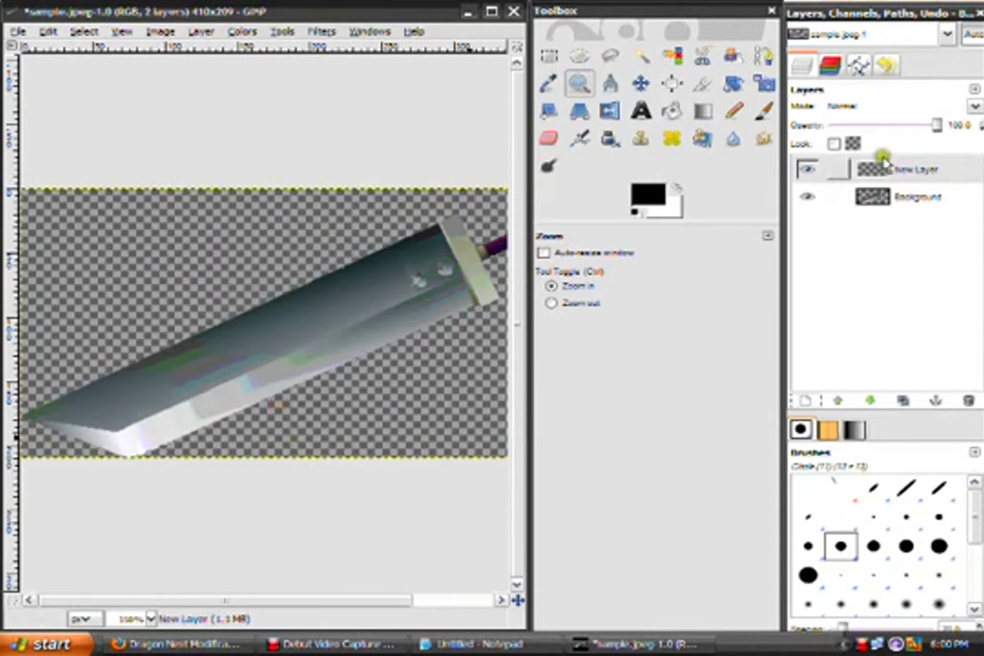
{"action": "left_click", "coordinate": [888, 198]}
{"action": "left_click", "coordinate": [920, 166]}
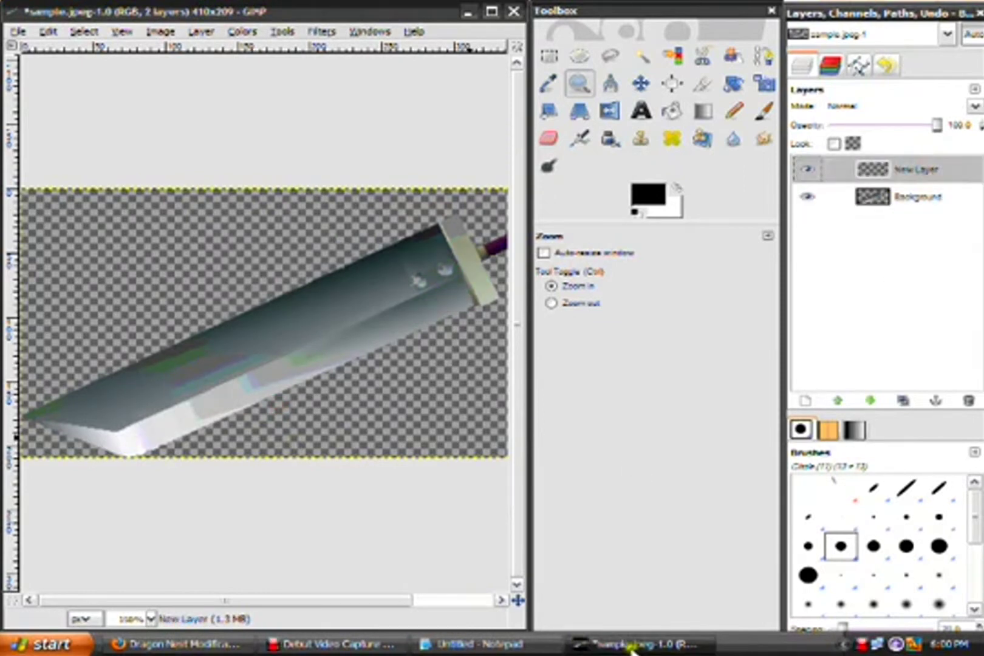
{"action": "left_click", "coordinate": [470, 644]}
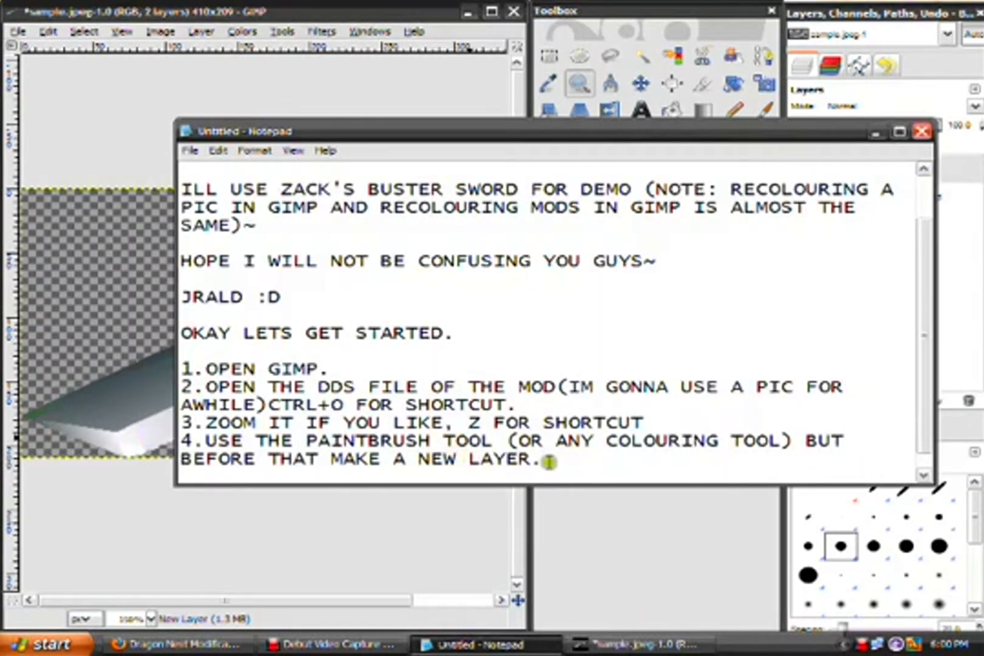
Add step 5 'CLICK THE NEW LAYER' and step 6 'NOW PAINT THE IMAGE' with its disclaimer
{"action": "key", "text": "Return"}
{"action": "type", "text": "5.CLICK TH"}
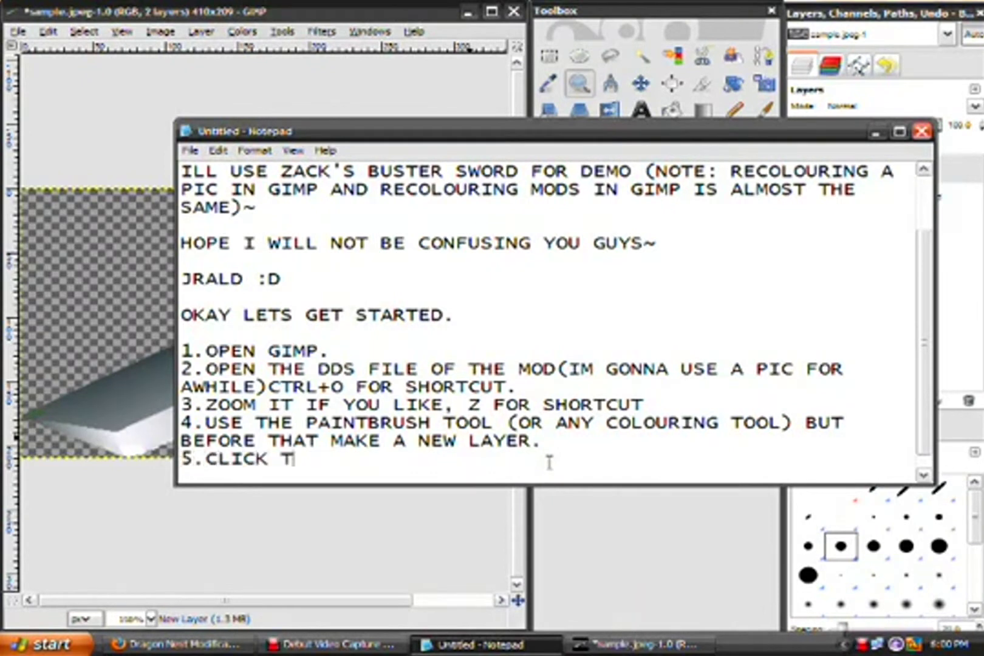
{"action": "type", "text": "E NEW LAYER"}
{"action": "key", "text": "Return"}
{"action": "type", "text": "6"}
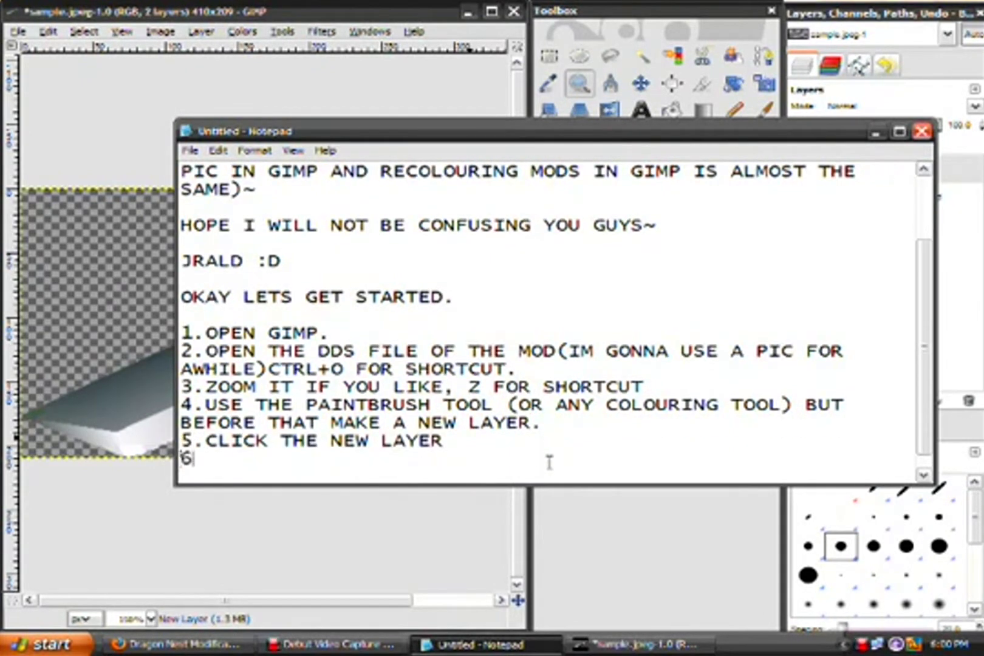
{"action": "type", "text": ".NOW "}
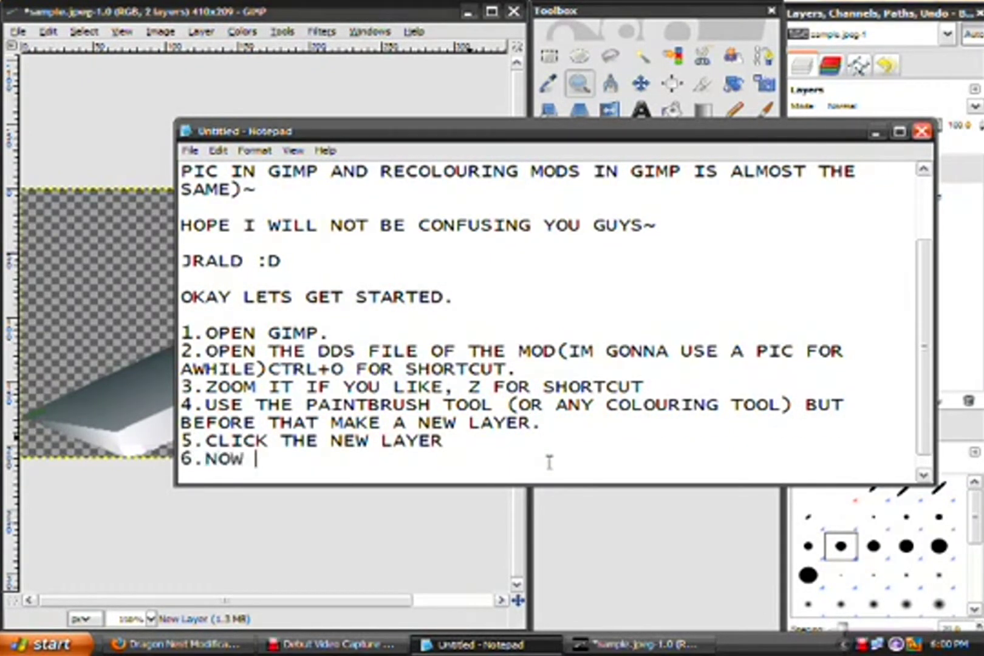
{"action": "type", "text": "PAINT THE IMAGE."}
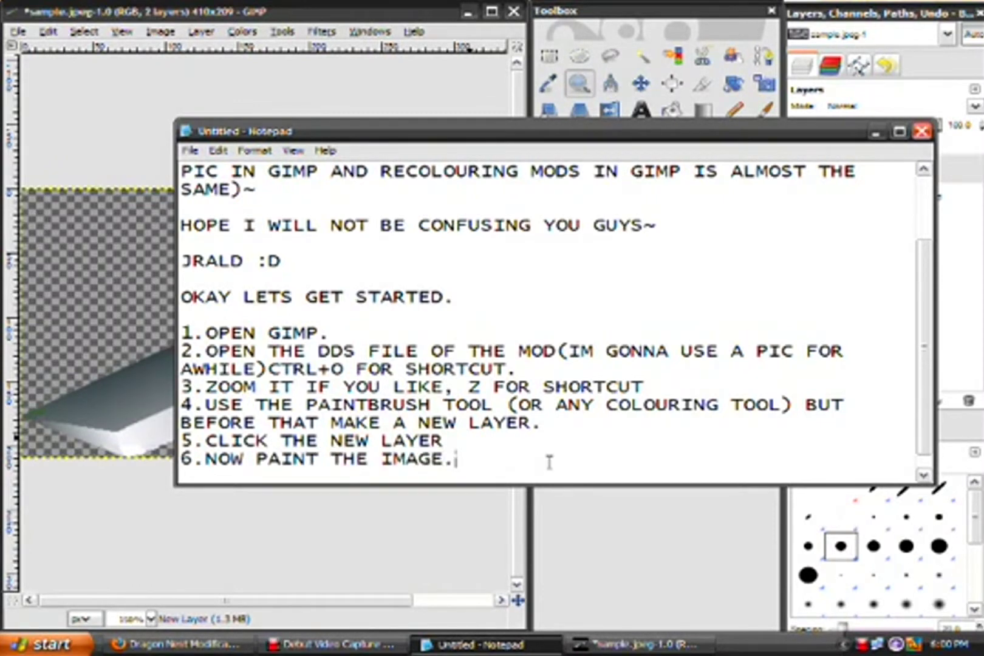
{"action": "type", "text": "(DONT WORRY HOW I "}
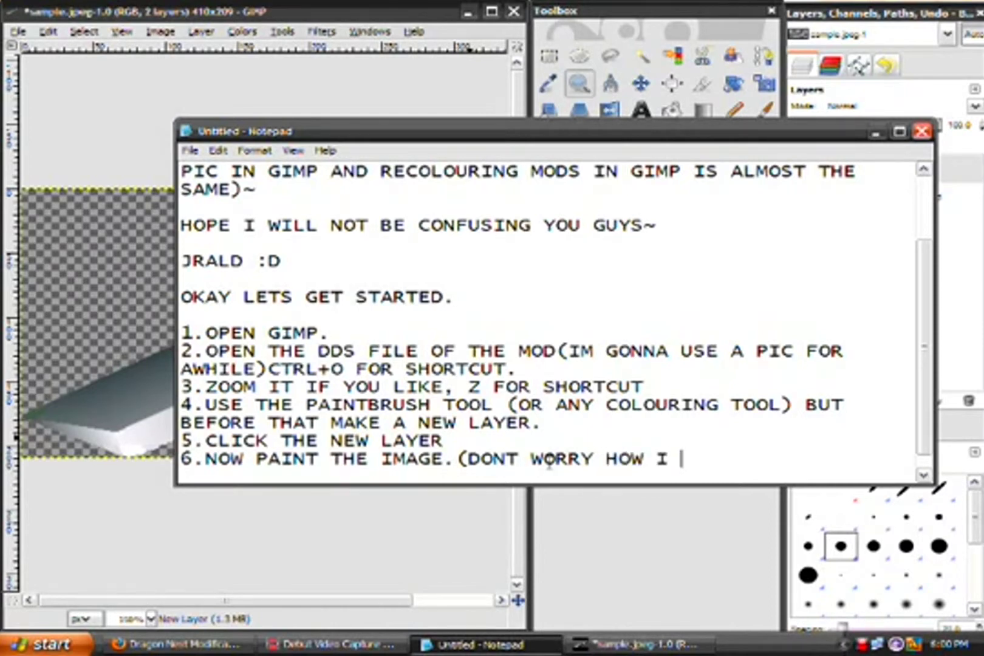
{"action": "type", "text": "PAINT THE SWO"}
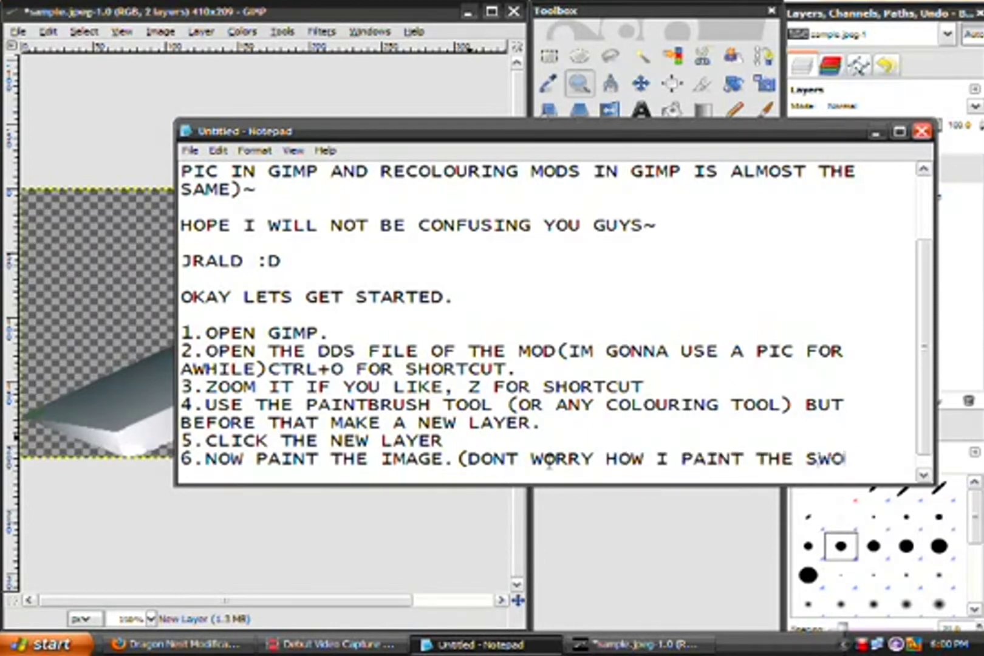
{"action": "type", "text": "RD)"}
{"action": "left_click", "coordinate": [875, 132]}
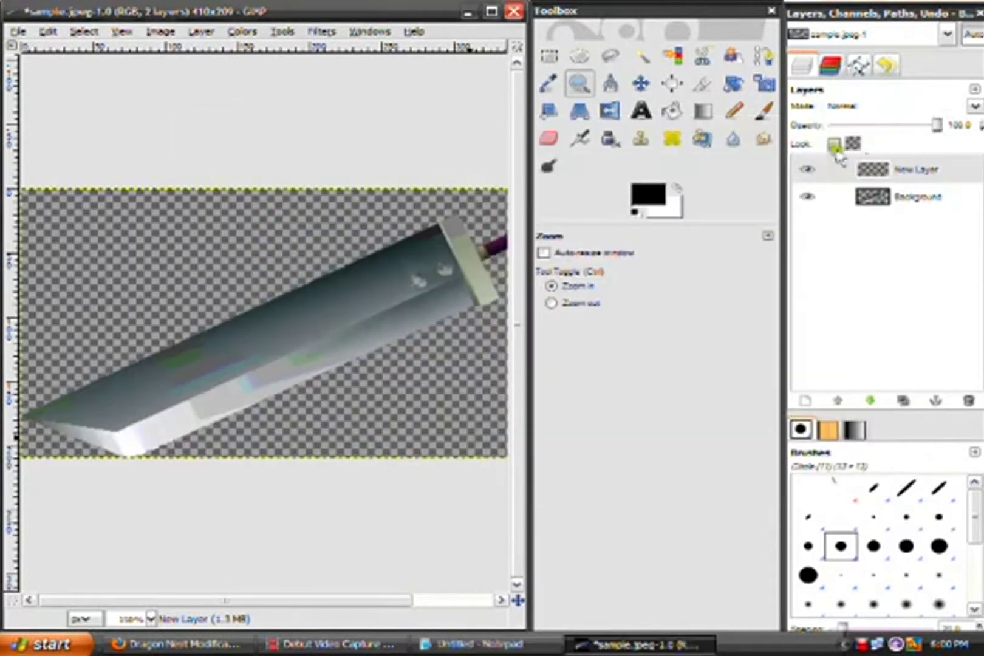
Select the Paintbrush and pick cyan from the recent colours as foreground
{"action": "left_click", "coordinate": [764, 111]}
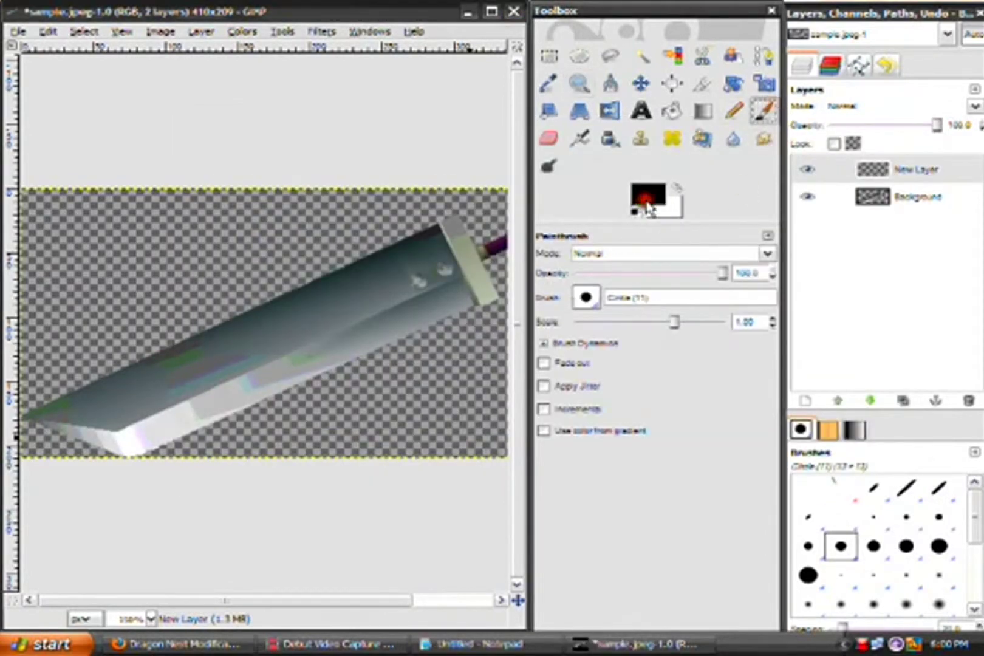
{"action": "left_click", "coordinate": [645, 200]}
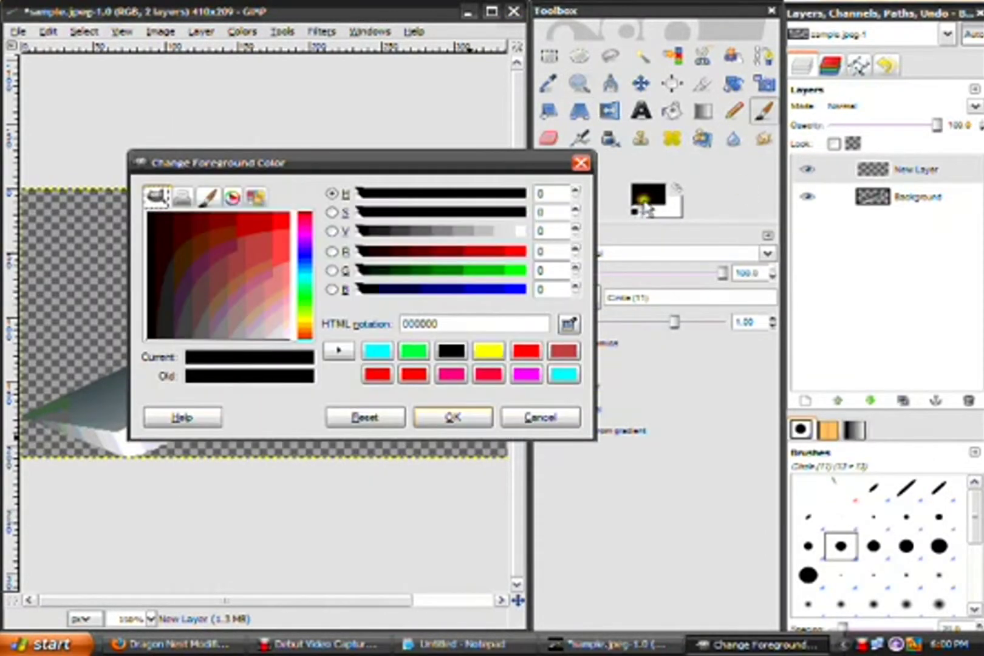
{"action": "left_click", "coordinate": [527, 353]}
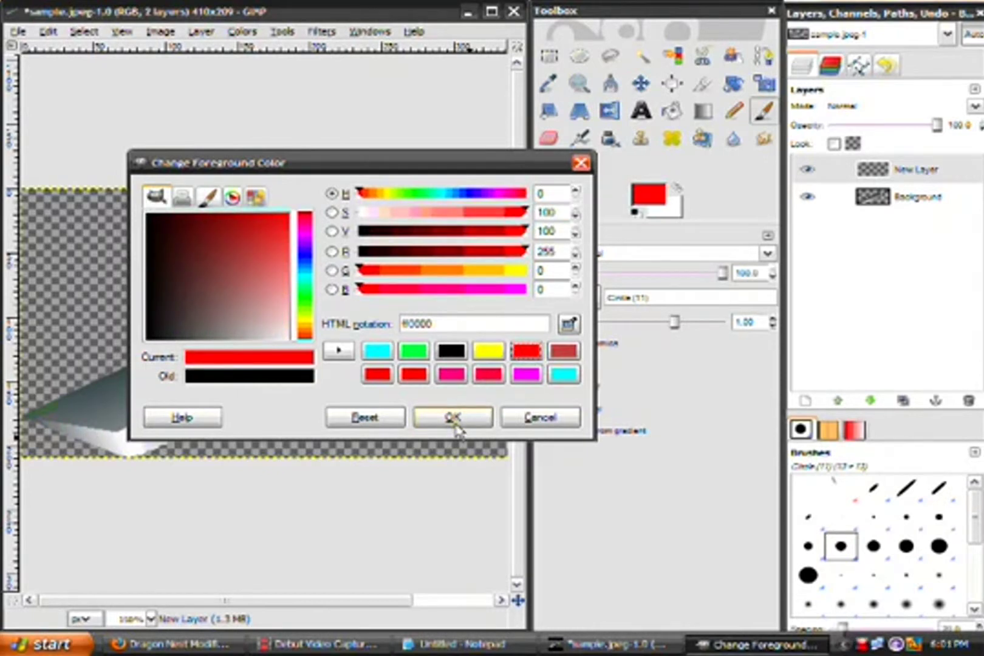
{"action": "left_click", "coordinate": [378, 350]}
{"action": "left_click", "coordinate": [452, 416]}
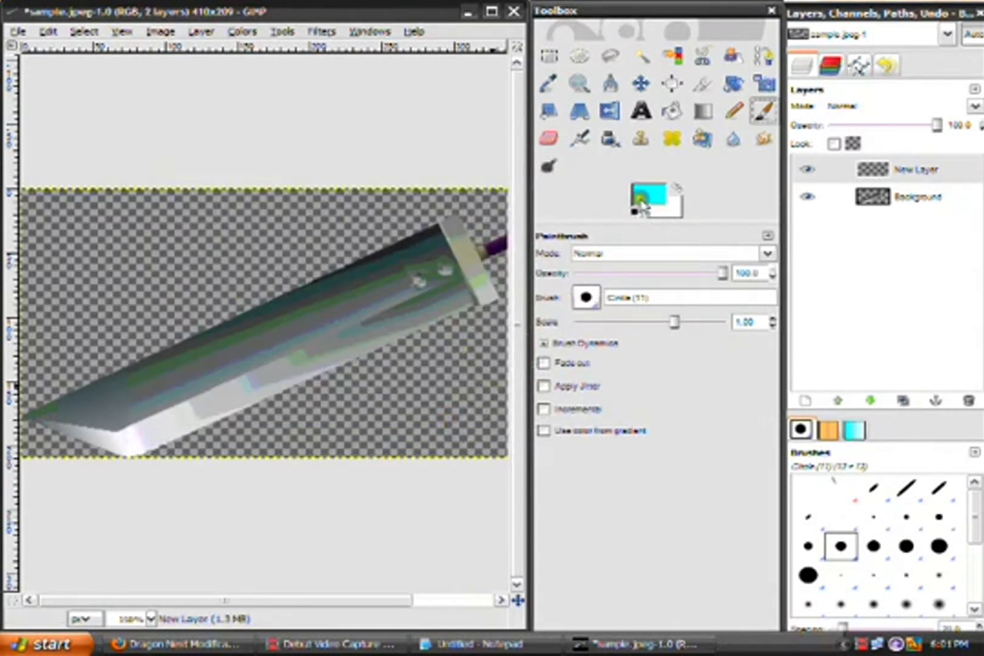
Readjust the foreground hue to cyan 0ee9f1 and start painting at the blade tip
{"action": "left_click", "coordinate": [642, 206]}
{"action": "left_click_drag", "start_coordinate": [423, 212], "coordinate": [383, 212]}
{"action": "left_click", "coordinate": [305, 216]}
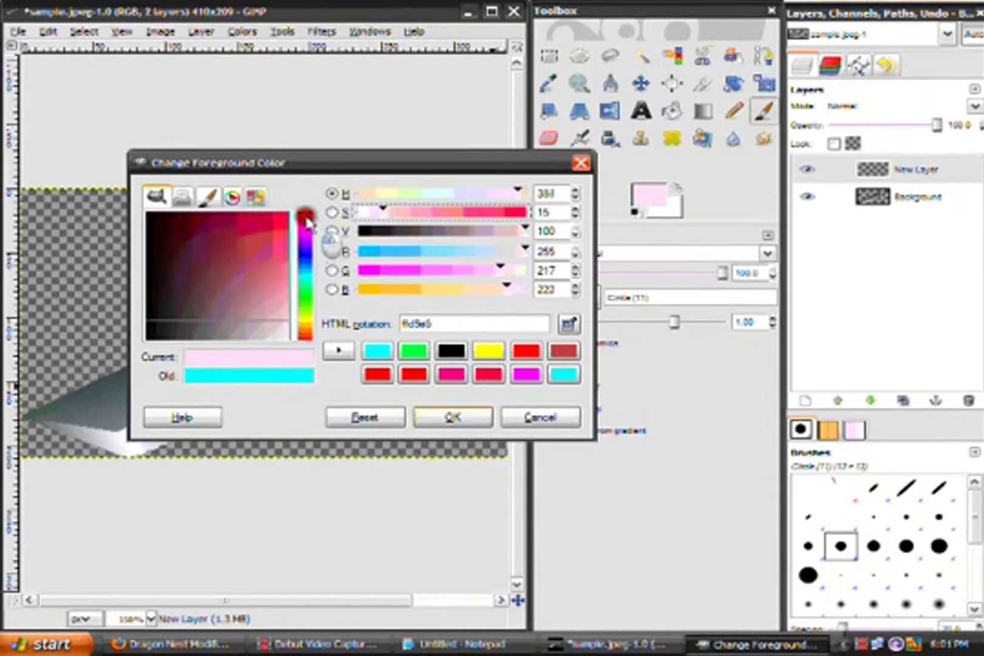
{"action": "left_click", "coordinate": [305, 220]}
{"action": "left_click_drag", "start_coordinate": [308, 226], "coordinate": [314, 279]}
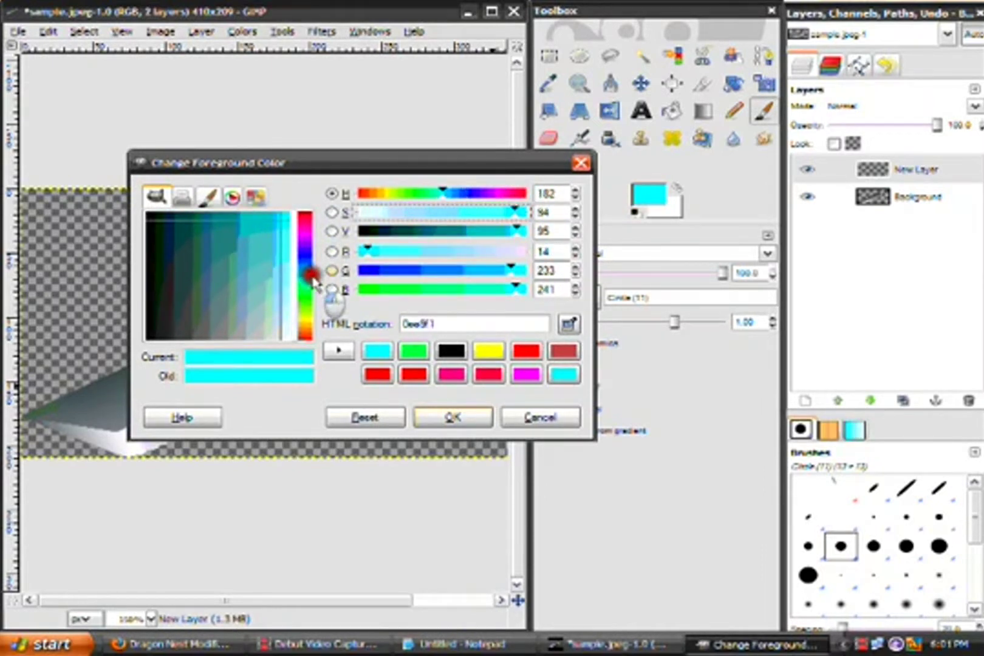
{"action": "left_click", "coordinate": [471, 417]}
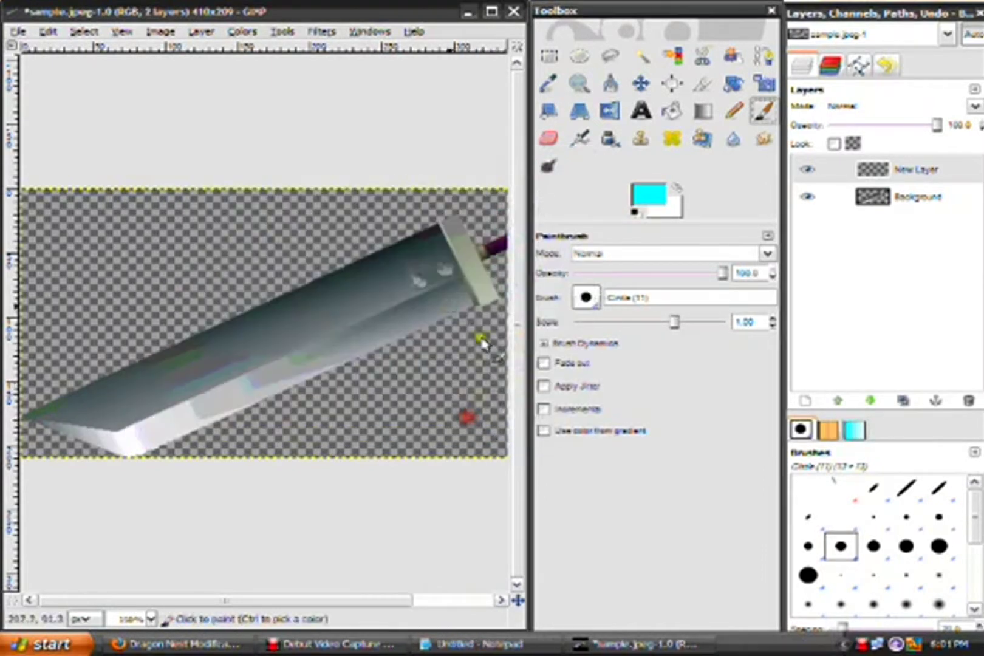
{"action": "left_click", "coordinate": [32, 423]}
Paint cyan along the blade's lower edges toward the hilt at brush scale 1.81
{"action": "left_click_drag", "start_coordinate": [61, 431], "coordinate": [135, 459]}
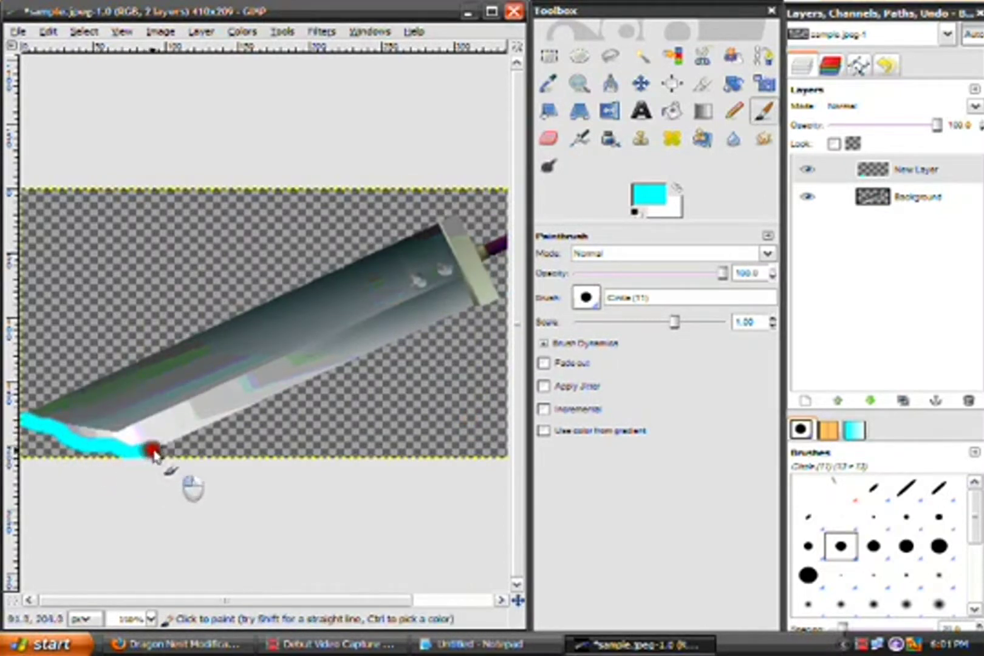
{"action": "left_click_drag", "start_coordinate": [135, 461], "coordinate": [321, 377]}
{"action": "mouse_move", "coordinate": [220, 425]}
{"action": "left_mouse_down"}
{"action": "mouse_move", "coordinate": [473, 311]}
{"action": "mouse_move", "coordinate": [463, 283]}
{"action": "left_mouse_up"}
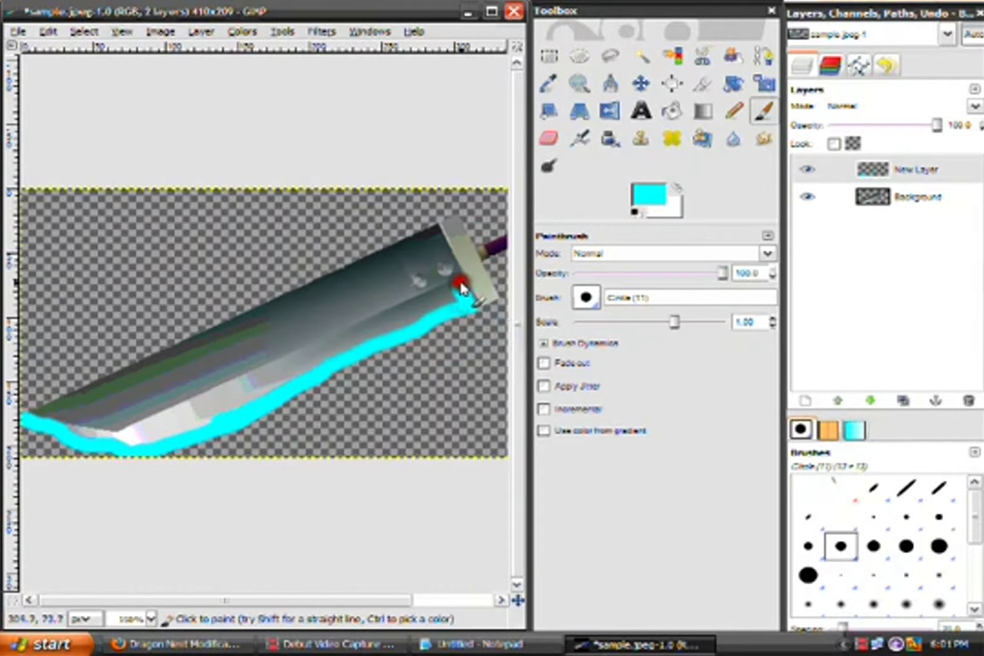
{"action": "mouse_move", "coordinate": [34, 425]}
{"action": "left_mouse_down"}
{"action": "mouse_move", "coordinate": [123, 435]}
{"action": "mouse_move", "coordinate": [405, 306]}
{"action": "mouse_move", "coordinate": [462, 294]}
{"action": "mouse_move", "coordinate": [226, 398]}
{"action": "mouse_move", "coordinate": [253, 412]}
{"action": "left_mouse_up"}
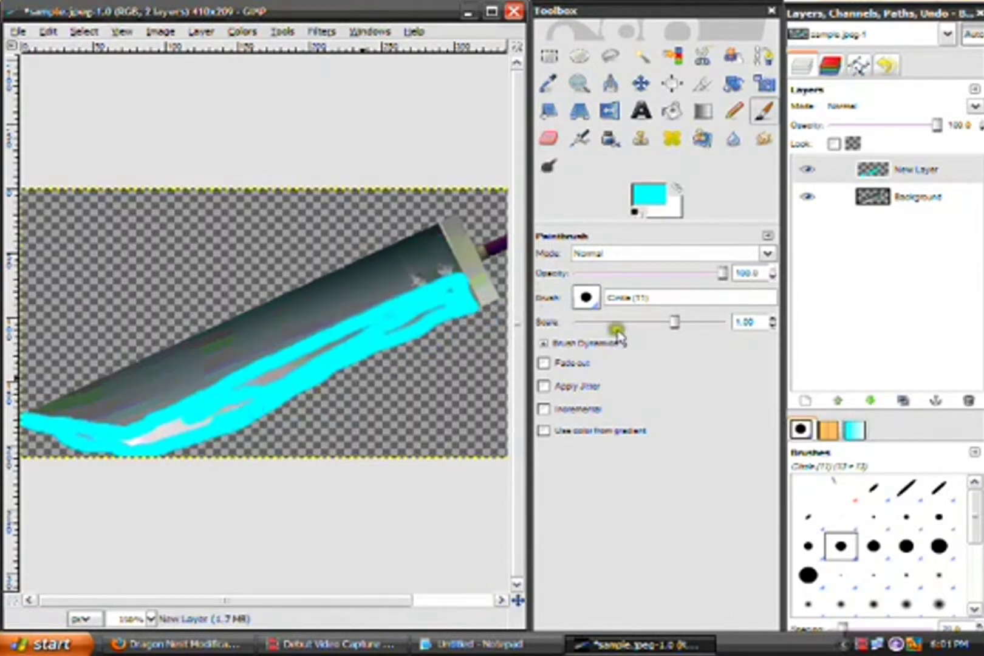
{"action": "left_click_drag", "start_coordinate": [676, 322], "coordinate": [687, 322]}
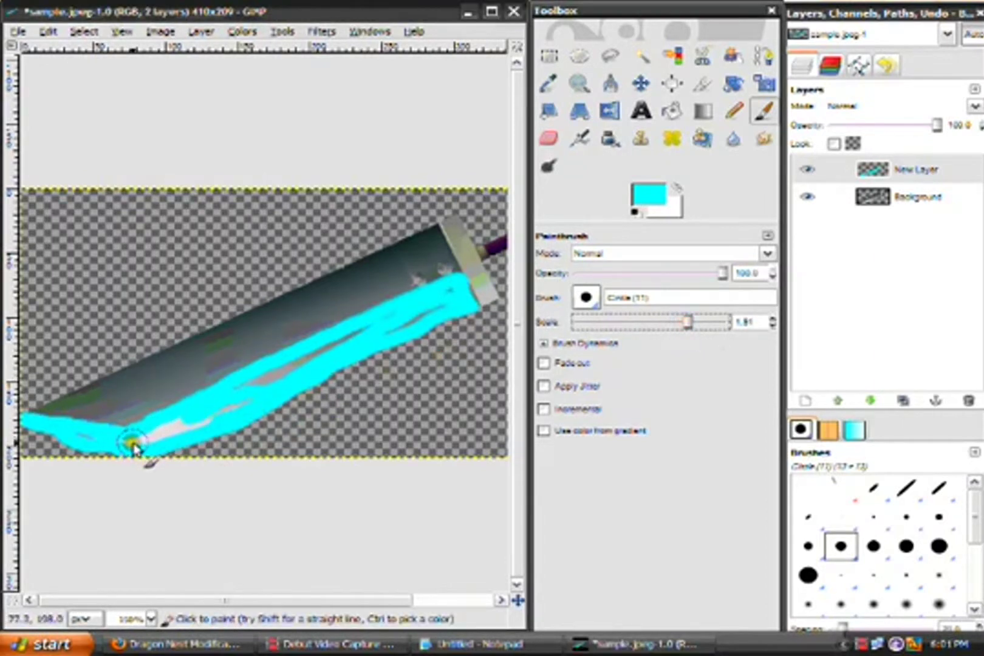
{"action": "mouse_move", "coordinate": [90, 442]}
{"action": "left_mouse_down"}
{"action": "mouse_move", "coordinate": [160, 433]}
{"action": "mouse_move", "coordinate": [428, 311]}
{"action": "left_mouse_up"}
Enlarge the brush to about 8 to cover the remaining blade, then return it to 1.81
{"action": "mouse_move", "coordinate": [687, 322]}
{"action": "left_mouse_down"}
{"action": "mouse_move", "coordinate": [709, 344]}
{"action": "mouse_move", "coordinate": [722, 322]}
{"action": "left_mouse_up"}
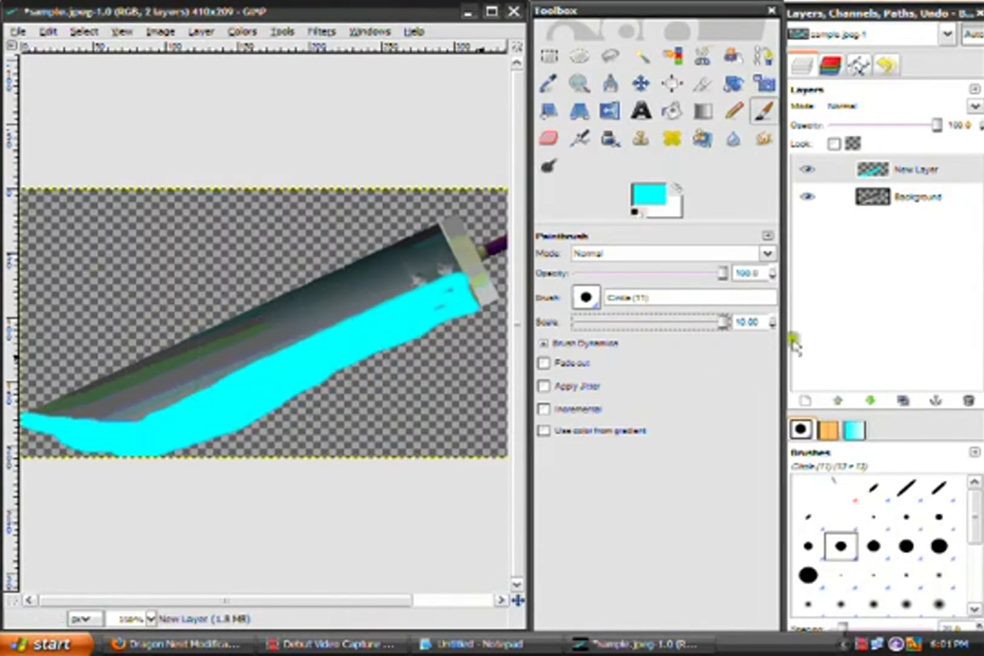
{"action": "left_click_drag", "start_coordinate": [727, 331], "coordinate": [699, 322]}
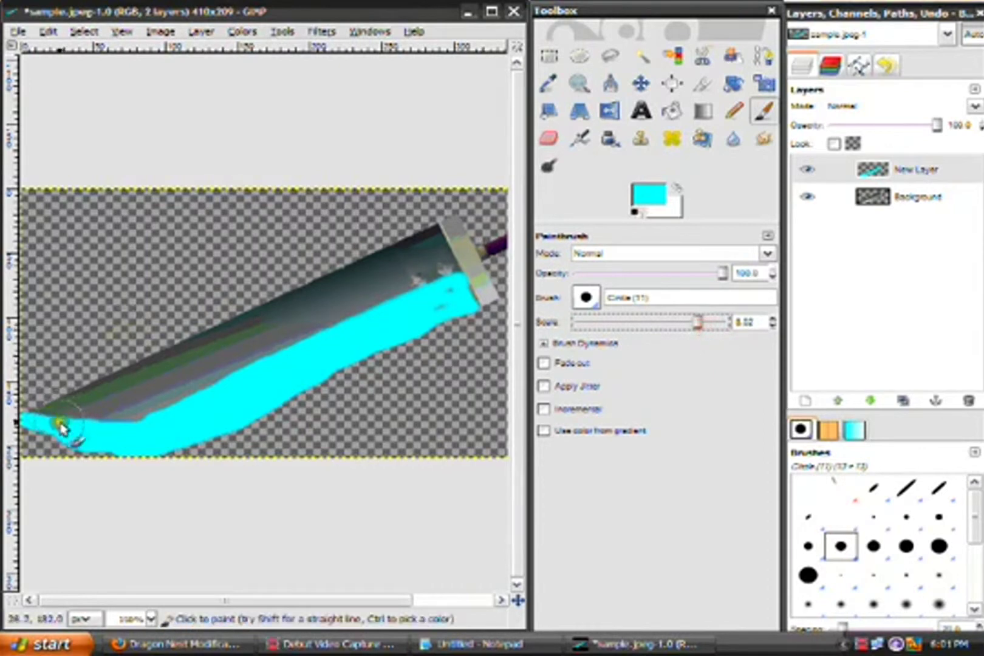
{"action": "mouse_move", "coordinate": [51, 431]}
{"action": "left_mouse_down"}
{"action": "mouse_move", "coordinate": [103, 448]}
{"action": "mouse_move", "coordinate": [71, 417]}
{"action": "mouse_move", "coordinate": [35, 417]}
{"action": "mouse_move", "coordinate": [145, 452]}
{"action": "mouse_move", "coordinate": [264, 377]}
{"action": "mouse_move", "coordinate": [176, 399]}
{"action": "mouse_move", "coordinate": [424, 303]}
{"action": "mouse_move", "coordinate": [439, 292]}
{"action": "mouse_move", "coordinate": [419, 262]}
{"action": "left_mouse_up"}
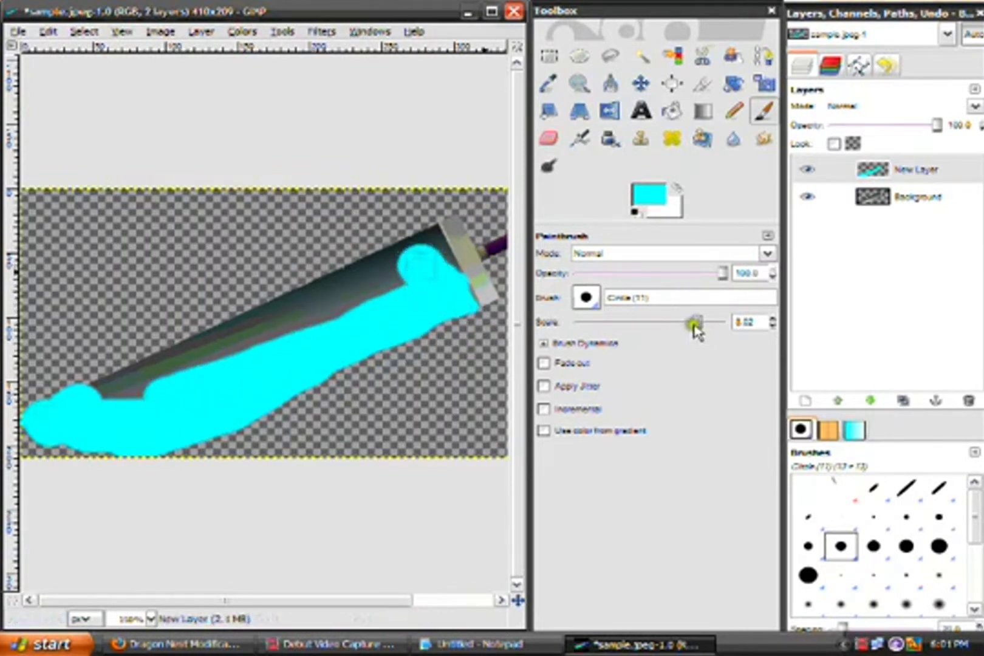
{"action": "left_click_drag", "start_coordinate": [695, 324], "coordinate": [687, 322]}
{"action": "mouse_move", "coordinate": [104, 402]}
{"action": "left_mouse_down"}
{"action": "mouse_move", "coordinate": [194, 382]}
{"action": "mouse_move", "coordinate": [433, 280]}
{"action": "mouse_move", "coordinate": [442, 267]}
{"action": "mouse_move", "coordinate": [464, 301]}
{"action": "mouse_move", "coordinate": [439, 268]}
{"action": "mouse_move", "coordinate": [467, 274]}
{"action": "mouse_move", "coordinate": [419, 240]}
{"action": "mouse_move", "coordinate": [88, 391]}
{"action": "mouse_move", "coordinate": [388, 266]}
{"action": "mouse_move", "coordinate": [407, 248]}
{"action": "mouse_move", "coordinate": [373, 279]}
{"action": "mouse_move", "coordinate": [231, 342]}
{"action": "mouse_move", "coordinate": [439, 263]}
{"action": "mouse_move", "coordinate": [386, 267]}
{"action": "mouse_move", "coordinate": [379, 258]}
{"action": "left_mouse_up"}
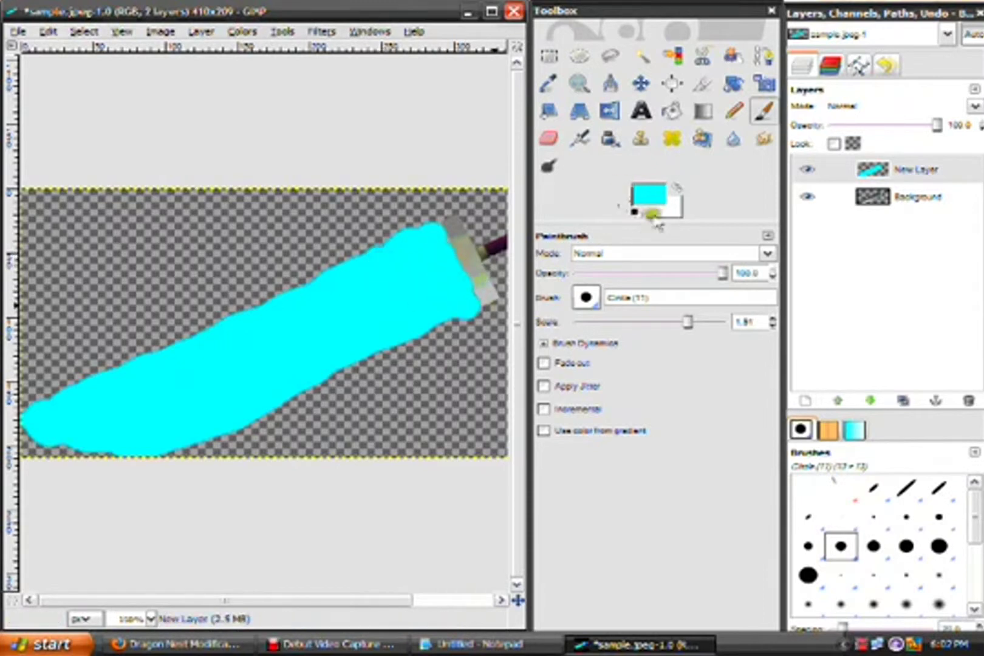
Paint the sword's guard violet-blue with a slightly smaller brush, redoing the first strokes
{"action": "left_click", "coordinate": [649, 194]}
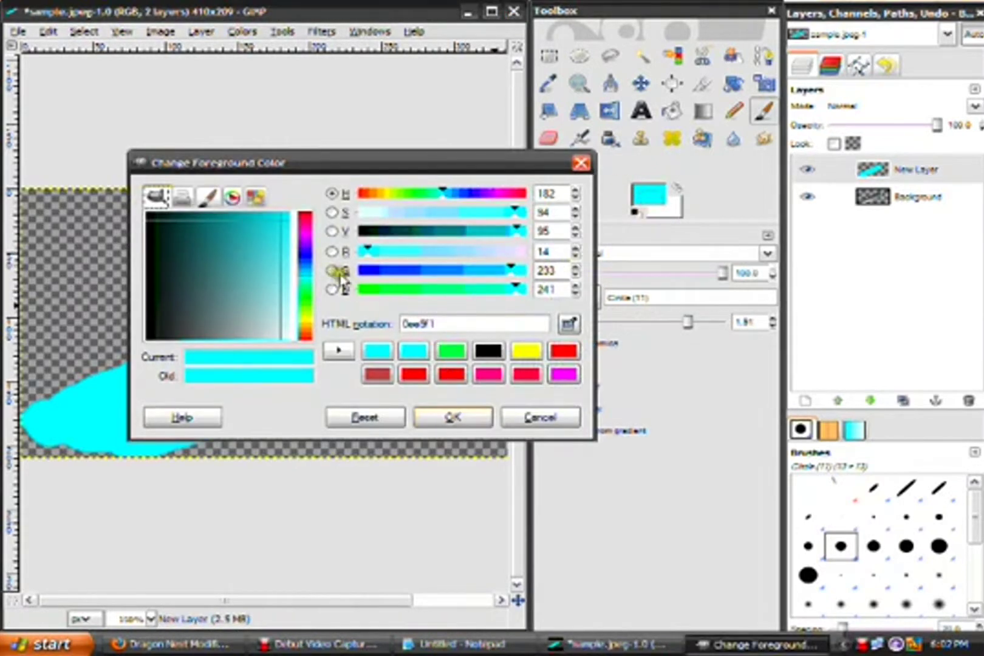
{"action": "mouse_move", "coordinate": [309, 250]}
{"action": "left_mouse_down"}
{"action": "mouse_move", "coordinate": [307, 226]}
{"action": "mouse_move", "coordinate": [307, 277]}
{"action": "mouse_move", "coordinate": [303, 249]}
{"action": "left_mouse_up"}
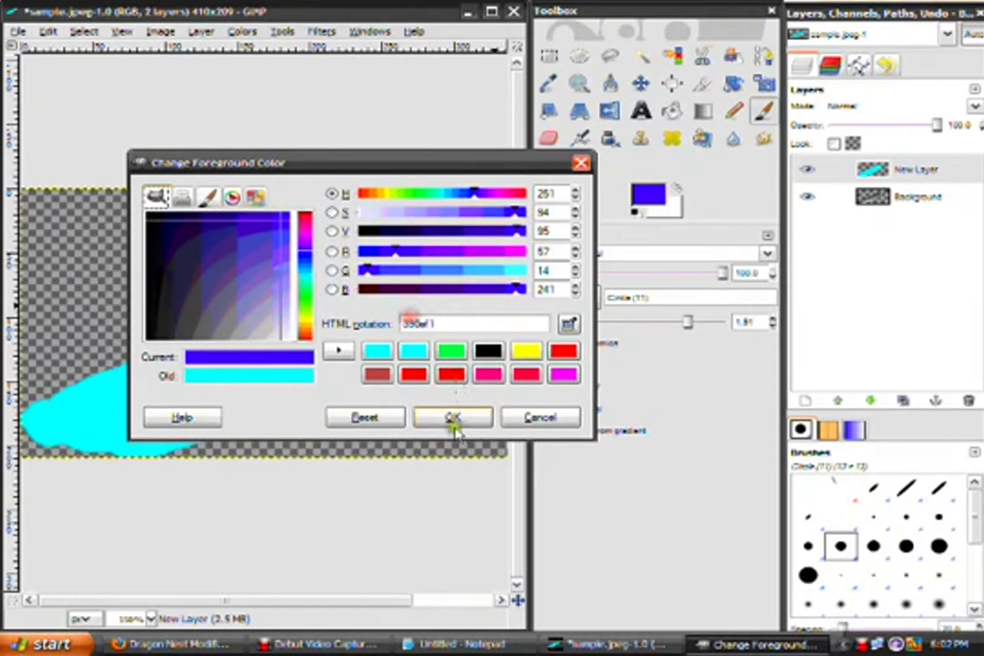
{"action": "left_click", "coordinate": [450, 420]}
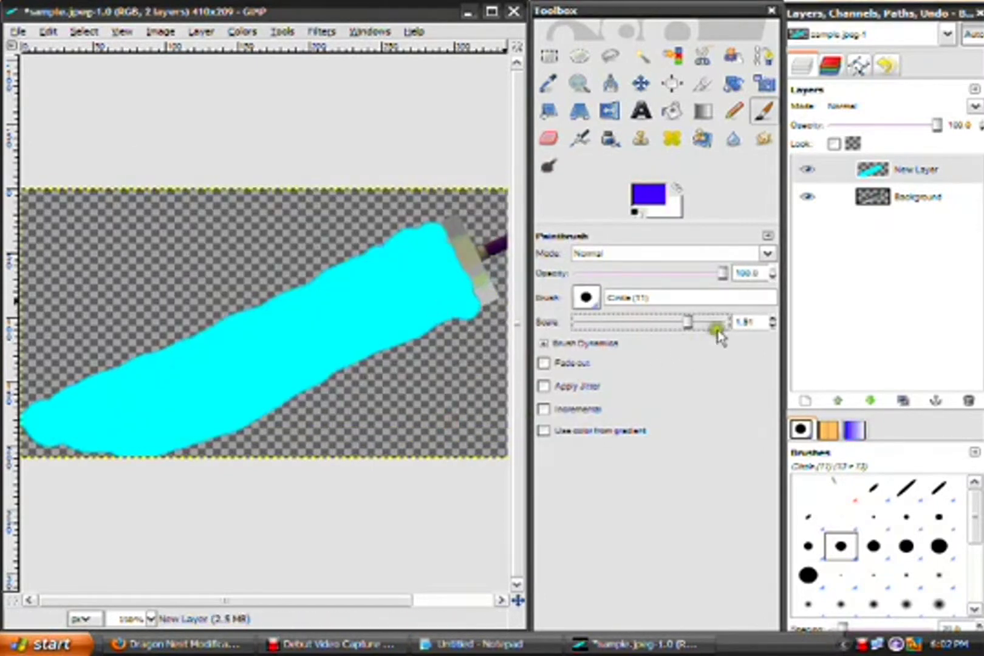
{"action": "left_click_drag", "start_coordinate": [683, 325], "coordinate": [680, 322]}
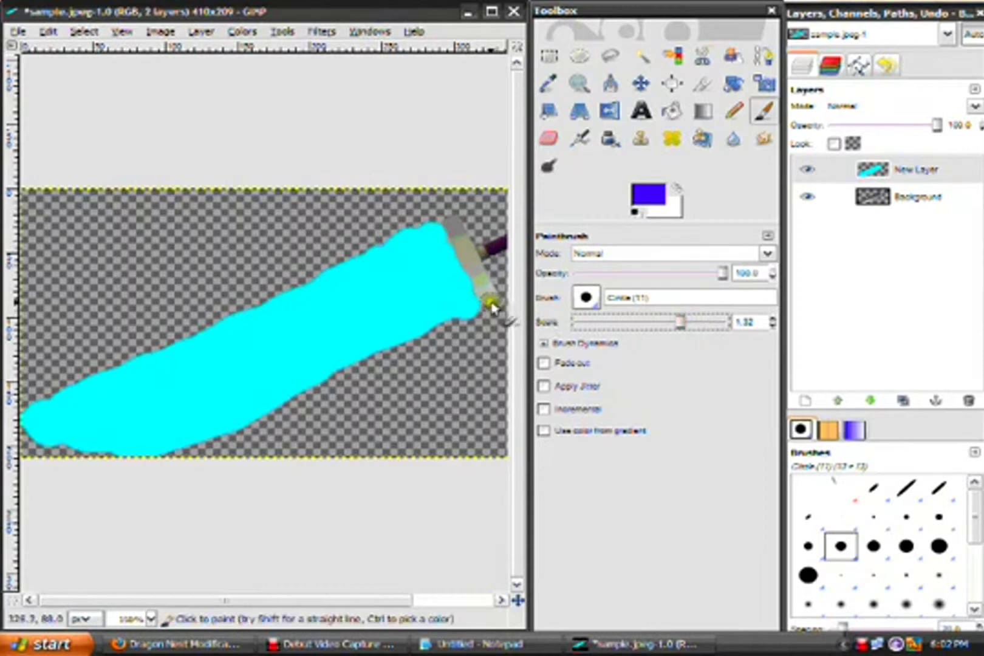
{"action": "left_click_drag", "start_coordinate": [489, 302], "coordinate": [450, 230]}
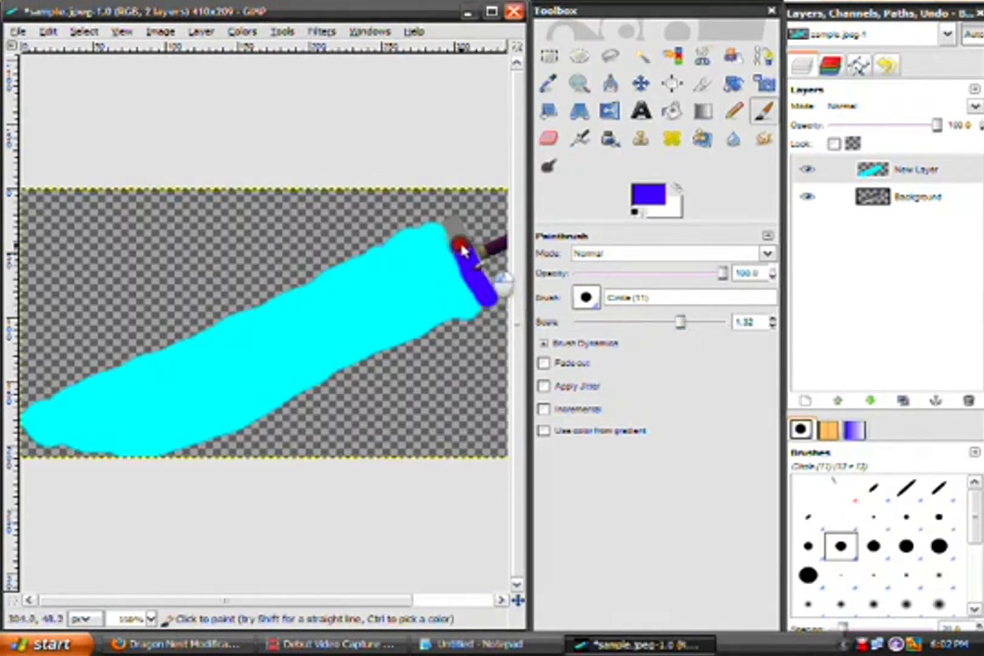
{"action": "left_click_drag", "start_coordinate": [466, 240], "coordinate": [489, 293]}
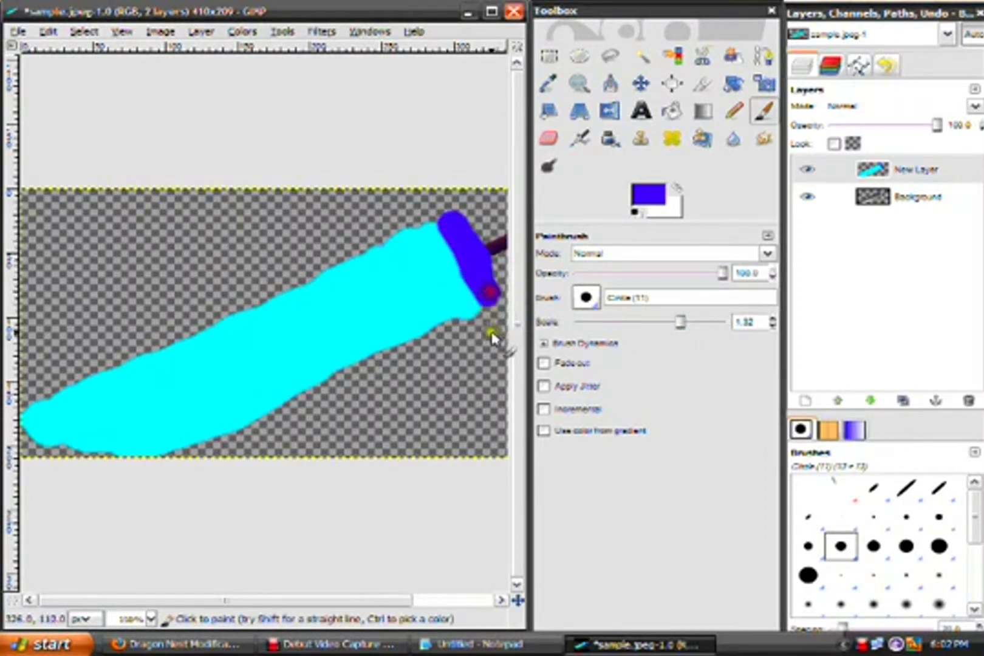
{"action": "left_click_drag", "start_coordinate": [322, 599], "coordinate": [439, 598]}
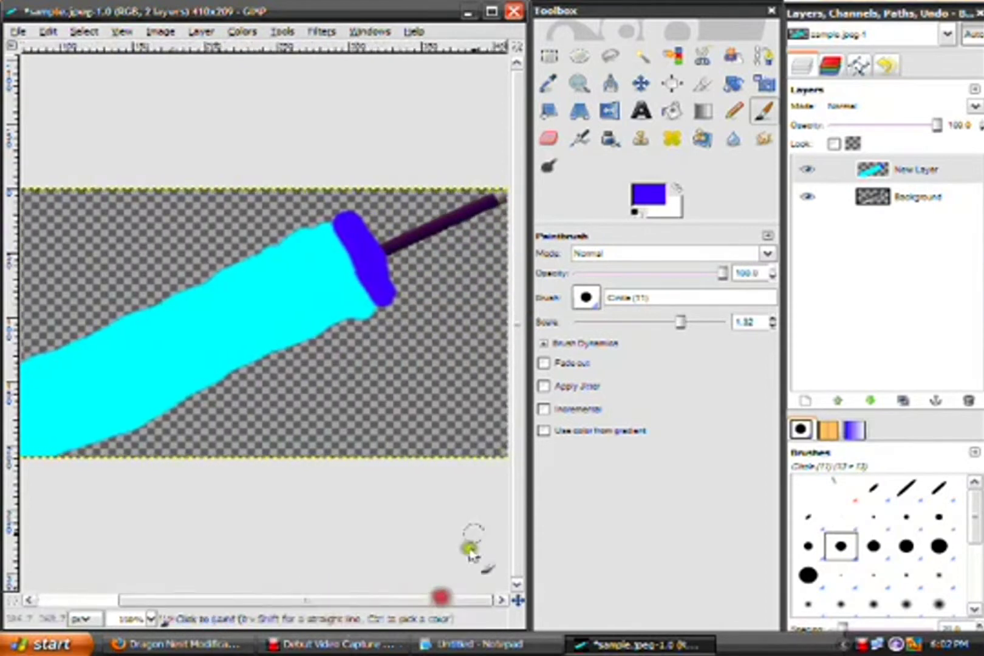
{"action": "key", "text": "ctrl+z"}
{"action": "key", "text": "ctrl+z"}
{"action": "mouse_move", "coordinate": [384, 301]}
{"action": "left_mouse_down"}
{"action": "mouse_move", "coordinate": [354, 237]}
{"action": "mouse_move", "coordinate": [372, 276]}
{"action": "mouse_move", "coordinate": [359, 247]}
{"action": "left_mouse_up"}
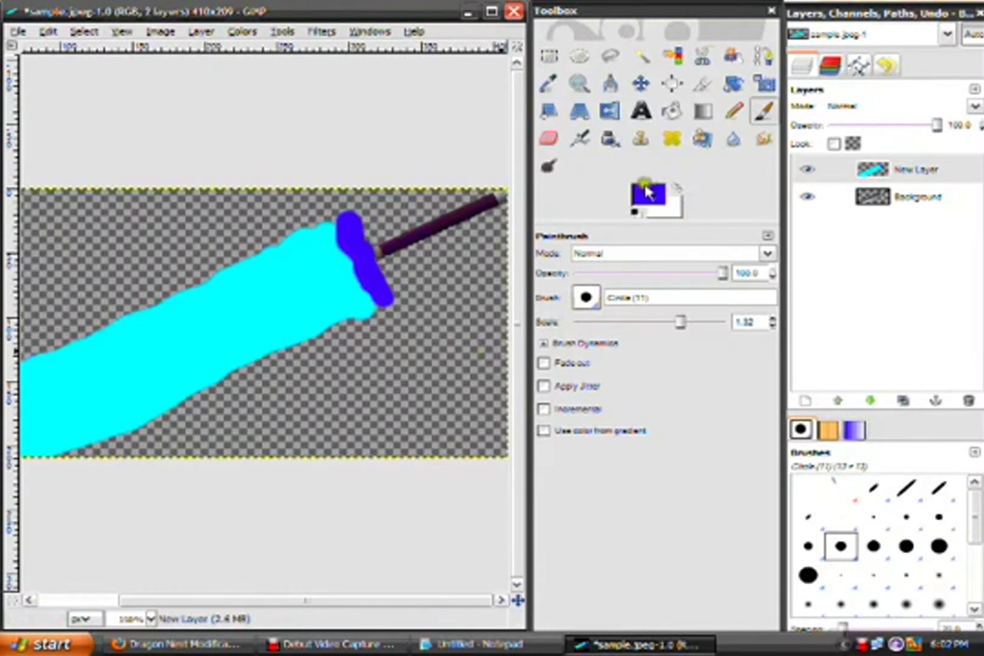
Add green dots where the guard meets the handle and at the handle's end
{"action": "left_click", "coordinate": [648, 193]}
{"action": "left_click_drag", "start_coordinate": [310, 276], "coordinate": [307, 298]}
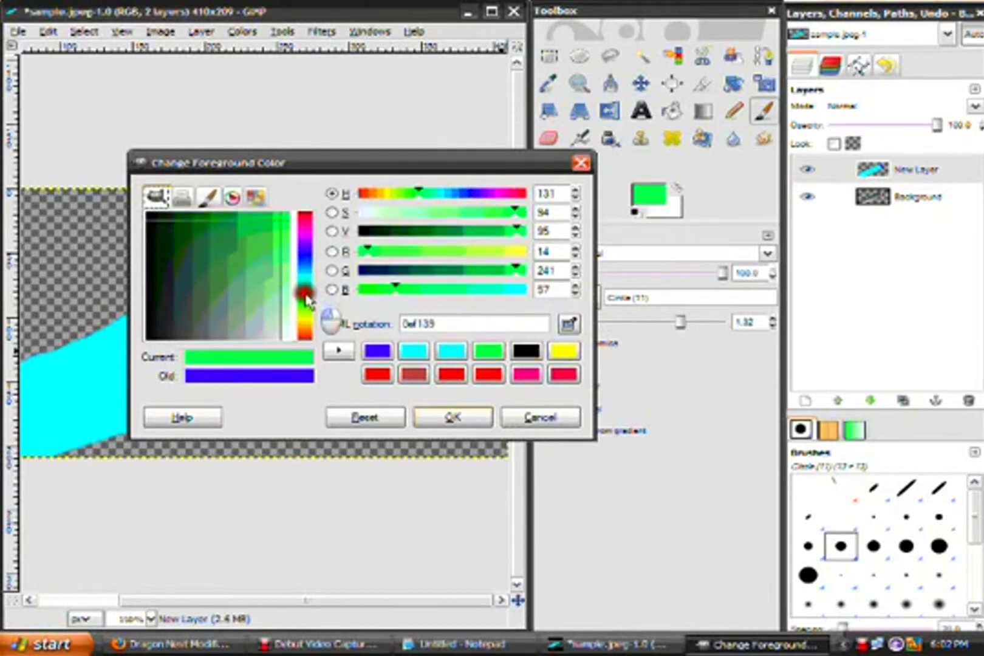
{"action": "left_click", "coordinate": [451, 416]}
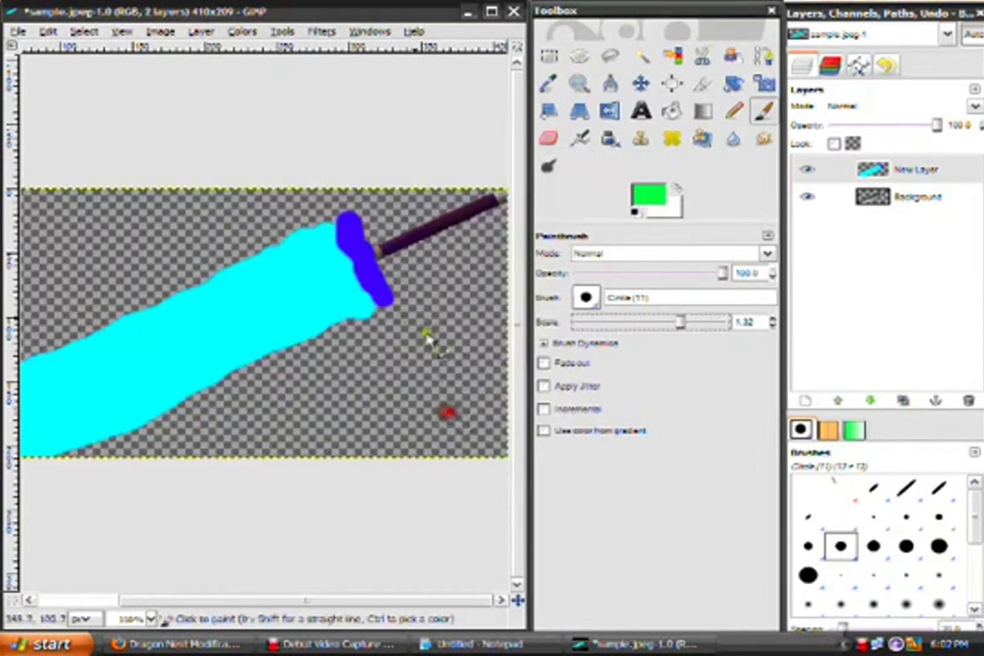
{"action": "left_click", "coordinate": [373, 251]}
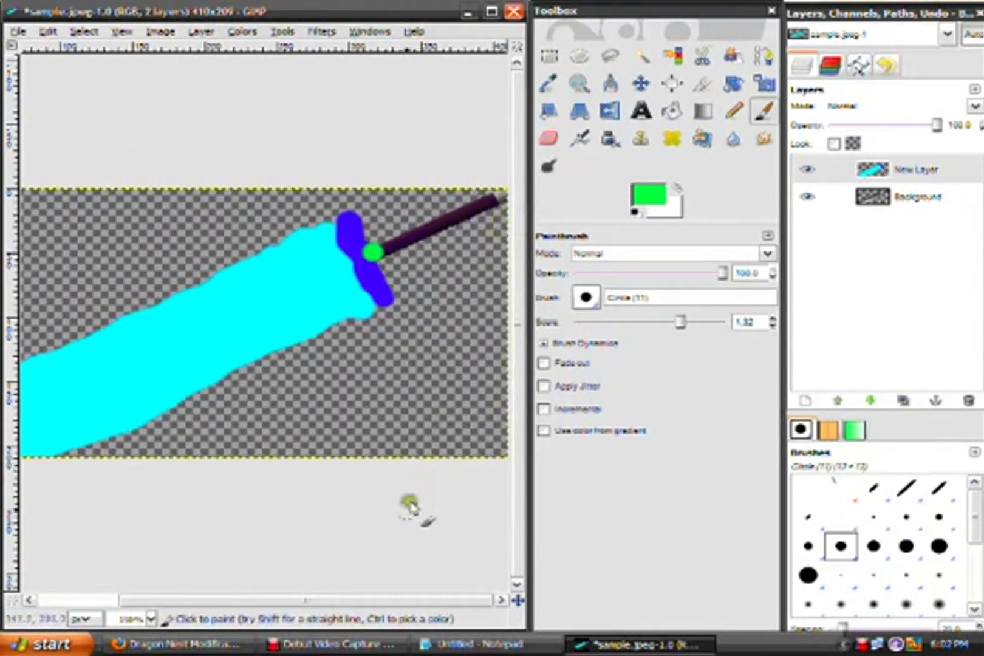
{"action": "left_click", "coordinate": [501, 197]}
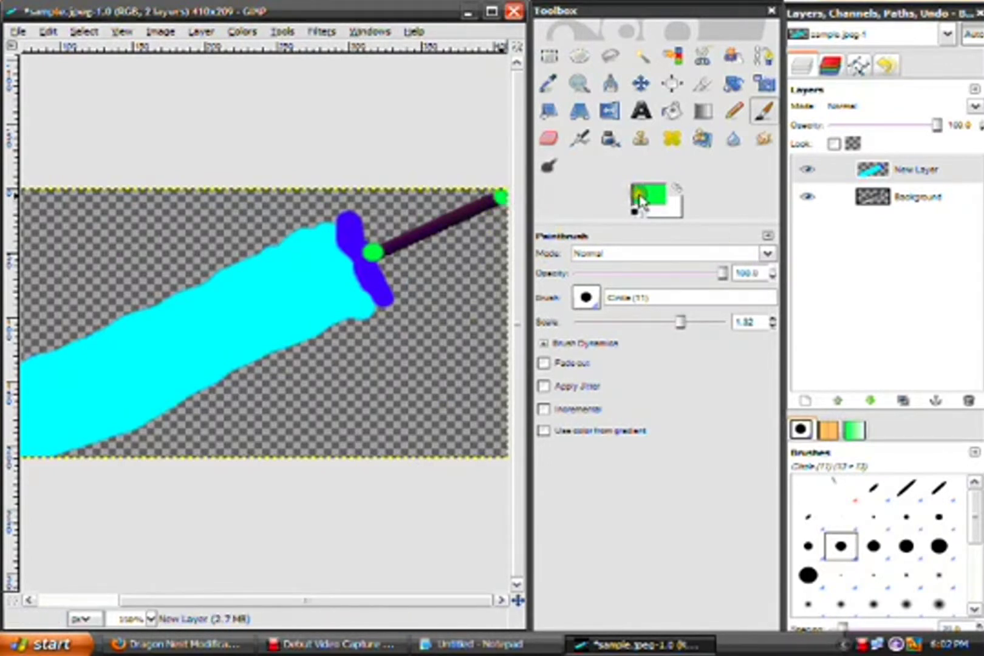
Paint the grip red, then bring the Notepad notes to the front
{"action": "left_click", "coordinate": [640, 200]}
{"action": "left_click_drag", "start_coordinate": [309, 280], "coordinate": [305, 210]}
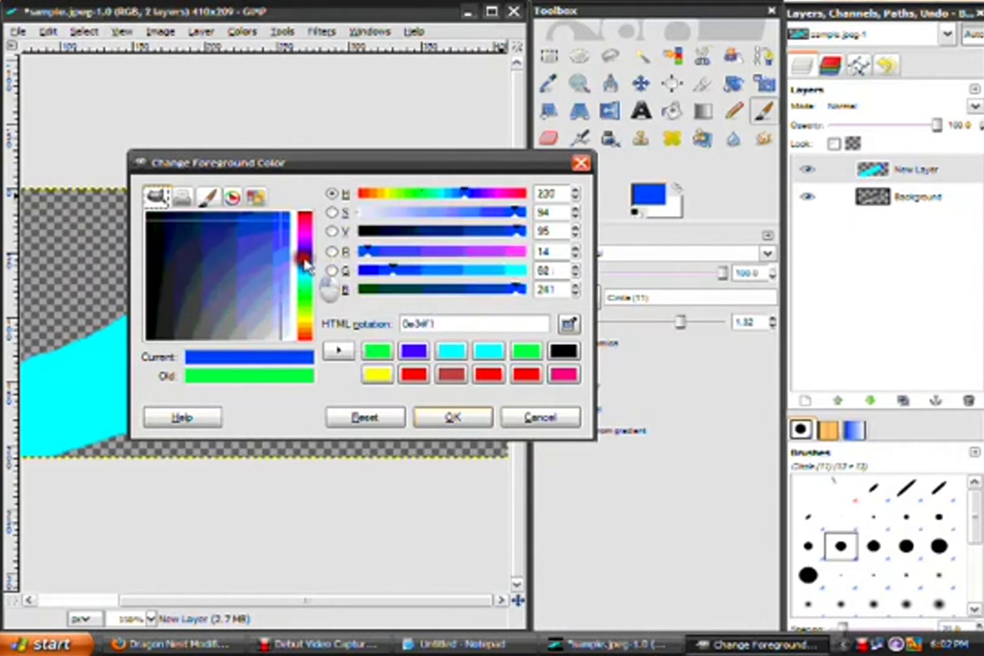
{"action": "left_click", "coordinate": [456, 425]}
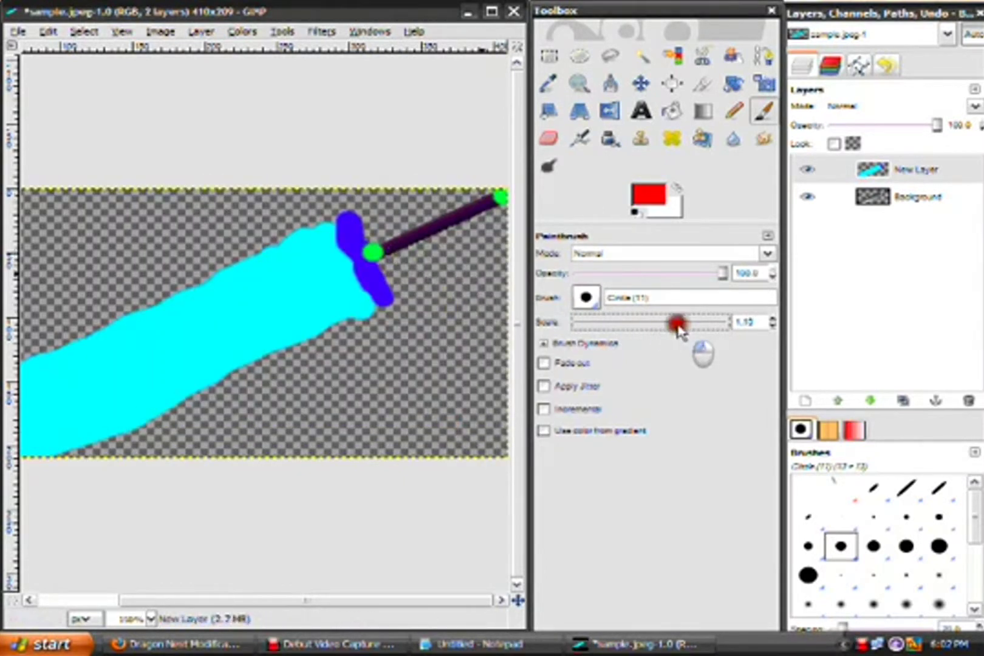
{"action": "mouse_move", "coordinate": [373, 251]}
{"action": "left_mouse_down"}
{"action": "mouse_move", "coordinate": [490, 212]}
{"action": "mouse_move", "coordinate": [383, 255]}
{"action": "left_mouse_up"}
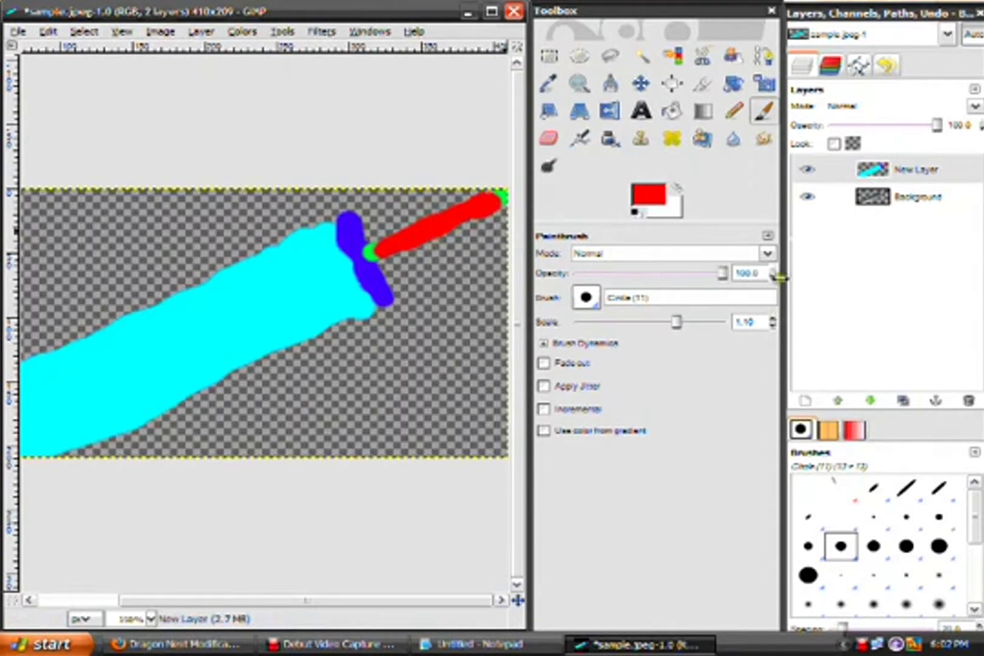
{"action": "left_click", "coordinate": [470, 644]}
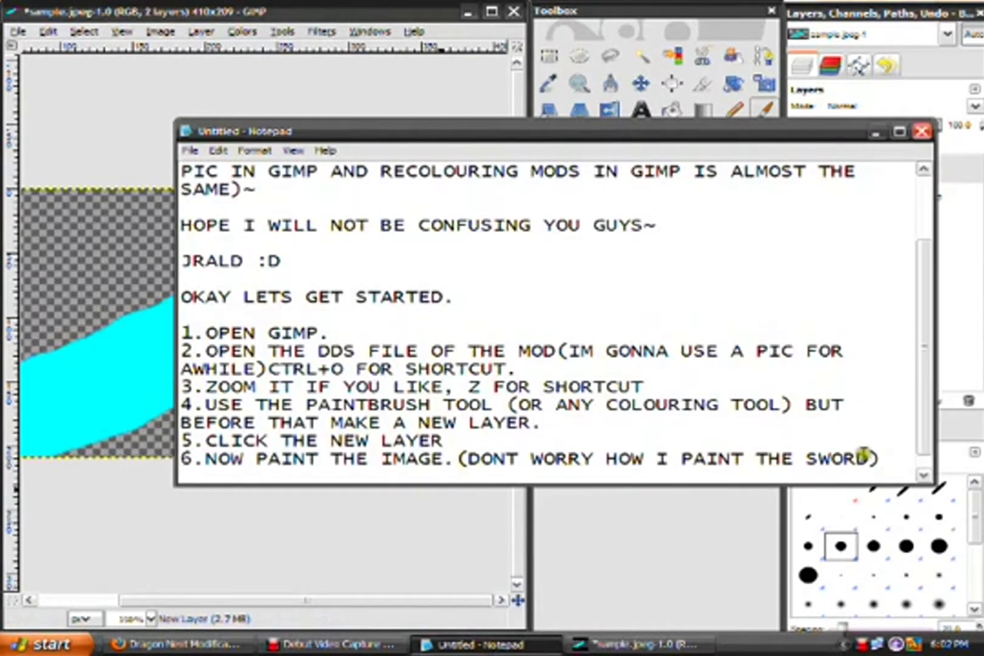
Add step 7 about changing the layer mode, hide Notepad, and set the layer to Dissolve
{"action": "key", "text": "Return"}
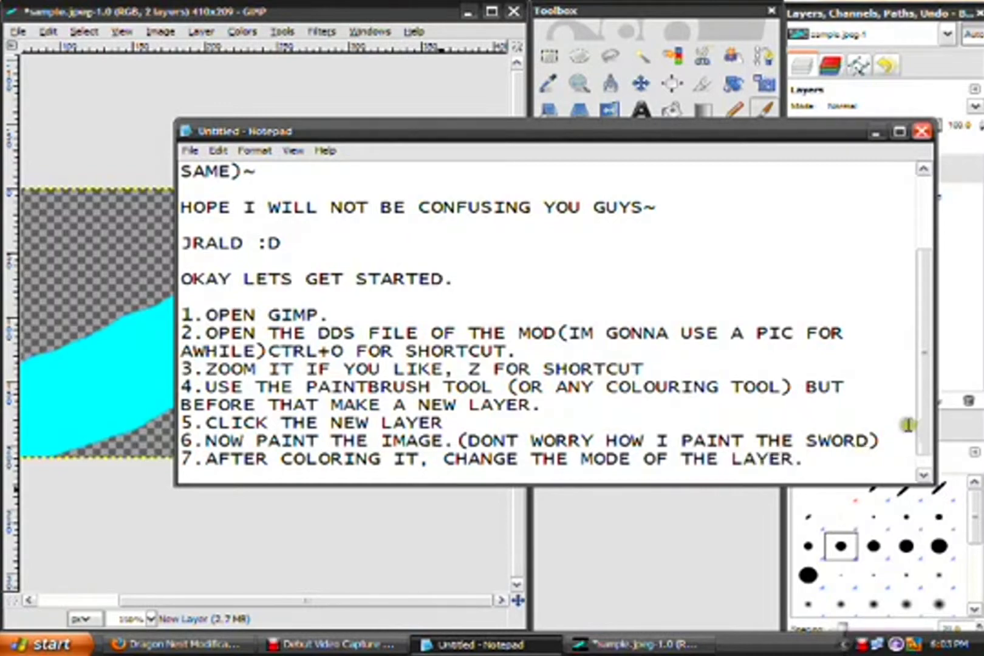
{"action": "left_click_drag", "start_coordinate": [810, 131], "coordinate": [728, 134]}
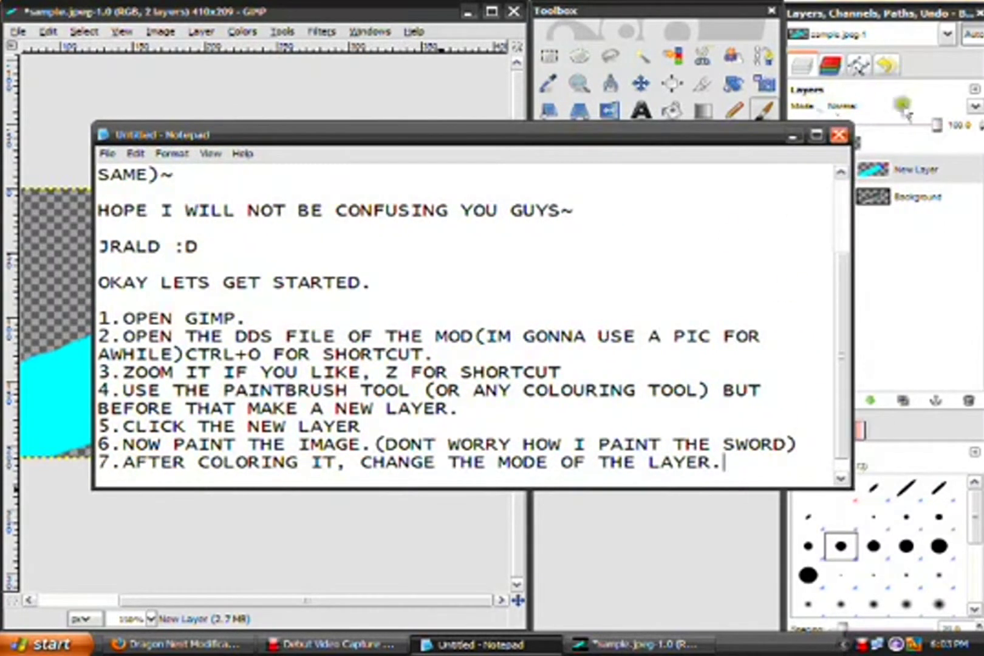
{"action": "left_click", "coordinate": [788, 136]}
{"action": "left_click", "coordinate": [841, 105]}
{"action": "left_click", "coordinate": [856, 148]}
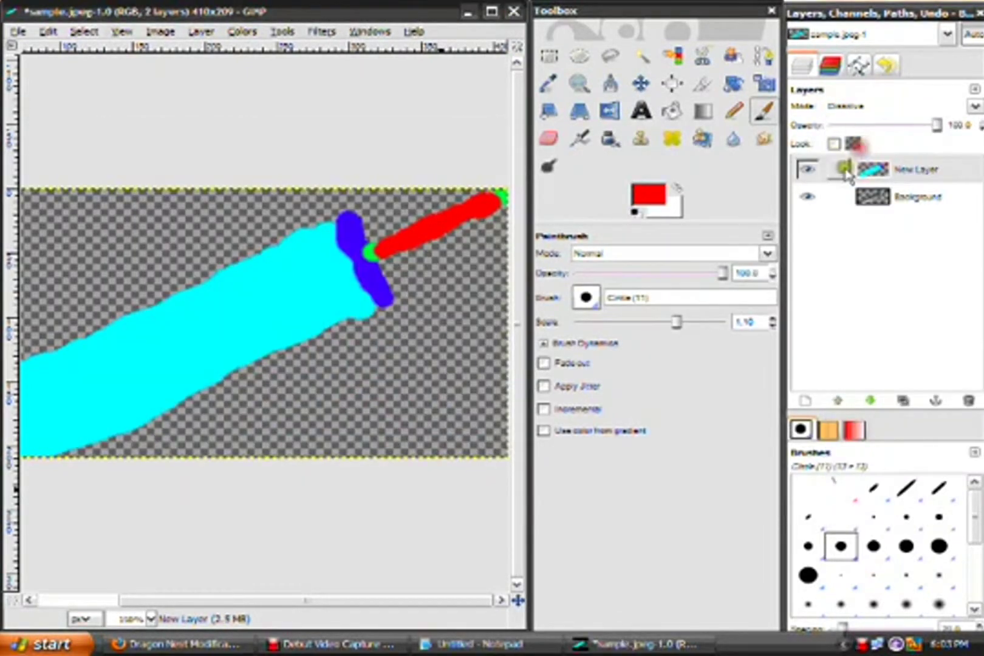
Switch the painted layer to Multiply and zoom out to see the whole sword
{"action": "left_click", "coordinate": [844, 106]}
{"action": "left_click", "coordinate": [867, 167]}
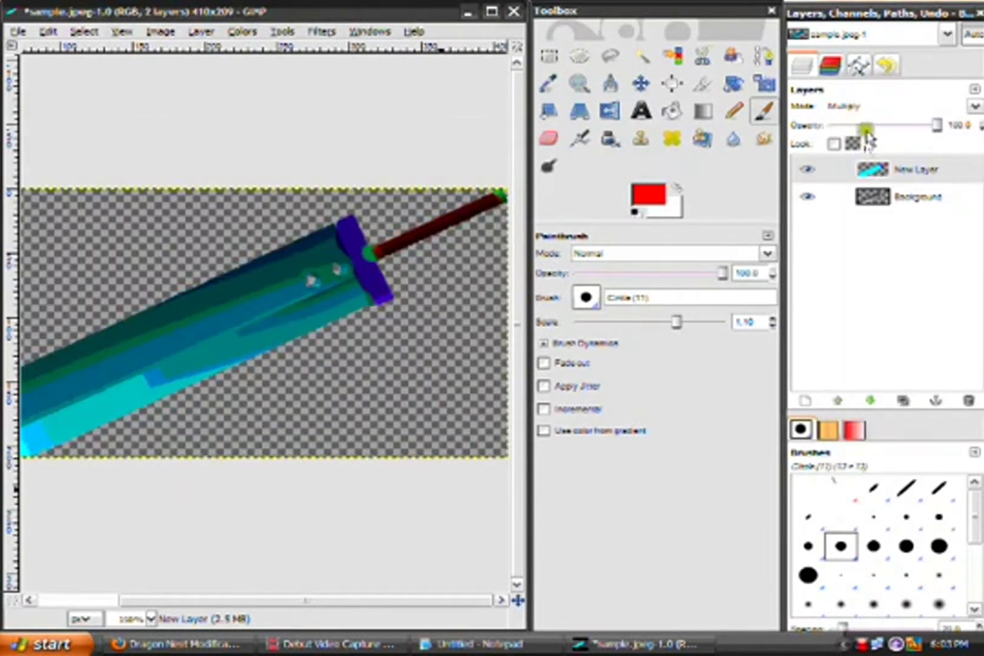
{"action": "left_click_drag", "start_coordinate": [364, 600], "coordinate": [314, 601]}
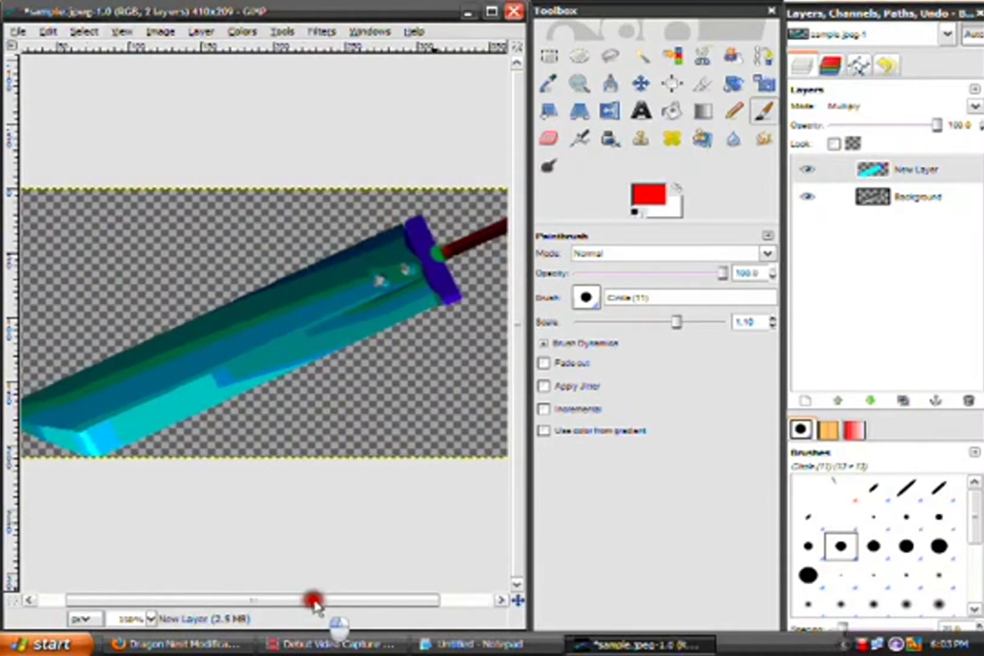
{"action": "key", "text": "z"}
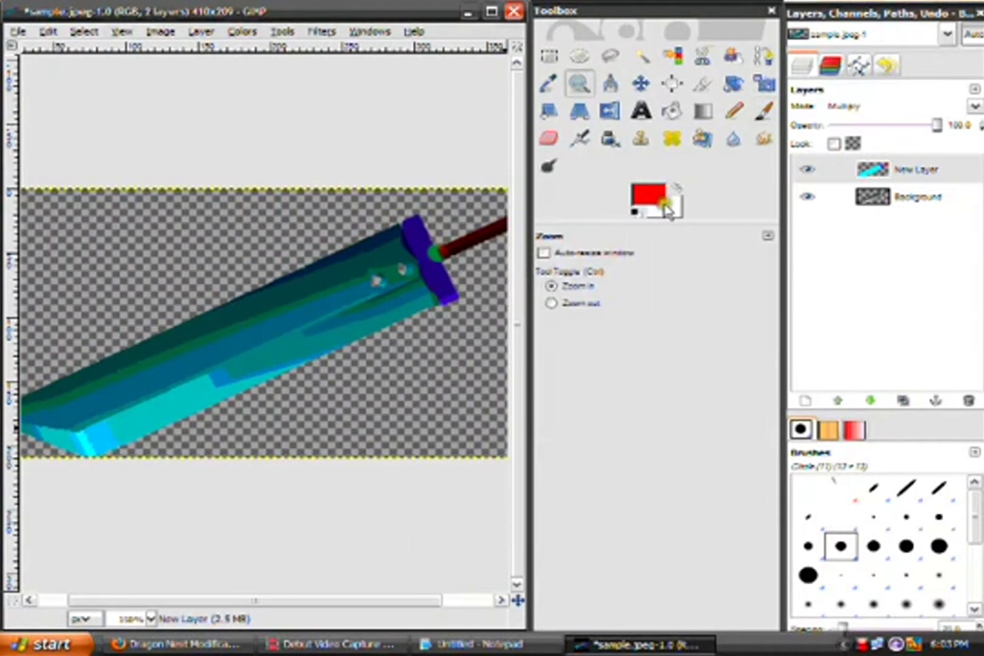
{"action": "left_click", "coordinate": [551, 304]}
{"action": "left_click", "coordinate": [328, 379]}
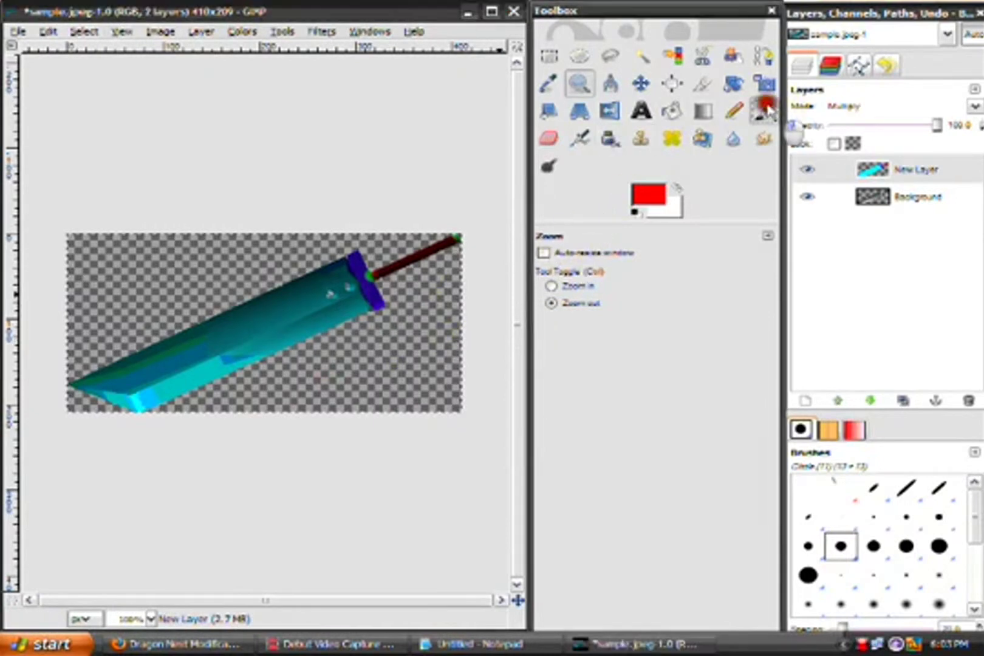
Set the layer's mode to Divide, turning the sword red, and return to the notes
{"action": "left_click", "coordinate": [764, 110]}
{"action": "left_click", "coordinate": [843, 106]}
{"action": "left_click", "coordinate": [853, 183]}
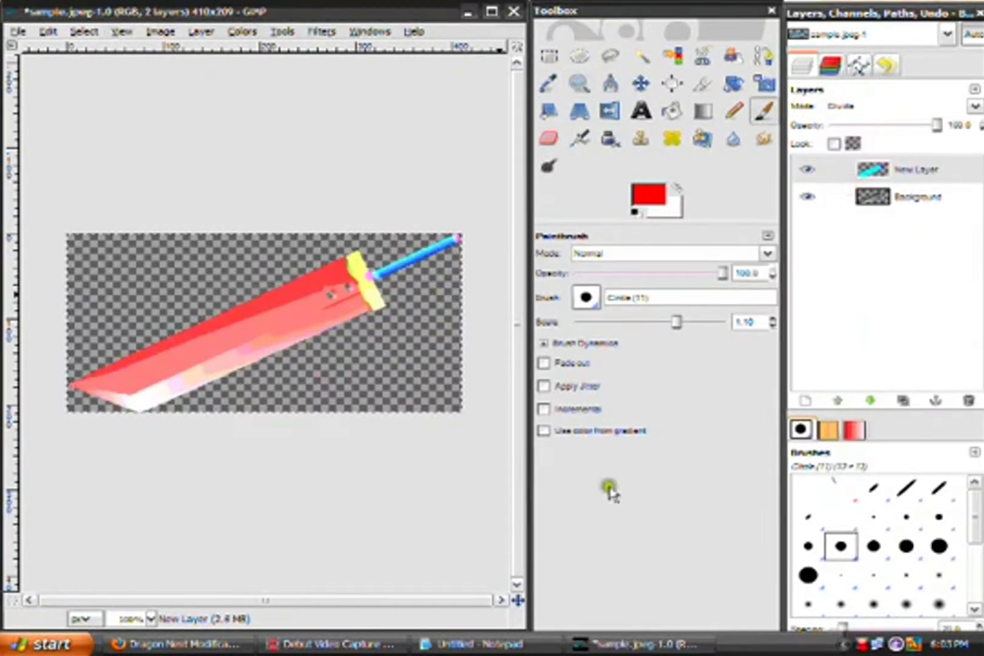
{"action": "left_click", "coordinate": [480, 644]}
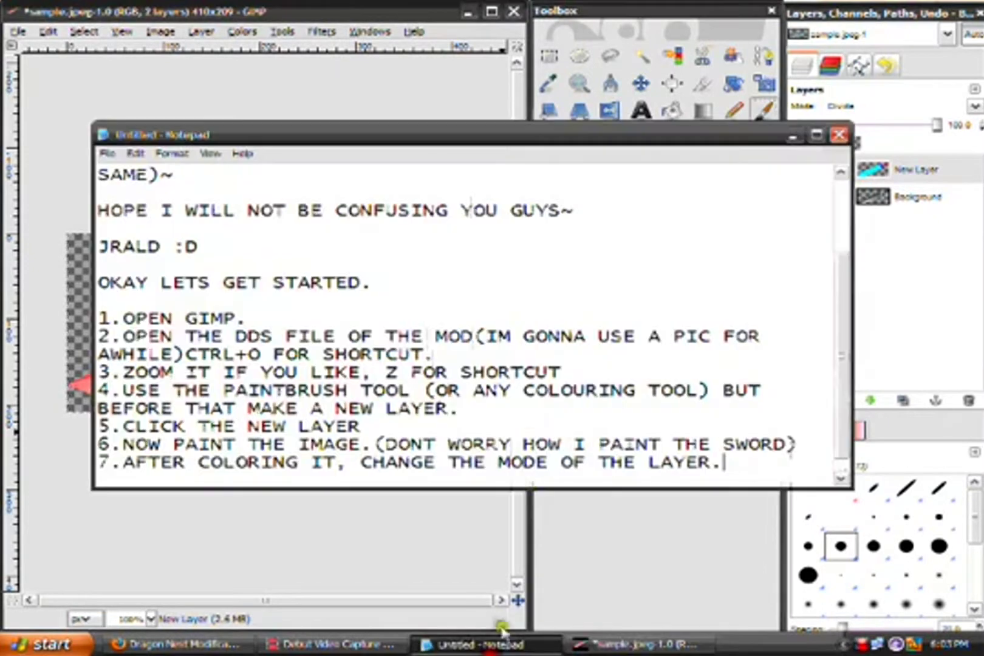
Add the line 'JUST SEE AND CHOOSE WHAT YOU LIKE' under step 7, then hide Notepad
{"action": "key", "text": "Return"}
{"action": "type", "text": "JUST SEE AND CHOOSE WHAT YOU LIKE."}
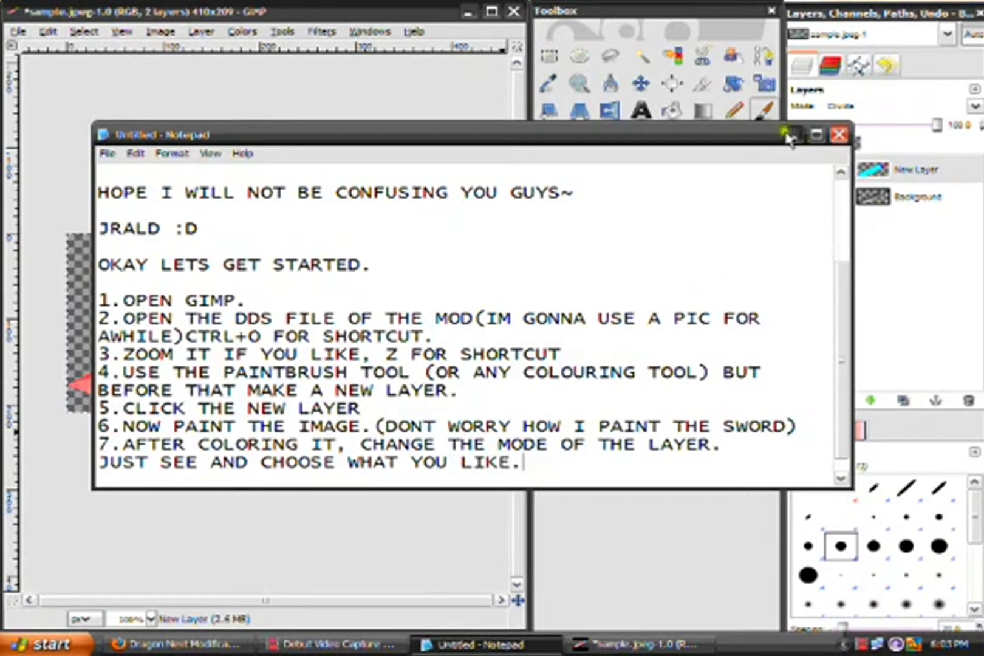
{"action": "left_click", "coordinate": [786, 135]}
Try the Screen, Overlay, Dodge, Burn, Hard light and Soft light blend modes on the painted layer
{"action": "left_click", "coordinate": [856, 107]}
{"action": "left_click", "coordinate": [857, 198]}
{"action": "left_click", "coordinate": [843, 107]}
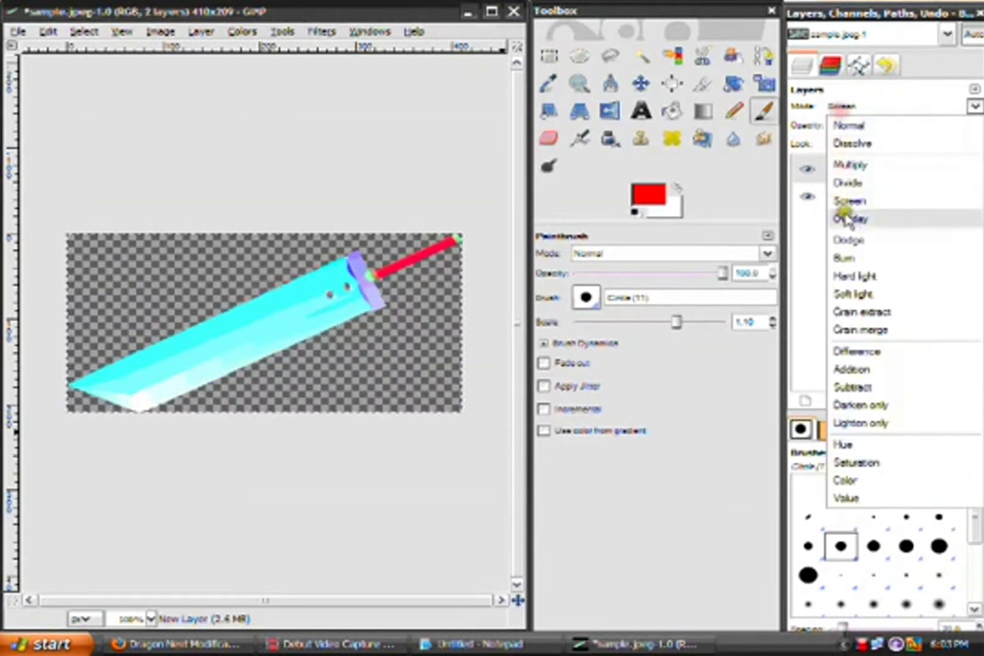
{"action": "left_click", "coordinate": [849, 219]}
{"action": "left_click", "coordinate": [845, 107]}
{"action": "left_click", "coordinate": [849, 240]}
{"action": "left_click", "coordinate": [845, 107]}
{"action": "left_click", "coordinate": [847, 259]}
{"action": "left_click", "coordinate": [841, 106]}
{"action": "left_click", "coordinate": [853, 277]}
{"action": "left_click", "coordinate": [837, 106]}
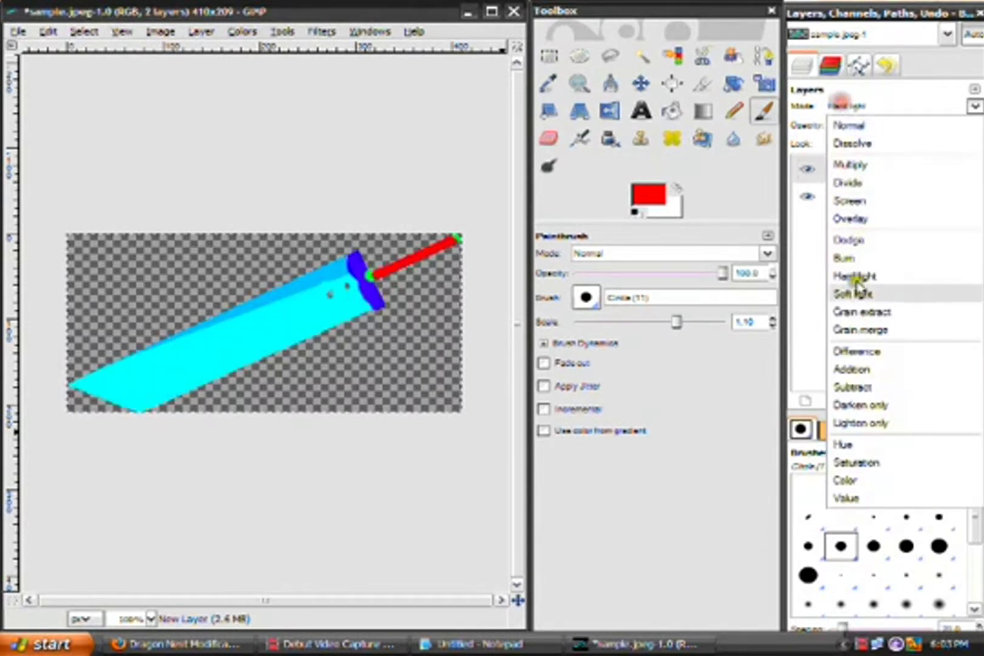
{"action": "left_click", "coordinate": [854, 294]}
Try Grain extract, Grain merge and Hue, settle on Darken only, then return to the notes
{"action": "left_click", "coordinate": [846, 107]}
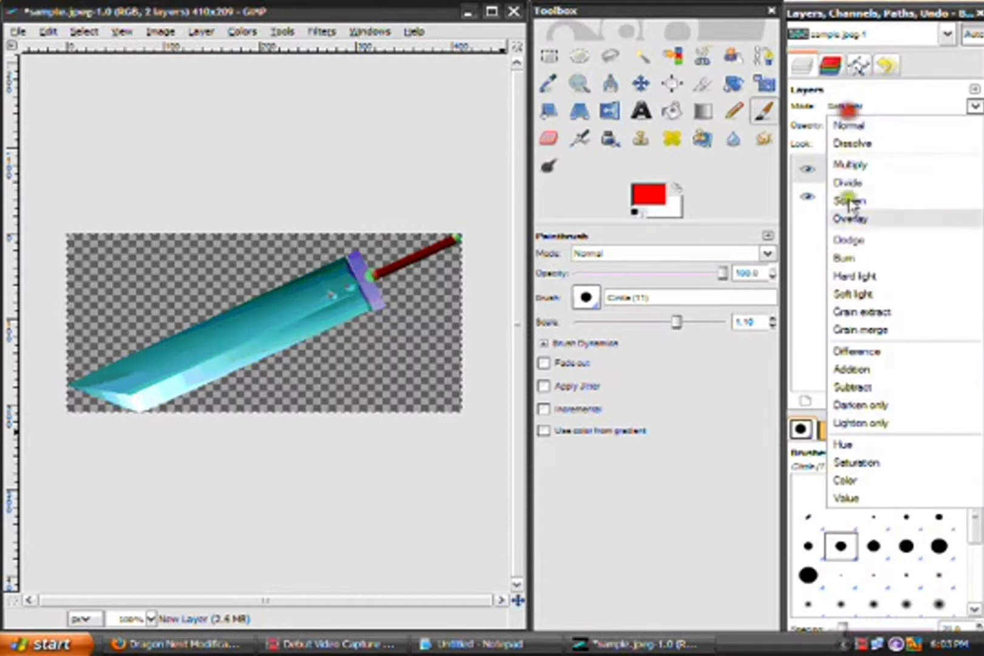
{"action": "left_click", "coordinate": [851, 311]}
{"action": "left_click", "coordinate": [847, 109]}
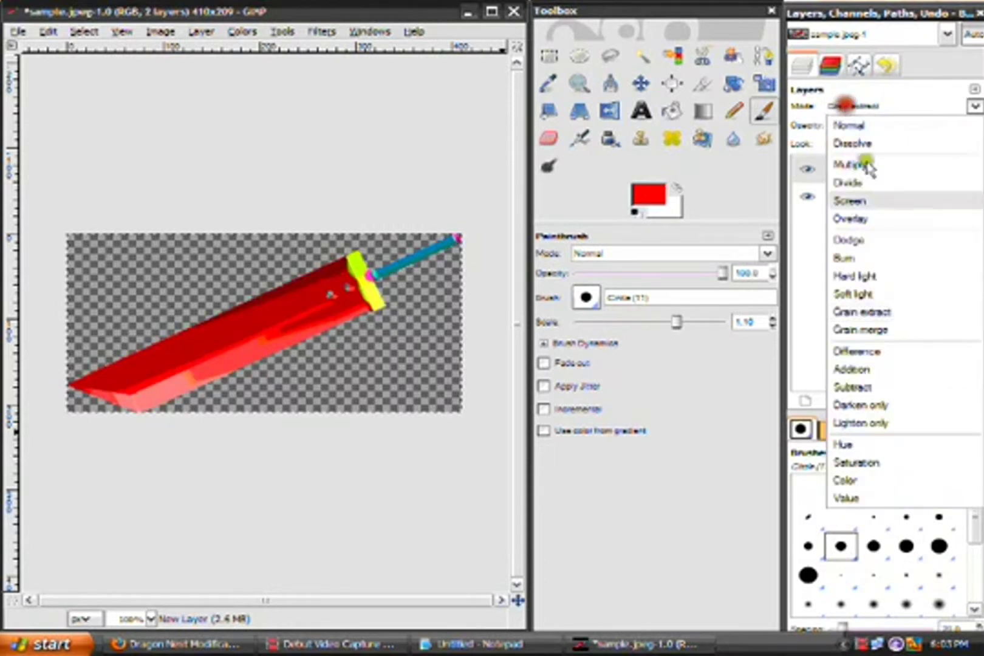
{"action": "left_click", "coordinate": [872, 330]}
{"action": "left_click", "coordinate": [869, 109]}
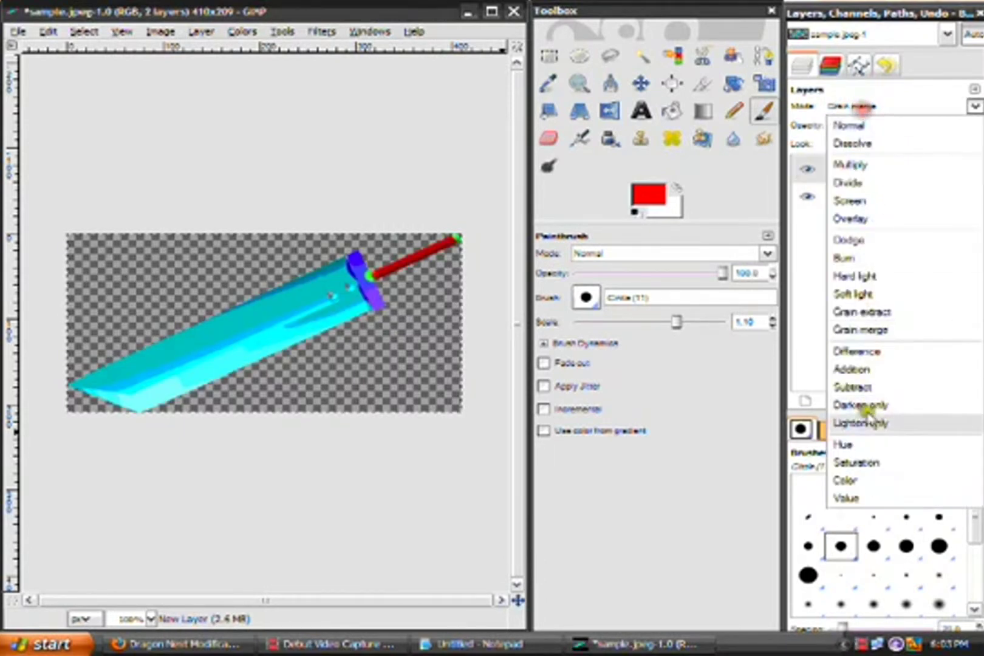
{"action": "left_click", "coordinate": [868, 442]}
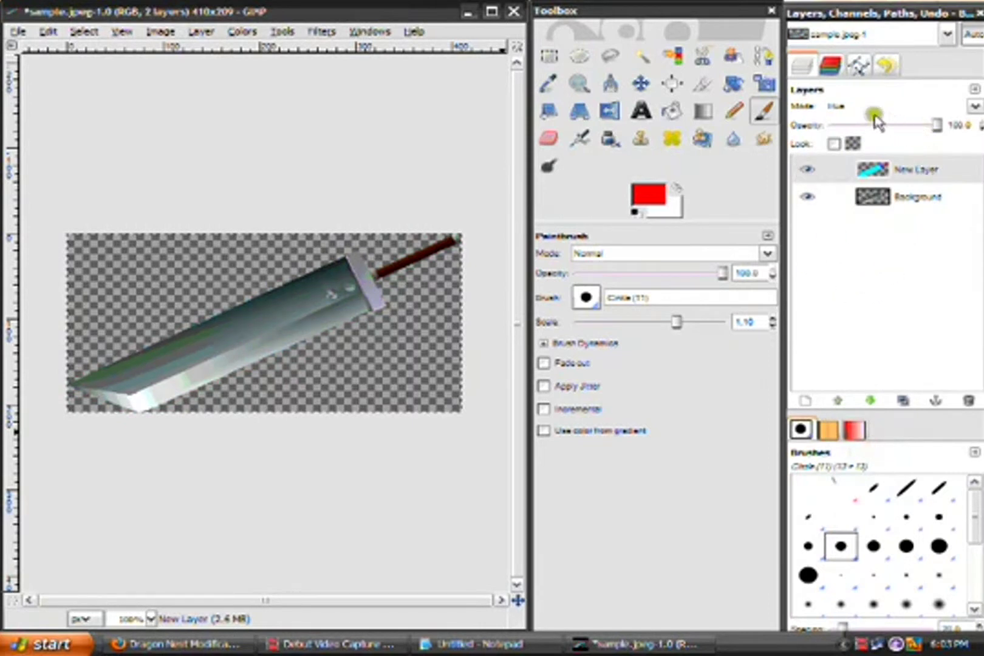
{"action": "left_click", "coordinate": [874, 108]}
{"action": "left_click", "coordinate": [902, 403]}
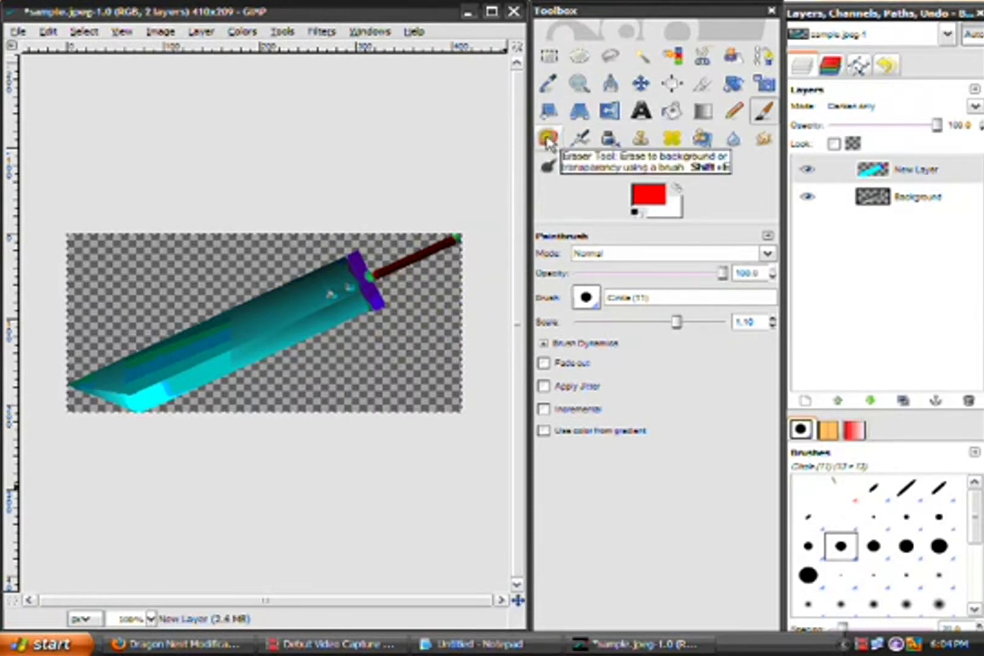
{"action": "left_click", "coordinate": [552, 141]}
{"action": "left_click", "coordinate": [474, 643]}
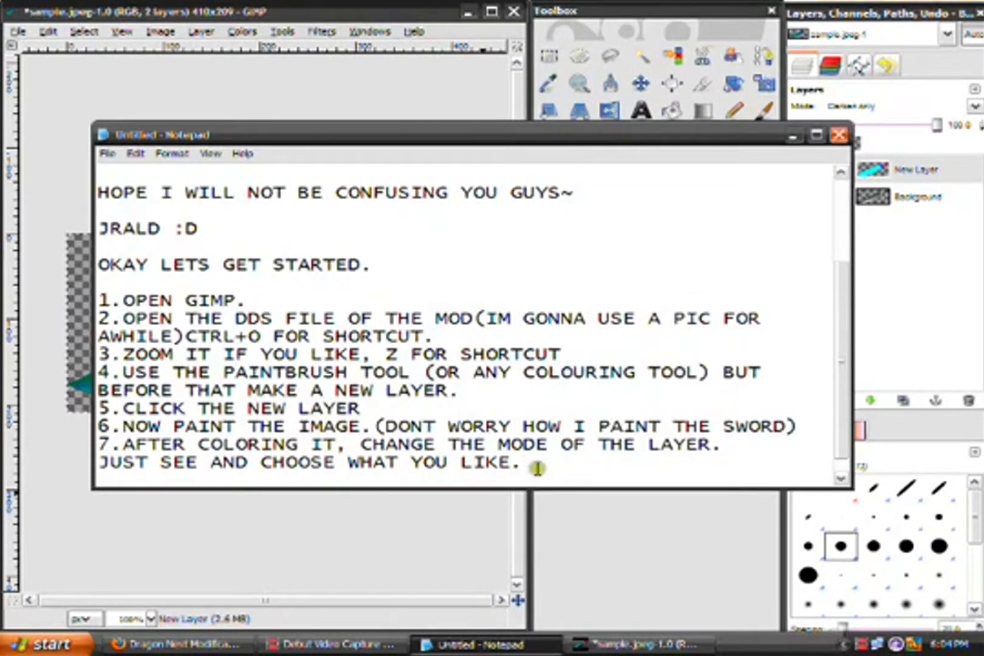
Add step 8 'YOU CAN FIX THE COLOR IF YOU WANT.', hide Notepad and zoom GIMP out
{"action": "key", "text": "Return"}
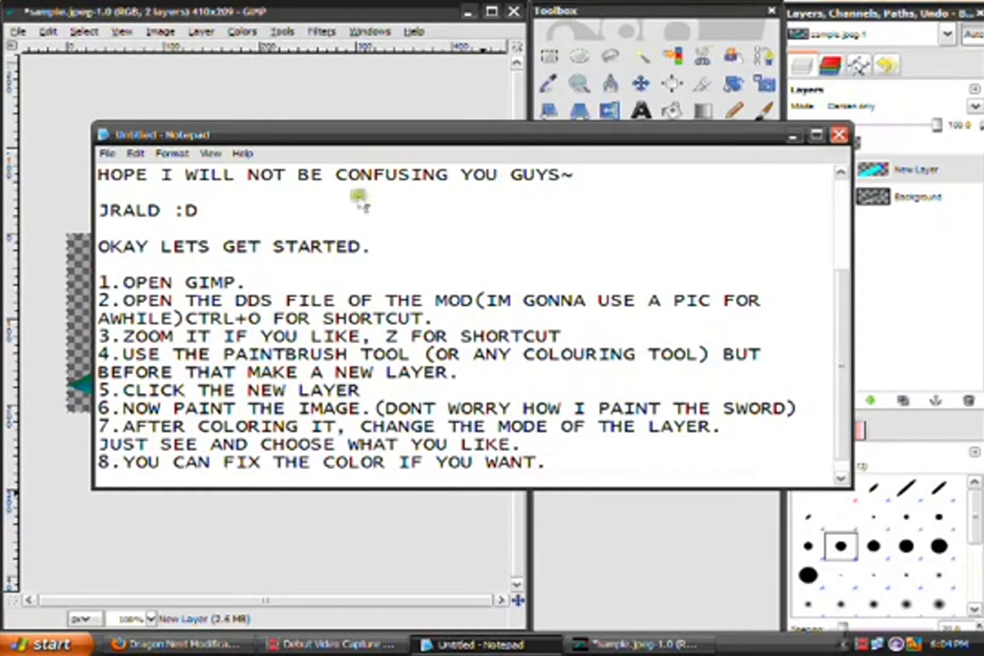
{"action": "left_click", "coordinate": [795, 134]}
{"action": "left_click", "coordinate": [579, 83]}
{"action": "left_click", "coordinate": [304, 331]}
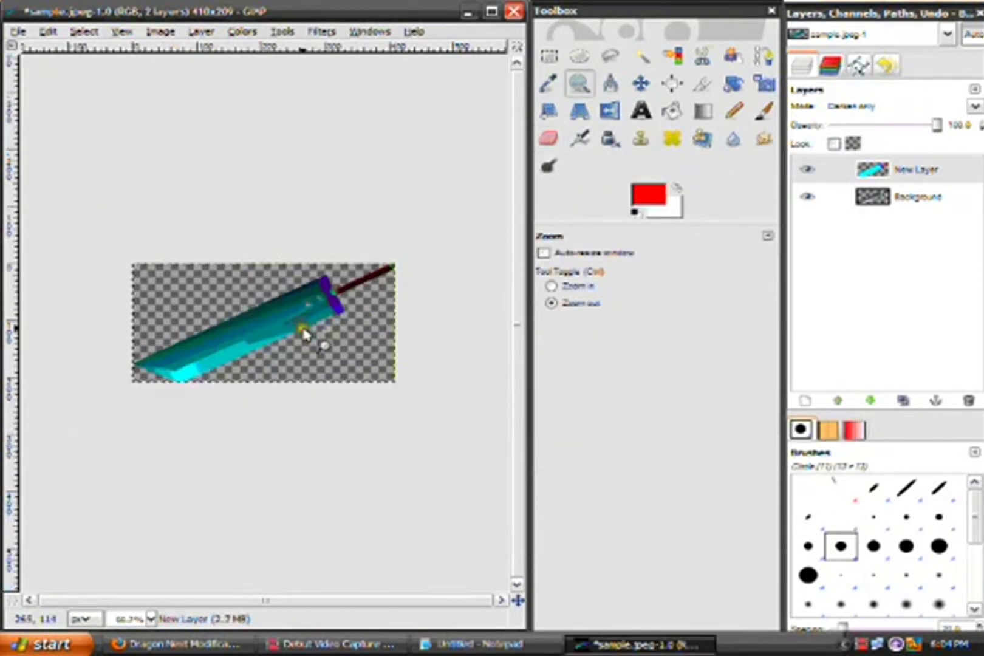
Zoom to 200% around the guard and undo a test eraser stroke on the blade
{"action": "left_click", "coordinate": [550, 286]}
{"action": "left_click", "coordinate": [296, 331]}
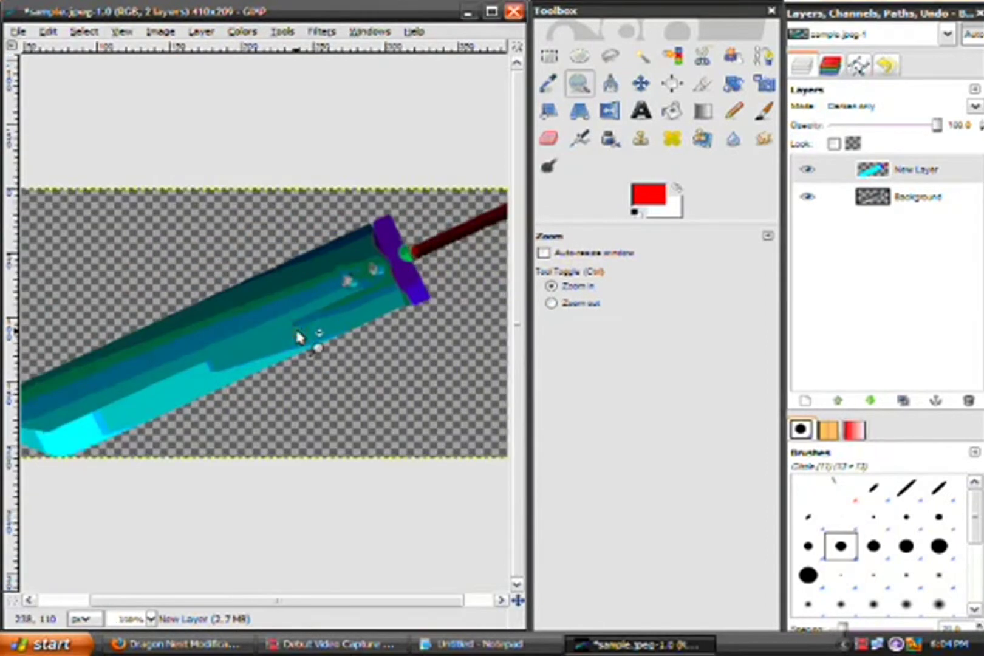
{"action": "left_click", "coordinate": [298, 337]}
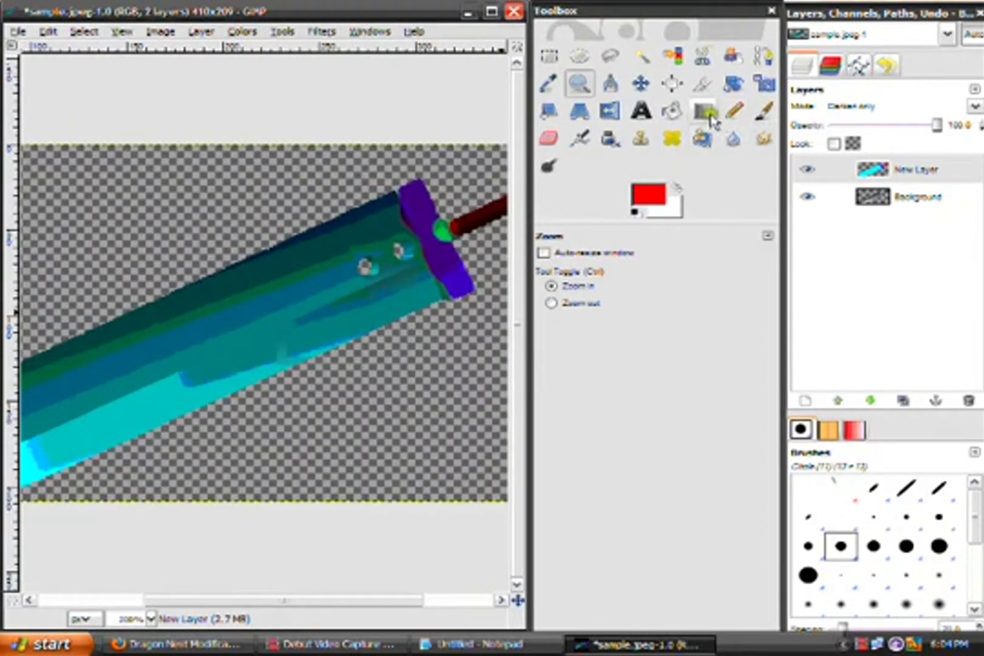
{"action": "left_click", "coordinate": [553, 141]}
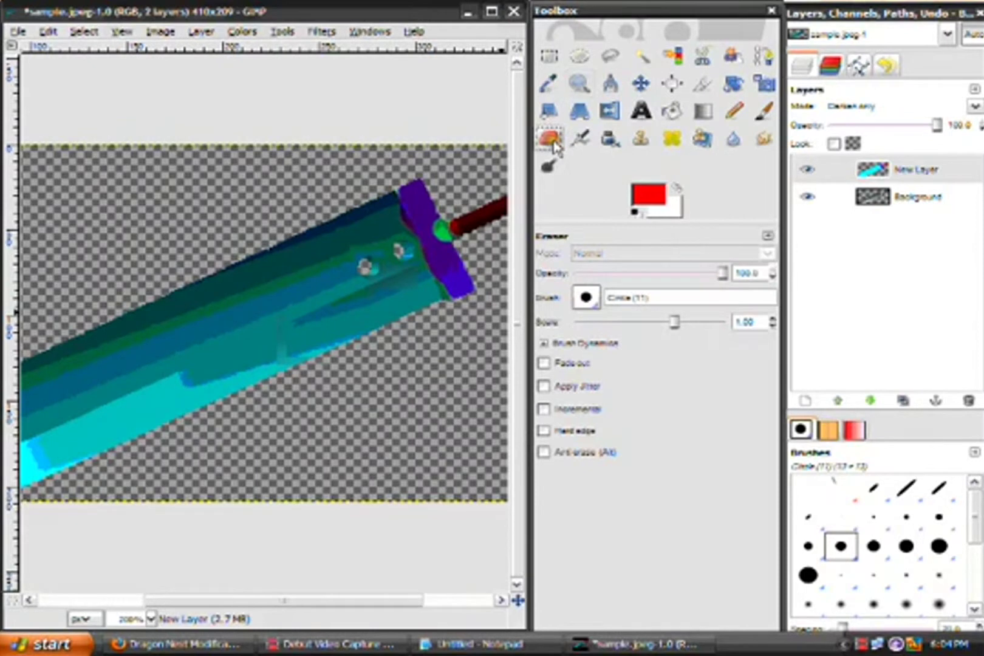
{"action": "left_click", "coordinate": [437, 295]}
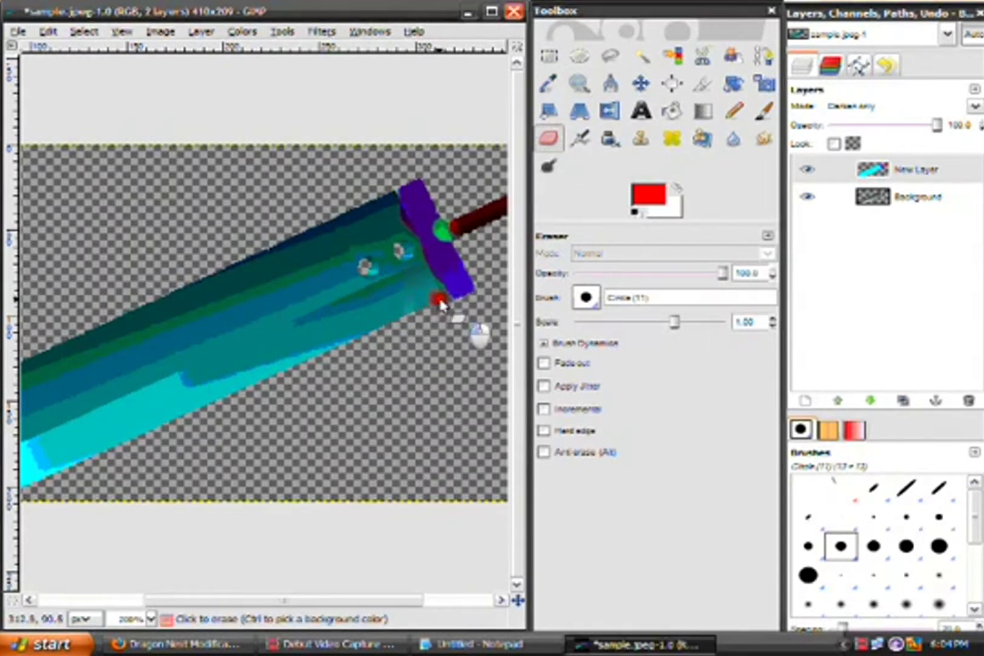
{"action": "left_click_drag", "start_coordinate": [437, 294], "coordinate": [386, 202]}
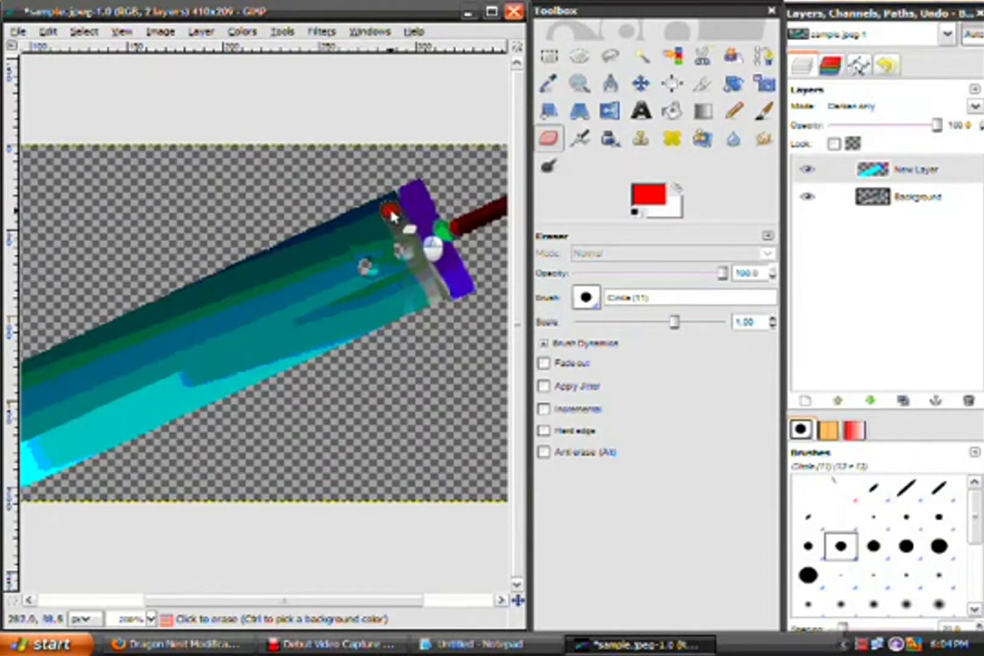
{"action": "key", "text": "ctrl+z"}
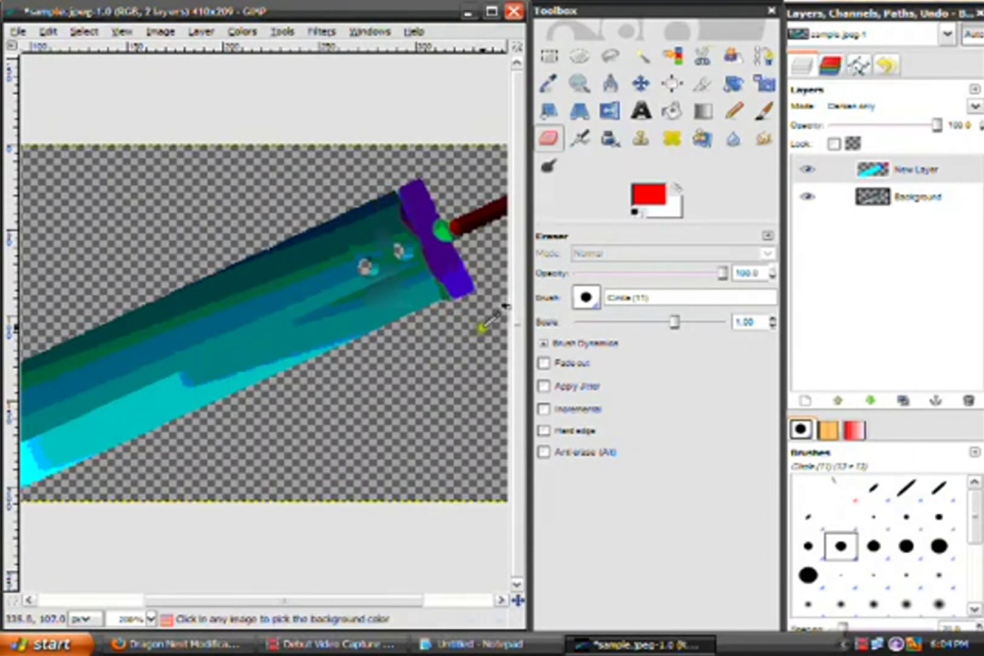
Set the painted layer to Grain merge and erase paint along the blade's end by the guard
{"action": "left_click", "coordinate": [851, 106]}
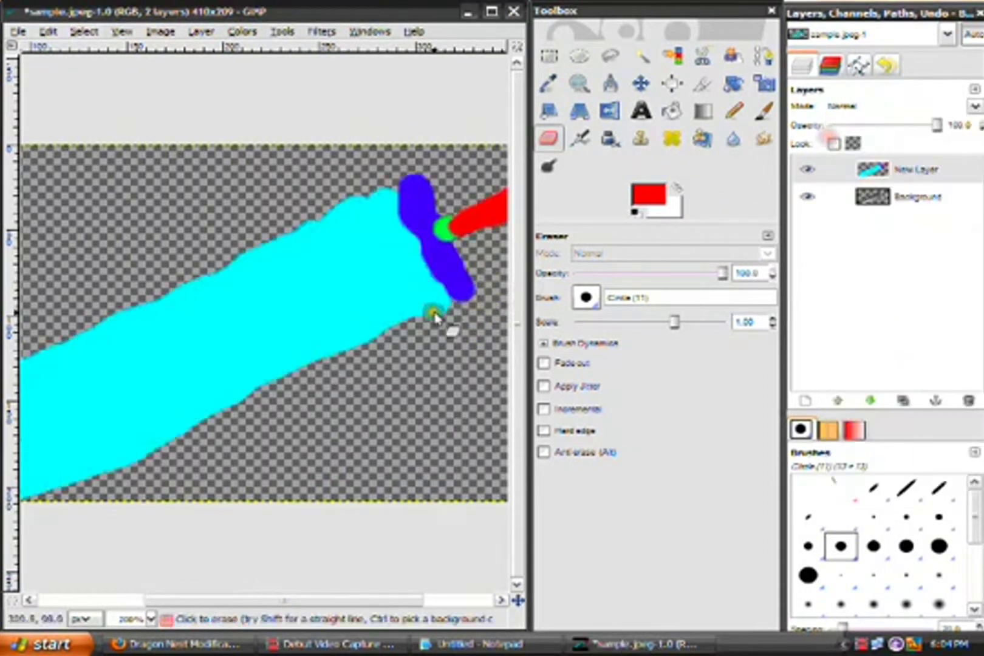
{"action": "left_click", "coordinate": [851, 106]}
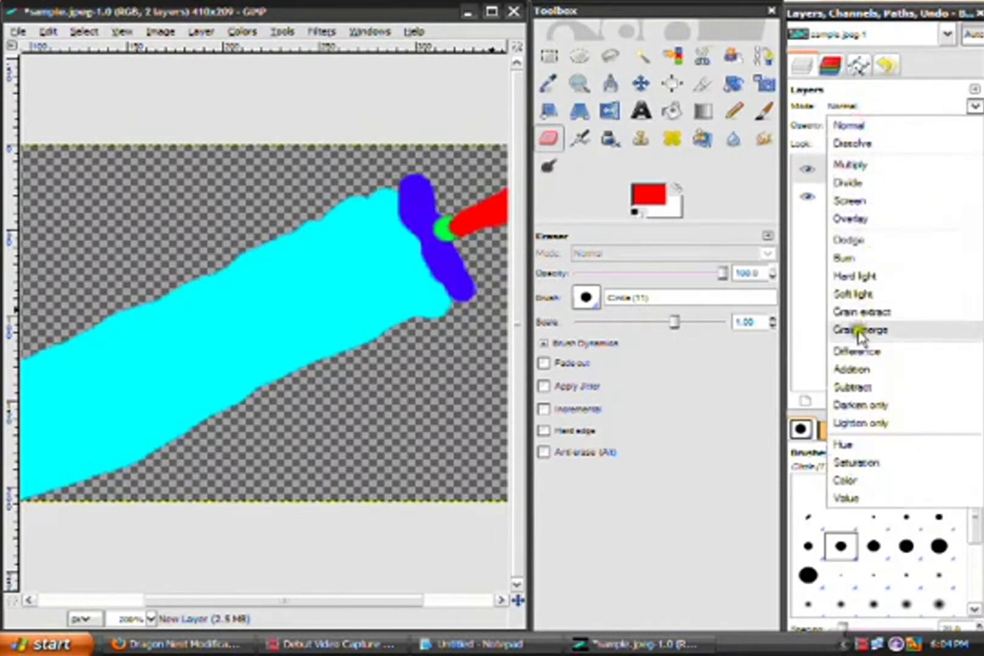
{"action": "left_click", "coordinate": [853, 326]}
{"action": "left_click_drag", "start_coordinate": [448, 309], "coordinate": [400, 231]}
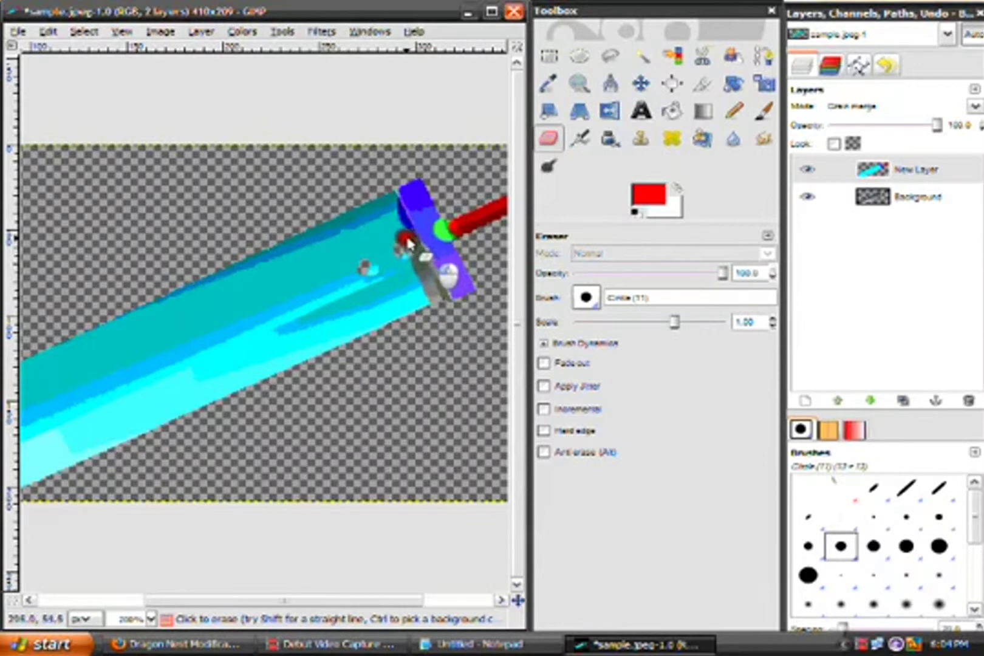
{"action": "left_click_drag", "start_coordinate": [400, 231], "coordinate": [427, 348]}
{"action": "left_click", "coordinate": [641, 201]}
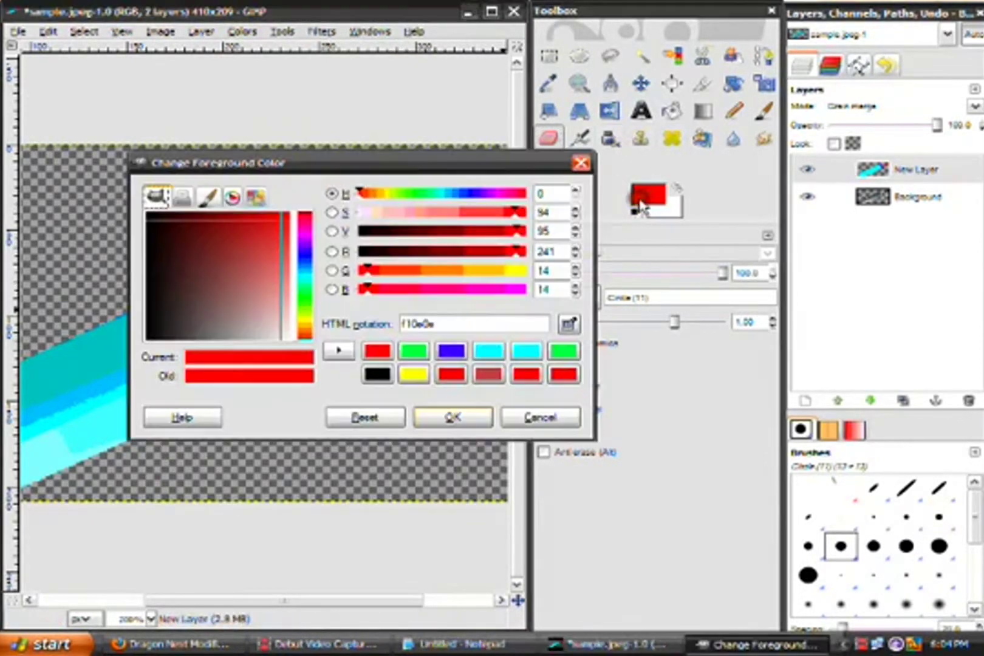
Paint the grey band beside the guard cyan with a soft brush, then zoom out
{"action": "left_click", "coordinate": [440, 353]}
{"action": "left_click", "coordinate": [489, 349]}
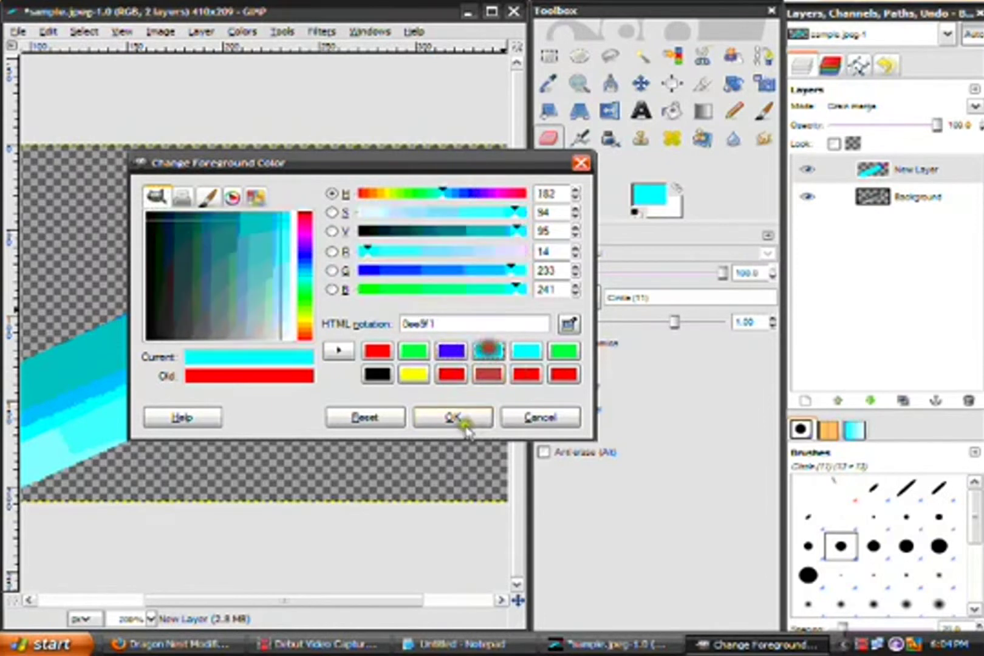
{"action": "left_click", "coordinate": [453, 418]}
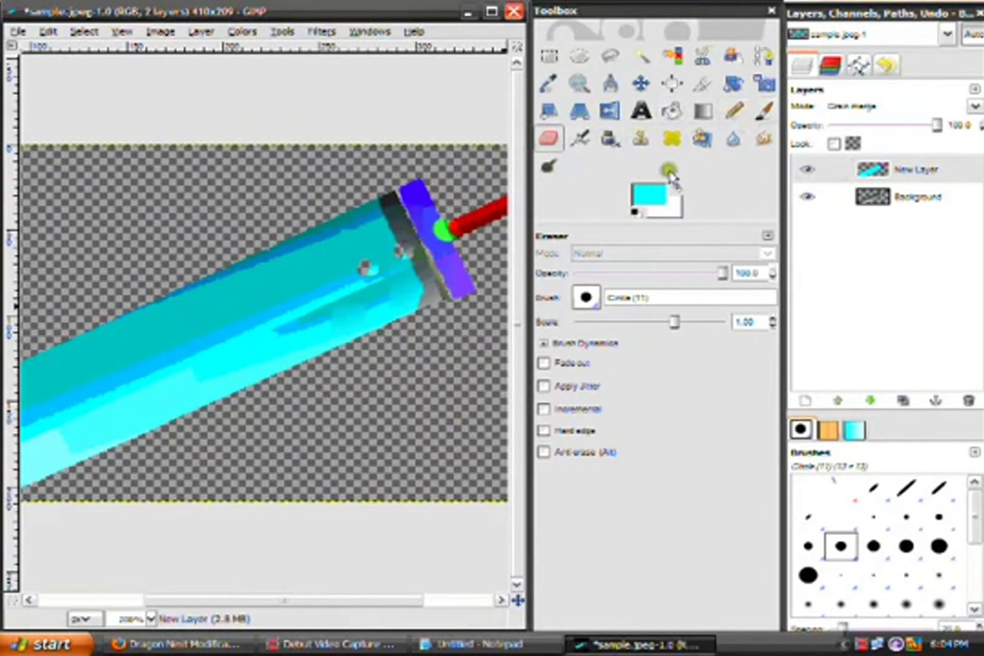
{"action": "left_click", "coordinate": [735, 111]}
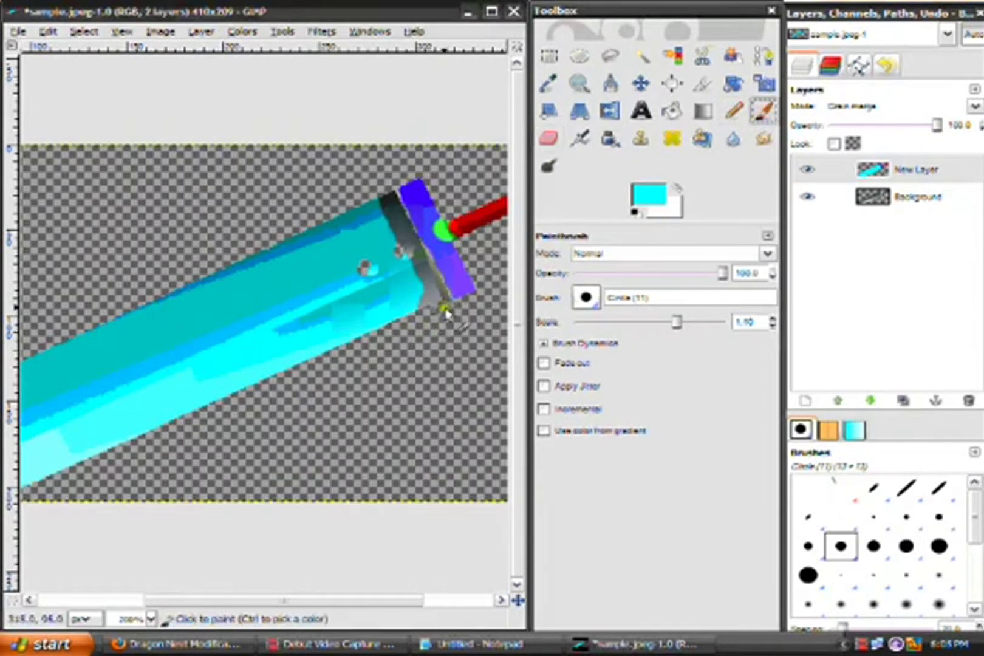
{"action": "left_click_drag", "start_coordinate": [421, 310], "coordinate": [390, 213]}
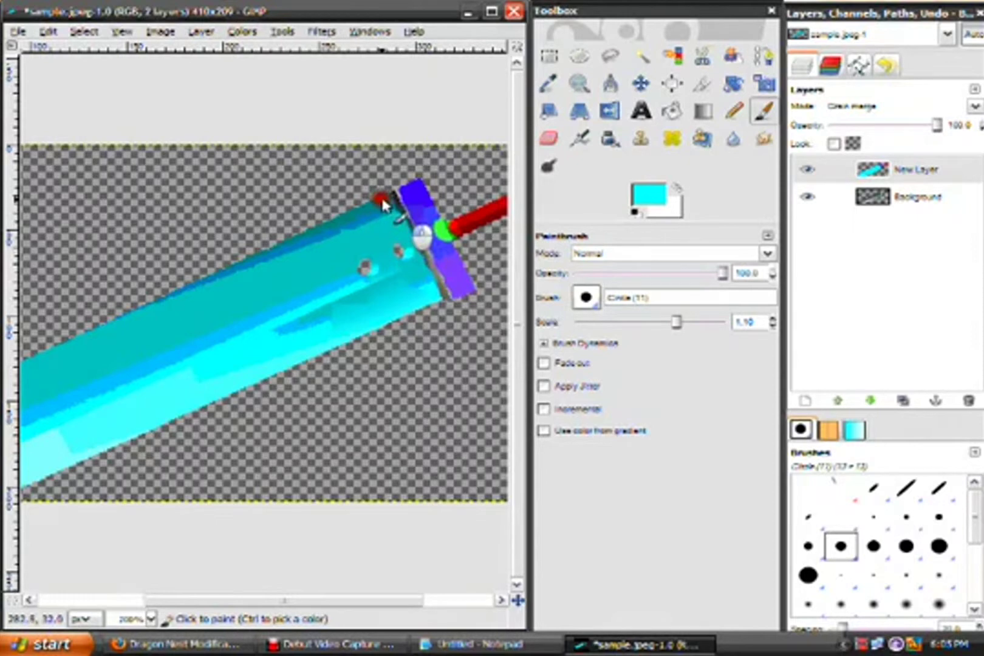
{"action": "left_click_drag", "start_coordinate": [390, 212], "coordinate": [410, 261]}
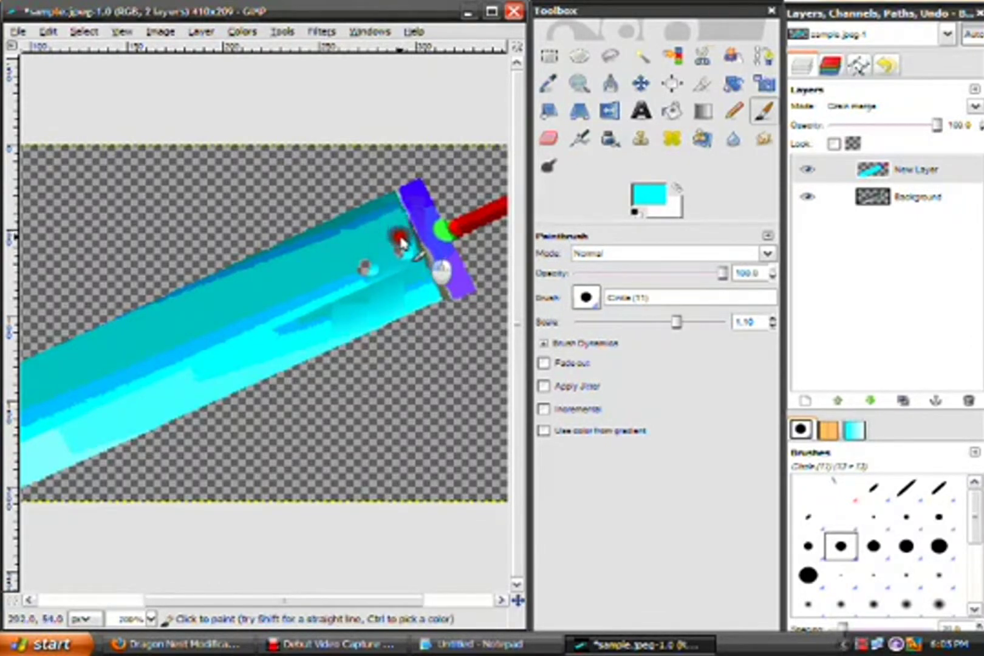
{"action": "mouse_move", "coordinate": [410, 262]}
{"action": "left_mouse_down"}
{"action": "mouse_move", "coordinate": [387, 200]}
{"action": "mouse_move", "coordinate": [425, 283]}
{"action": "left_mouse_up"}
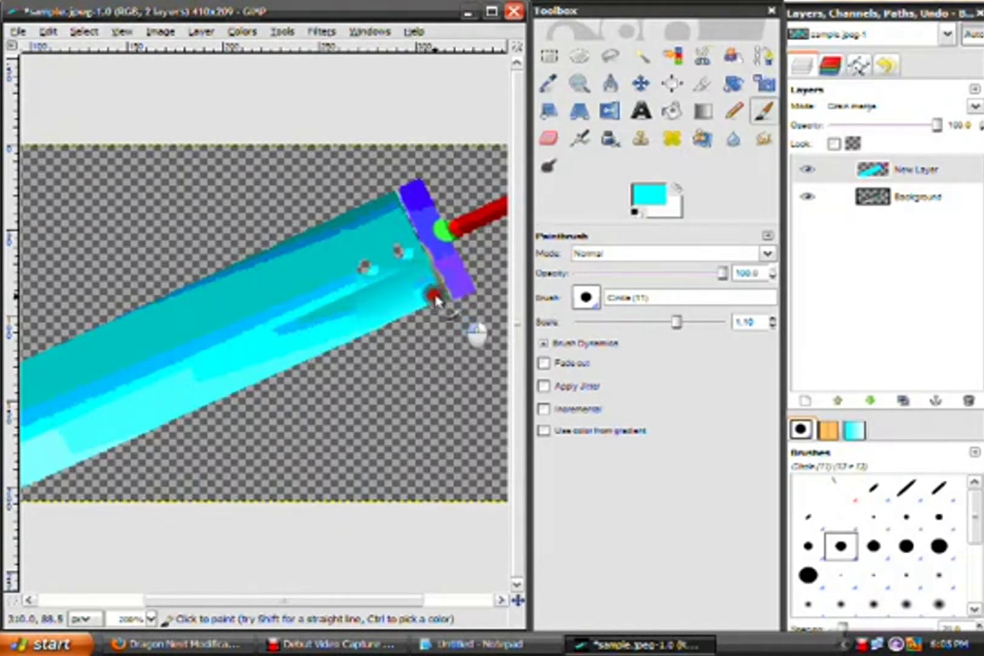
{"action": "left_click_drag", "start_coordinate": [424, 283], "coordinate": [408, 261]}
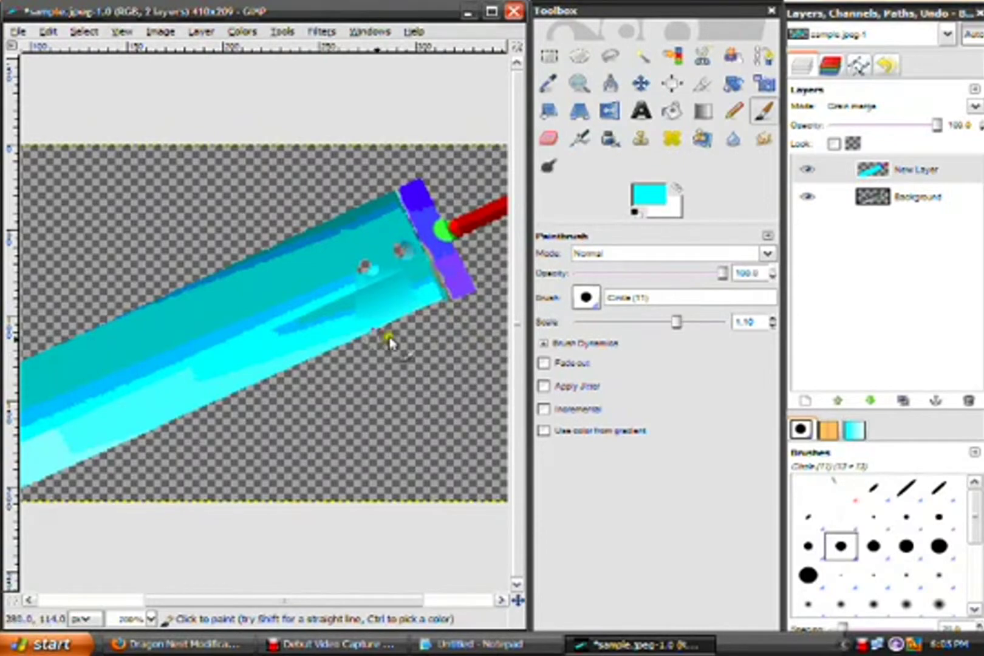
{"action": "scroll", "coordinate": [377, 310], "scroll_direction": "down", "scroll_amount": 3, "text": "ctrl"}
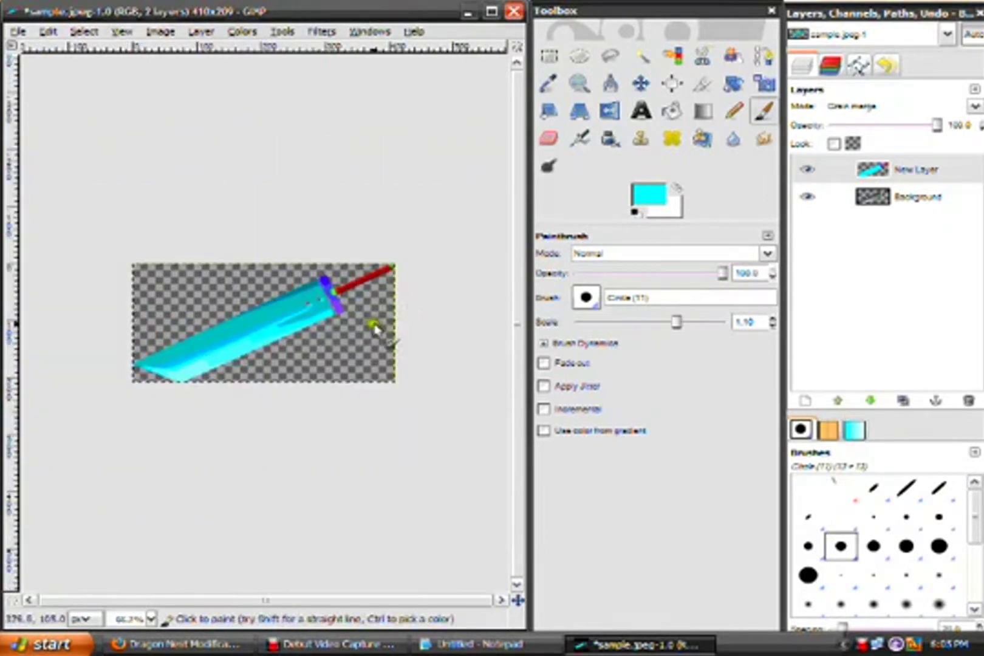
{"action": "scroll", "coordinate": [378, 329], "scroll_direction": "up", "scroll_amount": 3, "text": "ctrl"}
{"action": "scroll", "coordinate": [400, 301], "scroll_direction": "down", "scroll_amount": 1, "text": "ctrl"}
{"action": "scroll", "coordinate": [431, 302], "scroll_direction": "down", "scroll_amount": 1, "text": "ctrl"}
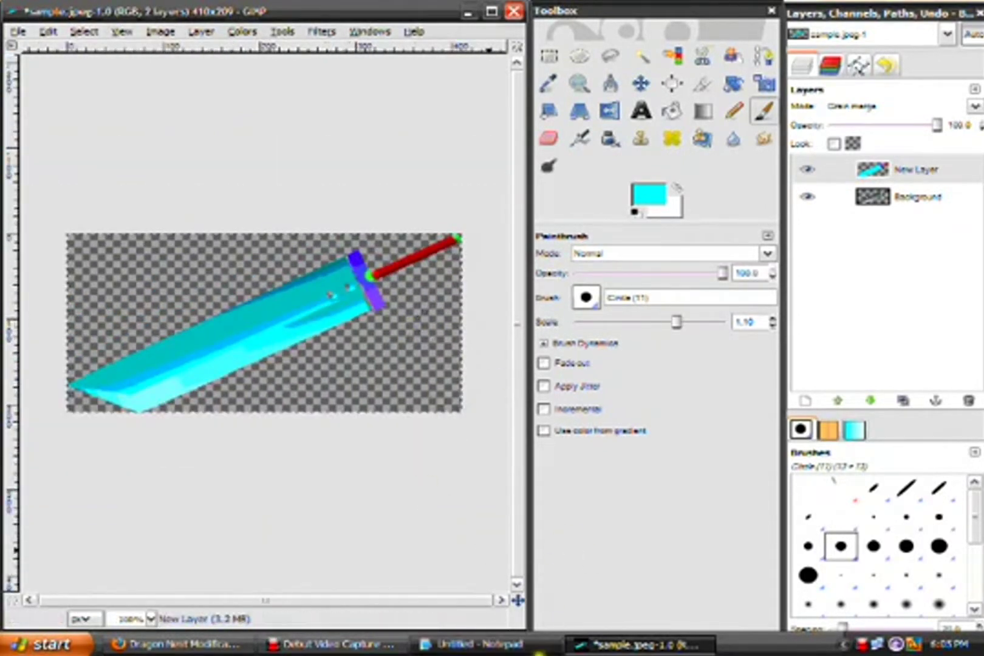
Add a closing 'THANK YOU FOR WATCHING' line below step 8, then click into the cleared note
{"action": "left_click", "coordinate": [530, 647]}
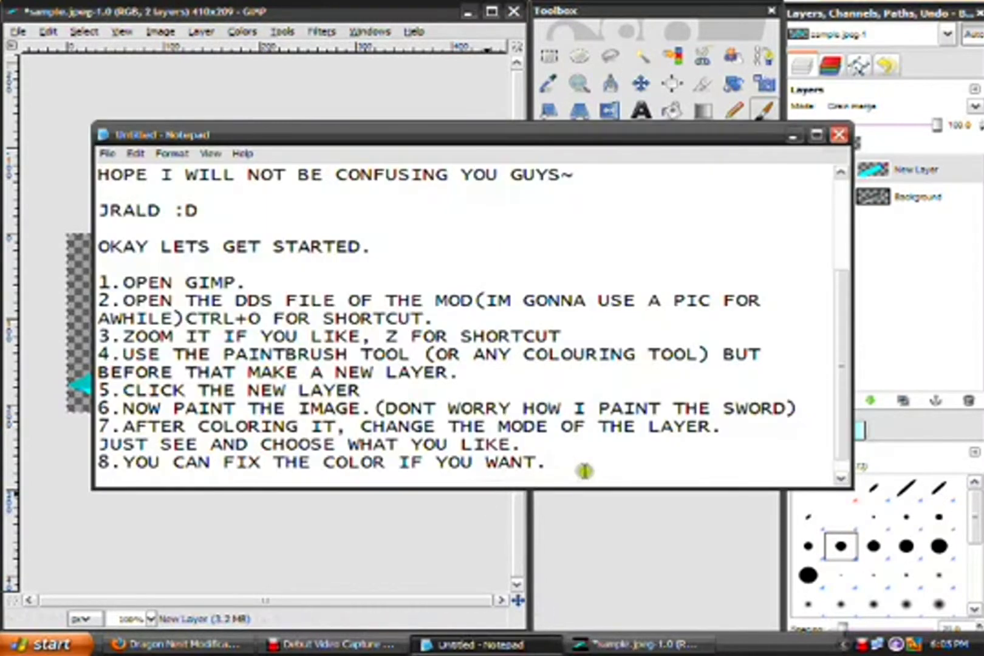
{"action": "key", "text": "Return"}
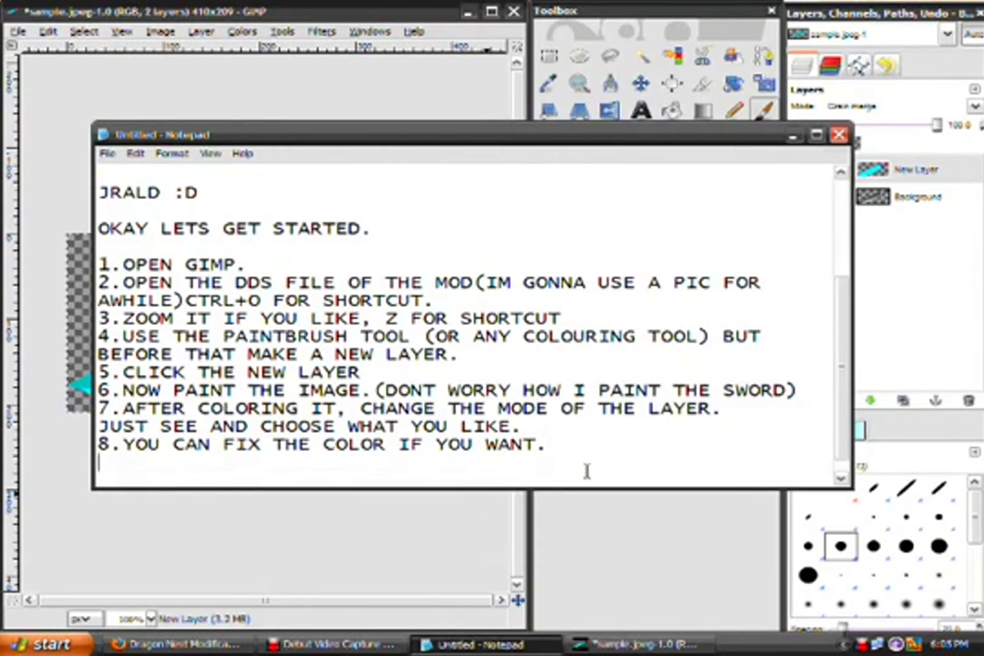
{"action": "key", "text": "Return"}
{"action": "type", "text": "THATS ALL, T"}
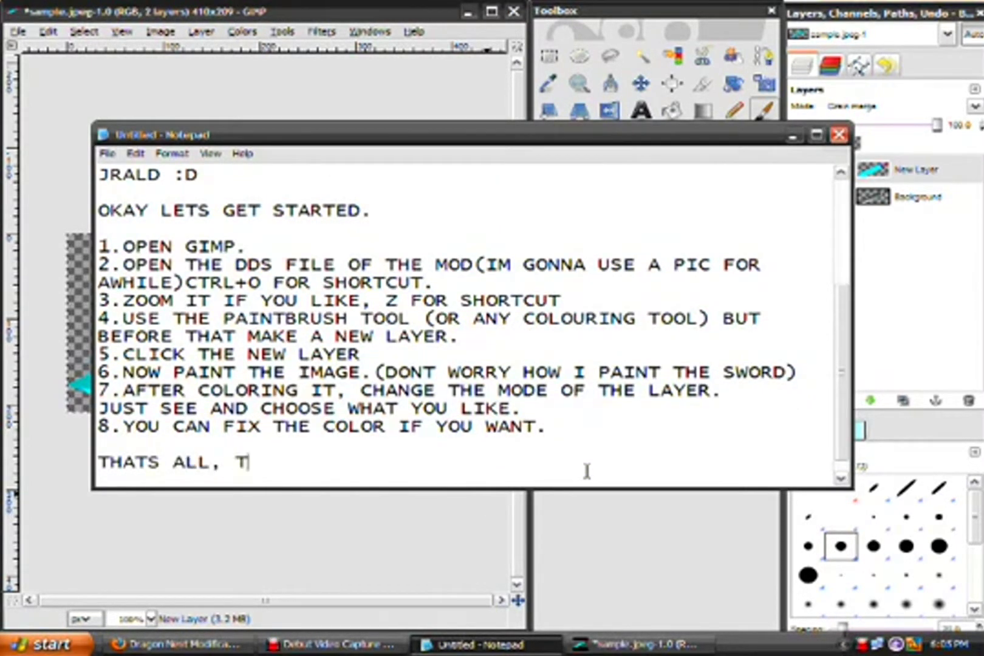
{"action": "type", "text": "HANK YOU FOR WATCH"}
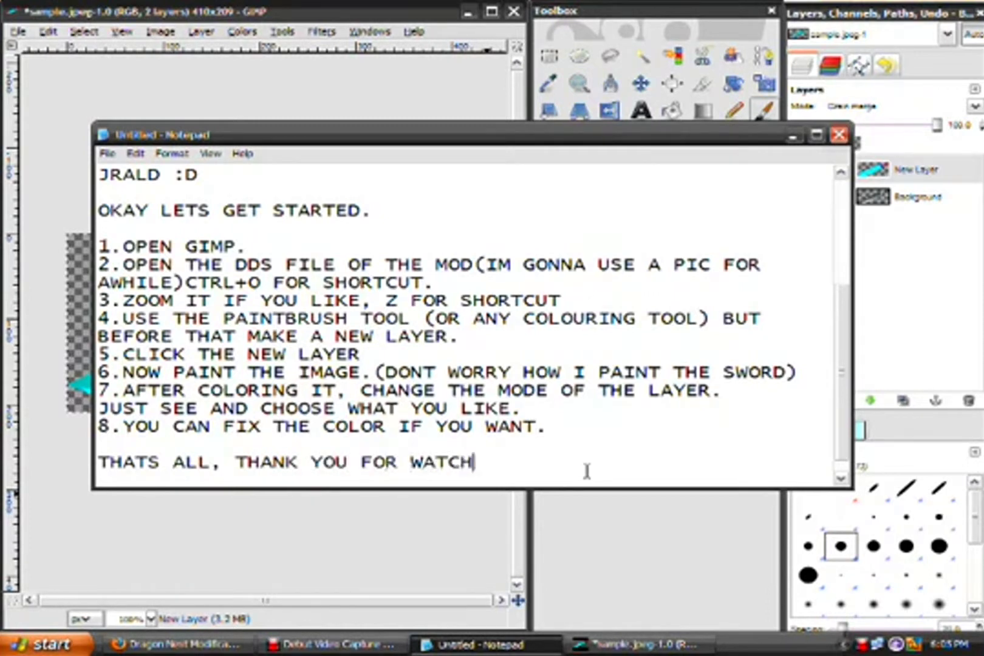
{"action": "type", "text": "ING :P"}
{"action": "left_click", "coordinate": [633, 461]}
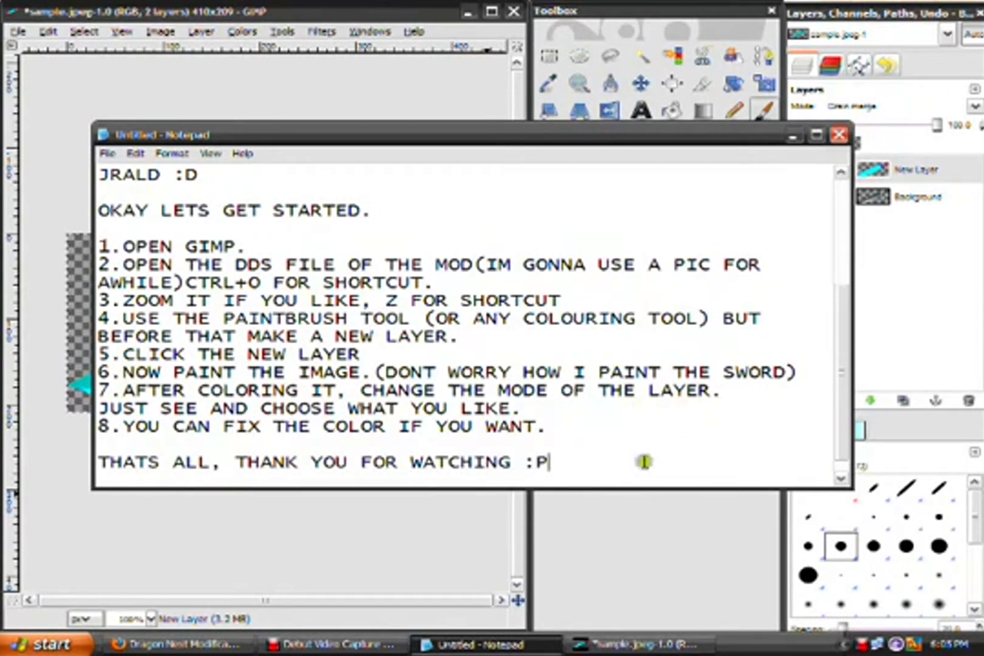
{"action": "left_click", "coordinate": [331, 644]}
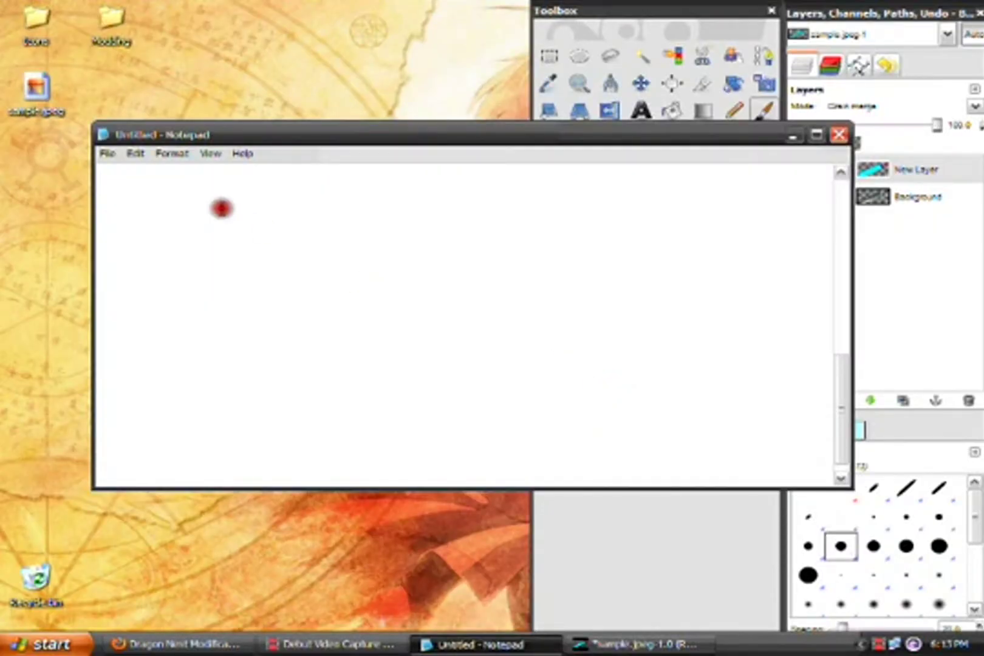
{"action": "left_click", "coordinate": [221, 209]}
Type a greeting and 'LETS GET STARTED!!' into the fresh note
{"action": "type", "text": "HELL"}
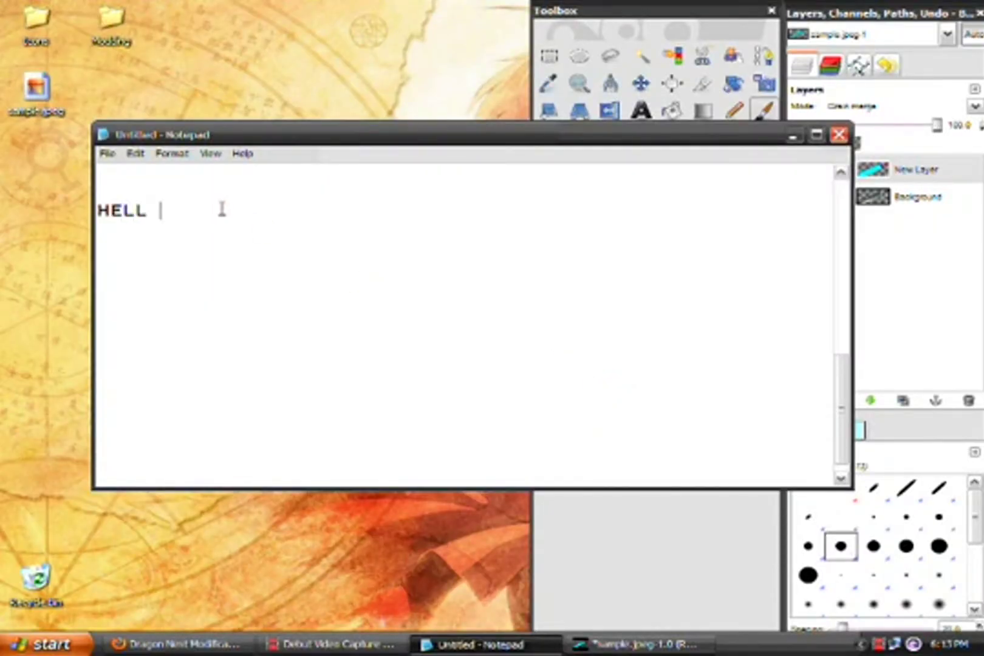
{"action": "key", "text": "BackSpace"}
{"action": "key", "text": "BackSpace"}
{"action": "key", "text": "BackSpace"}
{"action": "type", "text": "AGAIN!"}
{"action": "key", "text": "Return"}
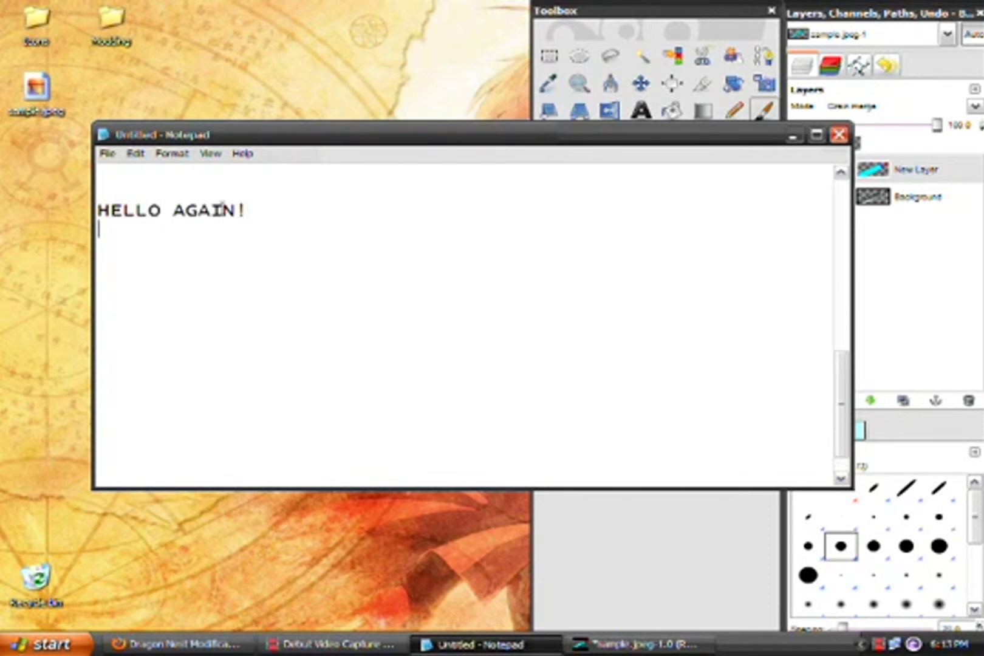
{"action": "type", "text": "T"}
{"action": "type", "text": " THE "}
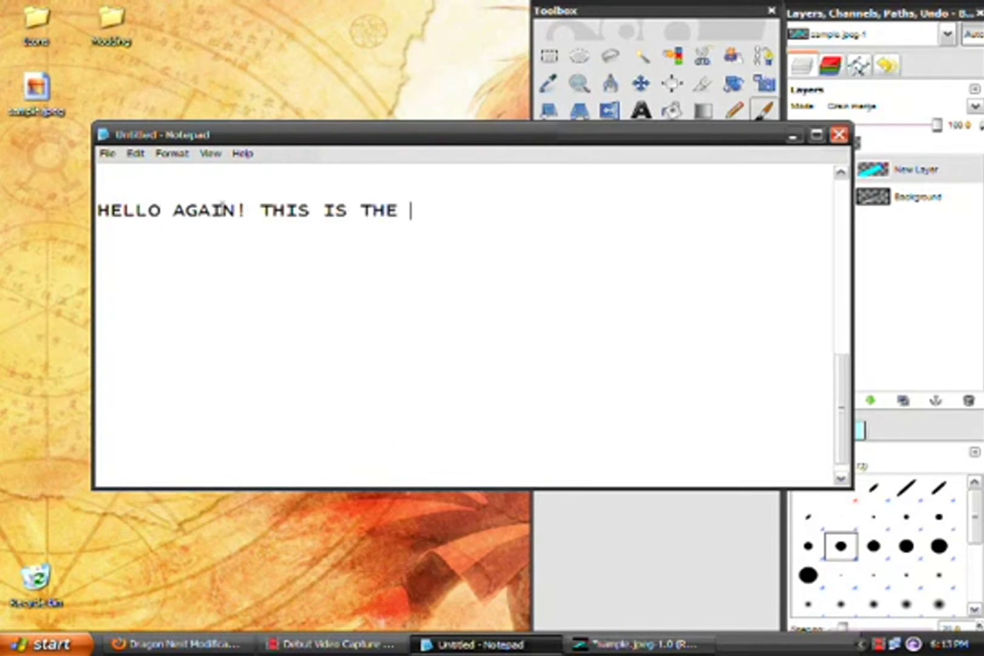
{"action": "type", "text": "SEXO"}
{"action": "type", "text": "ND STE"}
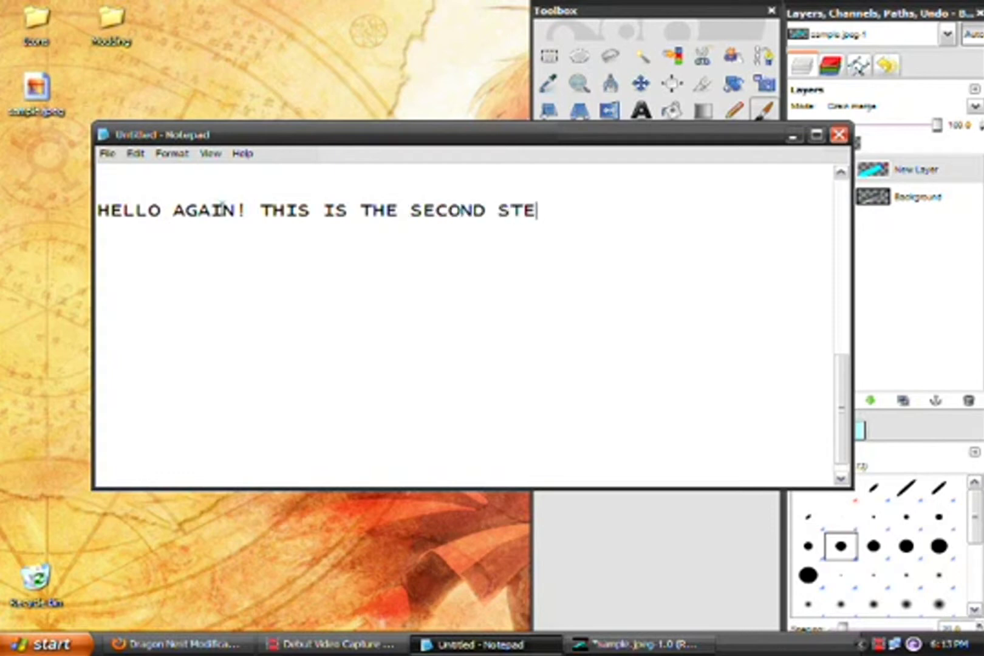
{"action": "type", "text": ":P"}
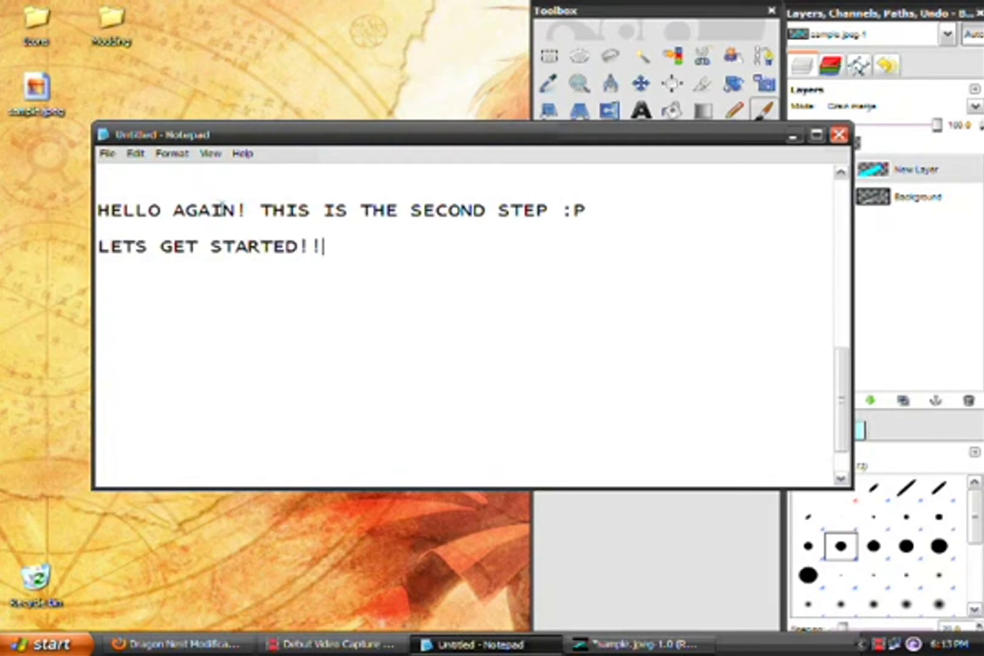
{"action": "left_click", "coordinate": [792, 136]}
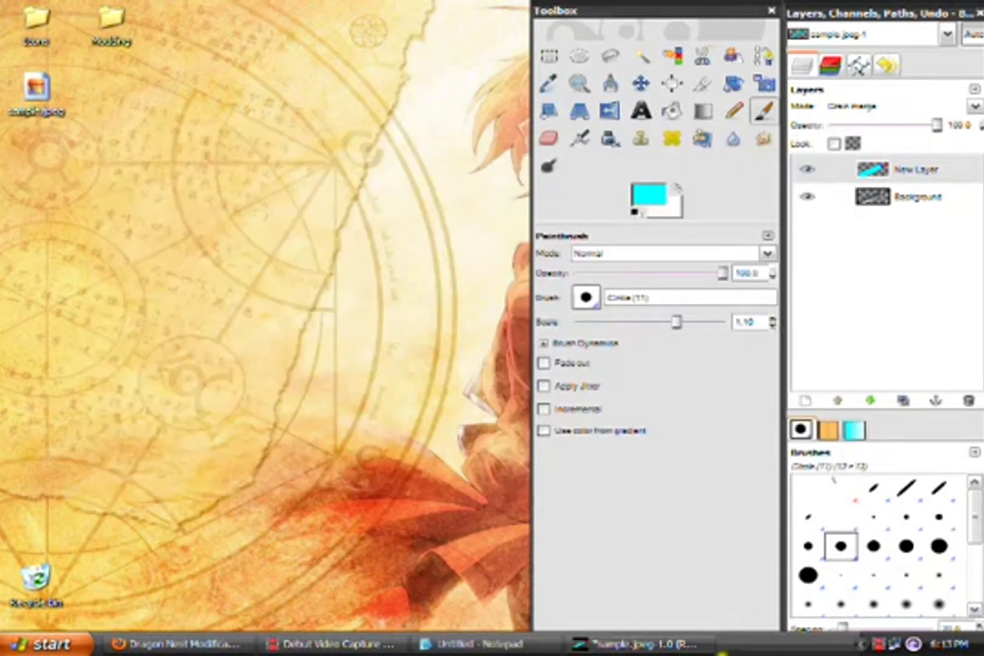
{"action": "left_click", "coordinate": [635, 644]}
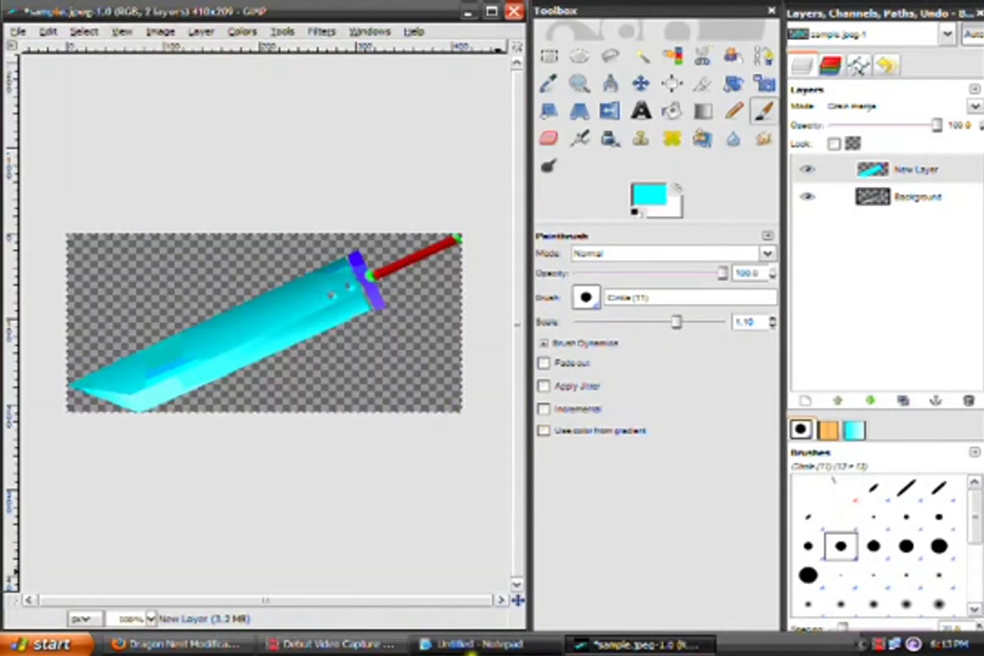
{"action": "left_click", "coordinate": [474, 645]}
Add the line '1.AFTER COLORING, MERGE THE IMAGE.' and hide Notepad
{"action": "key", "text": "Return"}
{"action": "key", "text": "Return"}
{"action": "type", "text": "A"}
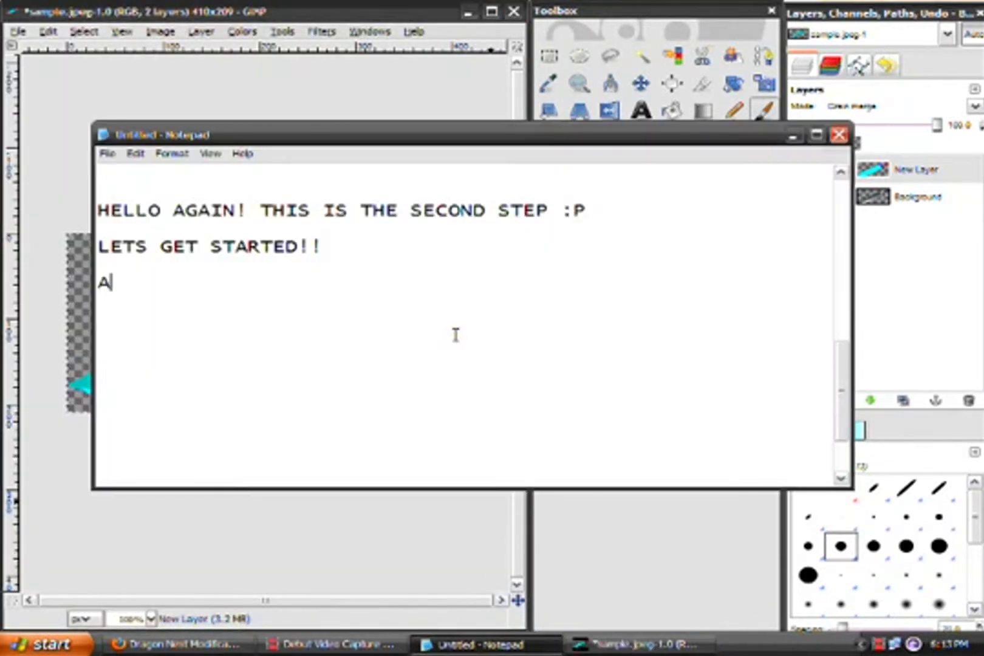
{"action": "type", "text": "FTER"}
{"action": "key", "text": "BackSpace"}
{"action": "key", "text": "BackSpace"}
{"action": "type", "text": "FTE"}
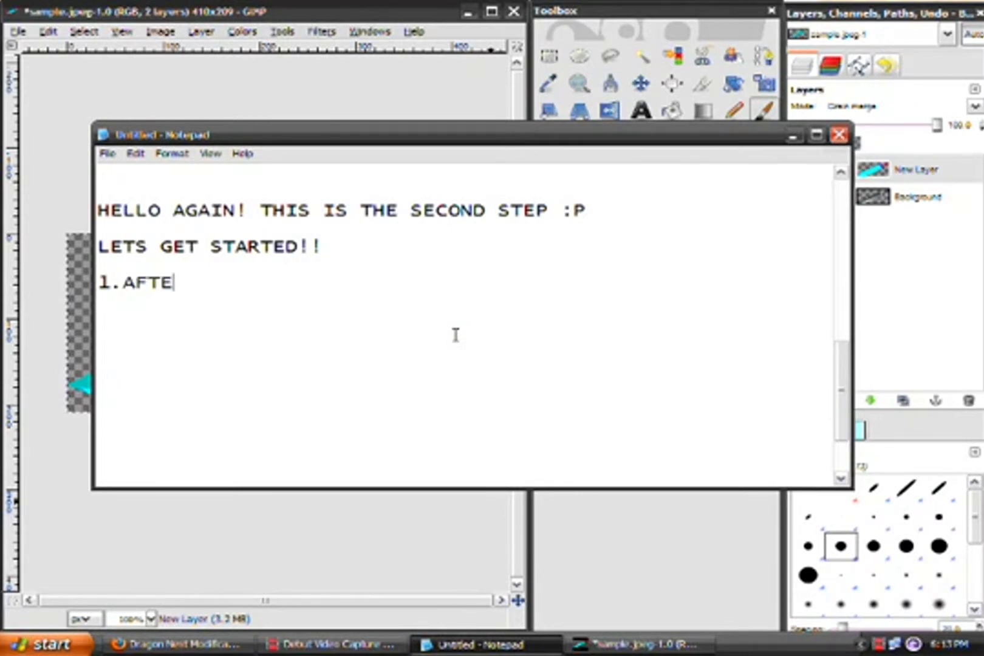
{"action": "type", "text": "R COLORING,"}
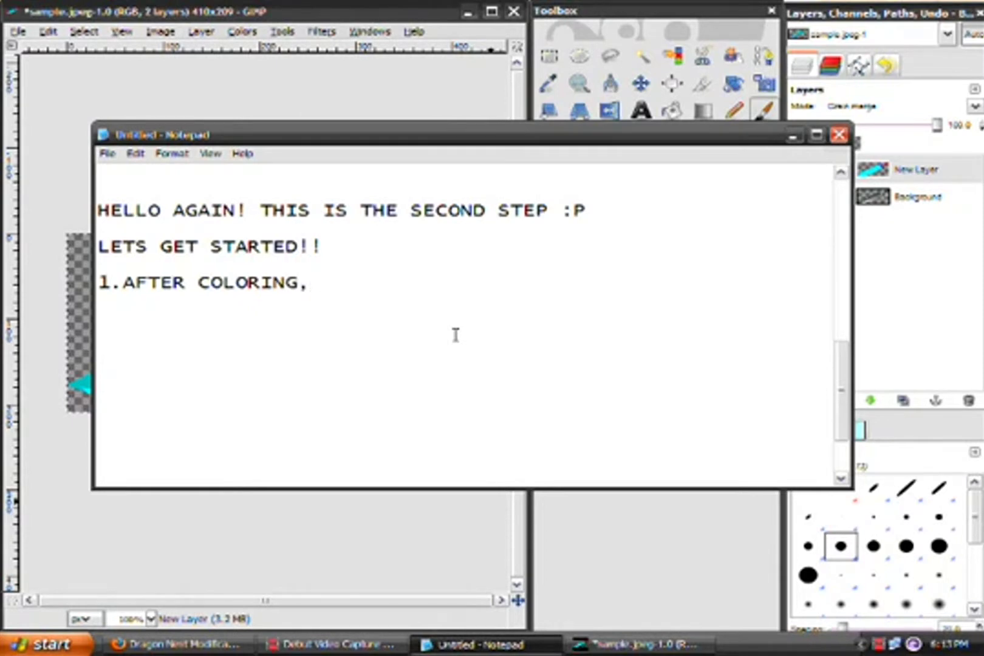
{"action": "type", "text": " MERGE "}
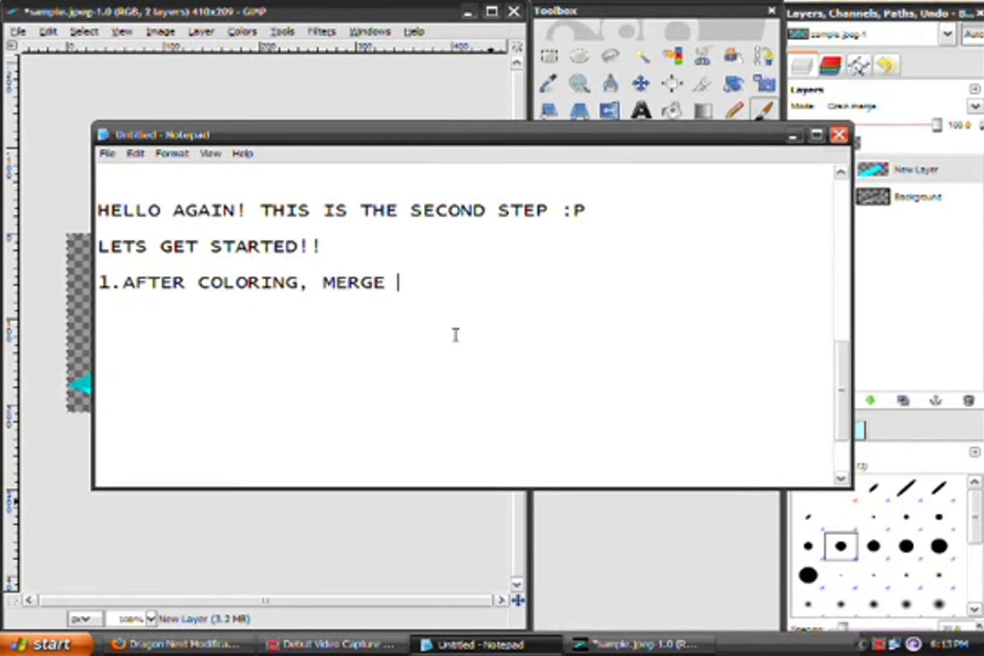
{"action": "type", "text": "THE IMAGE."}
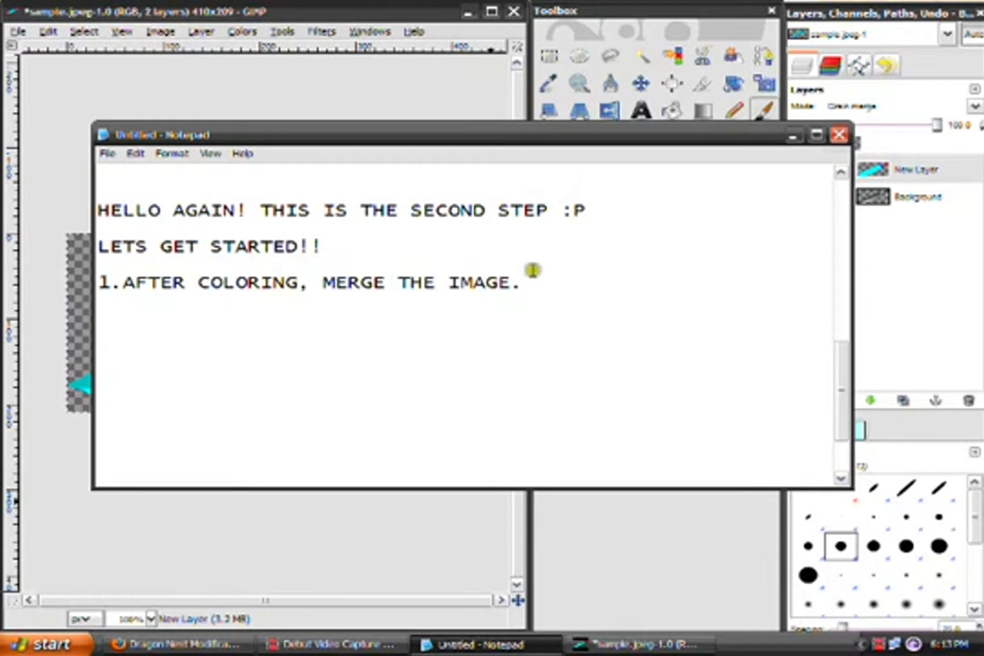
{"action": "left_click", "coordinate": [792, 136]}
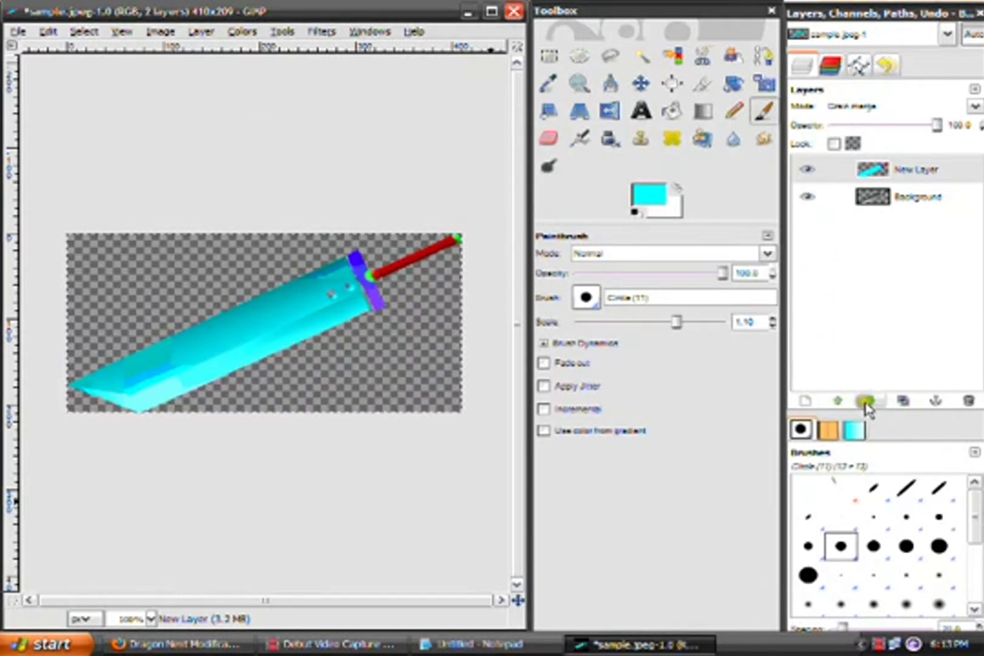
Check the new layer's right-click options, dismiss them, and add a period to the notes
{"action": "right_click", "coordinate": [885, 184]}
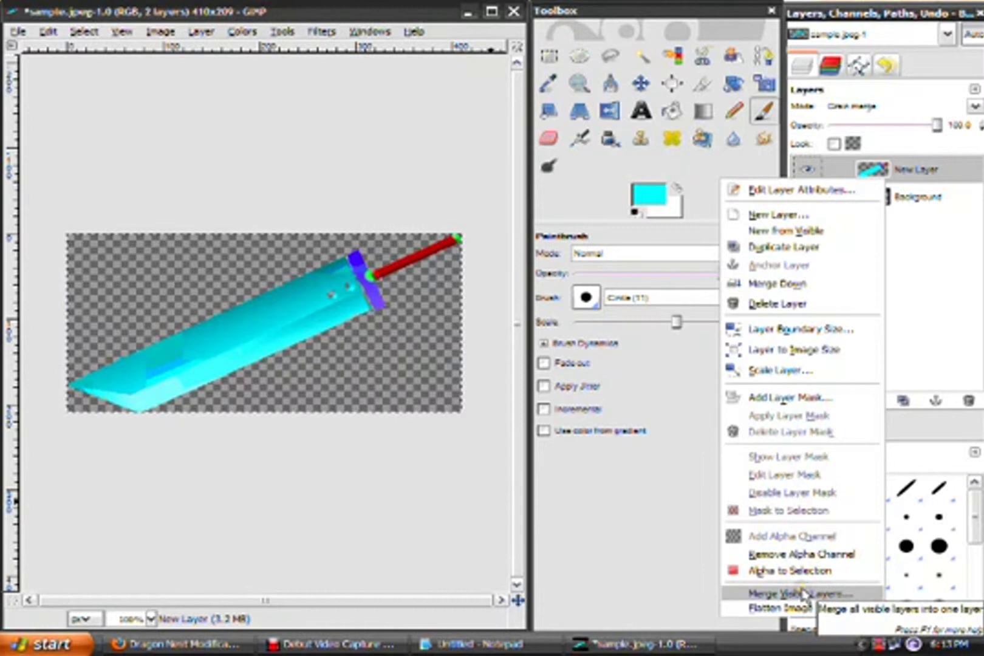
{"action": "left_click", "coordinate": [644, 645]}
{"action": "left_click", "coordinate": [480, 644]}
{"action": "type", "text": "1.AFTER COLORING, MERGE THE IMAGE. CTRL+M FOR SHORTCUT"}
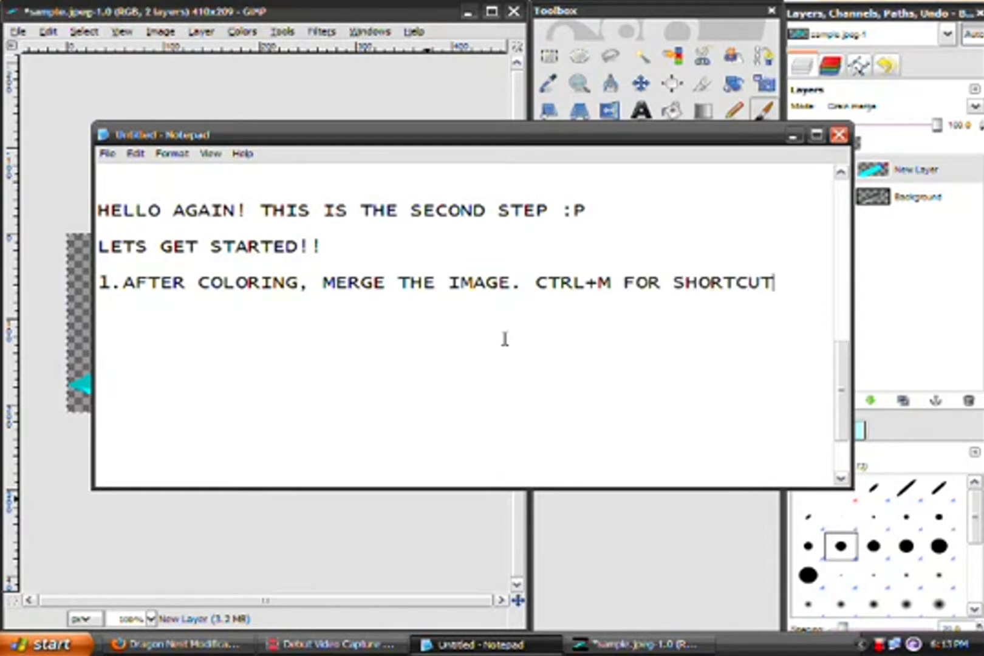
{"action": "type", "text": "."}
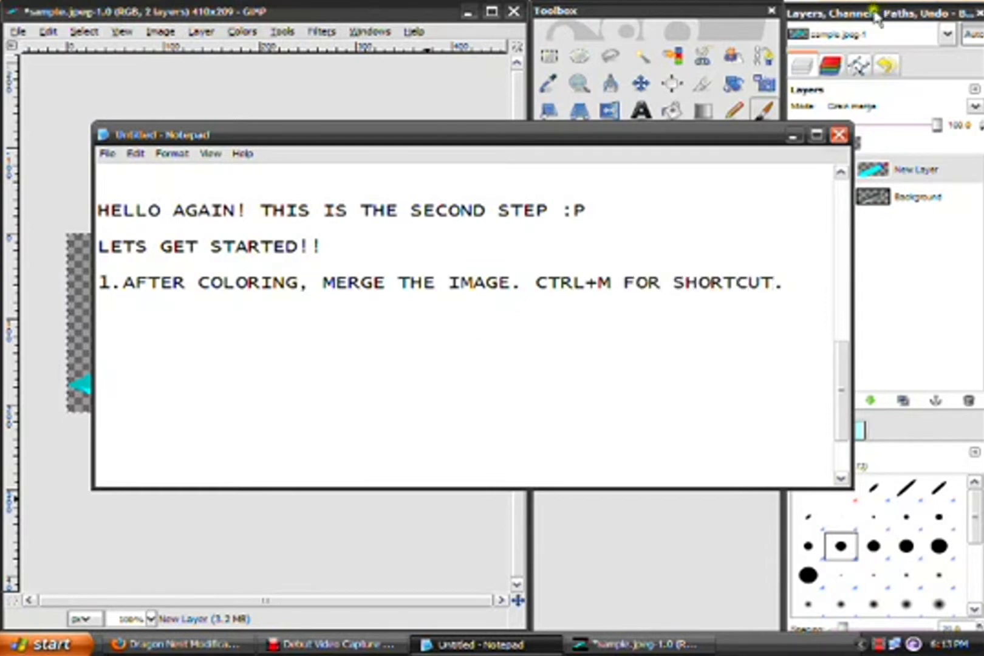
Merge the sword image's two visible layers into one Background layer with Ctrl+M
{"action": "left_click", "coordinate": [879, 13]}
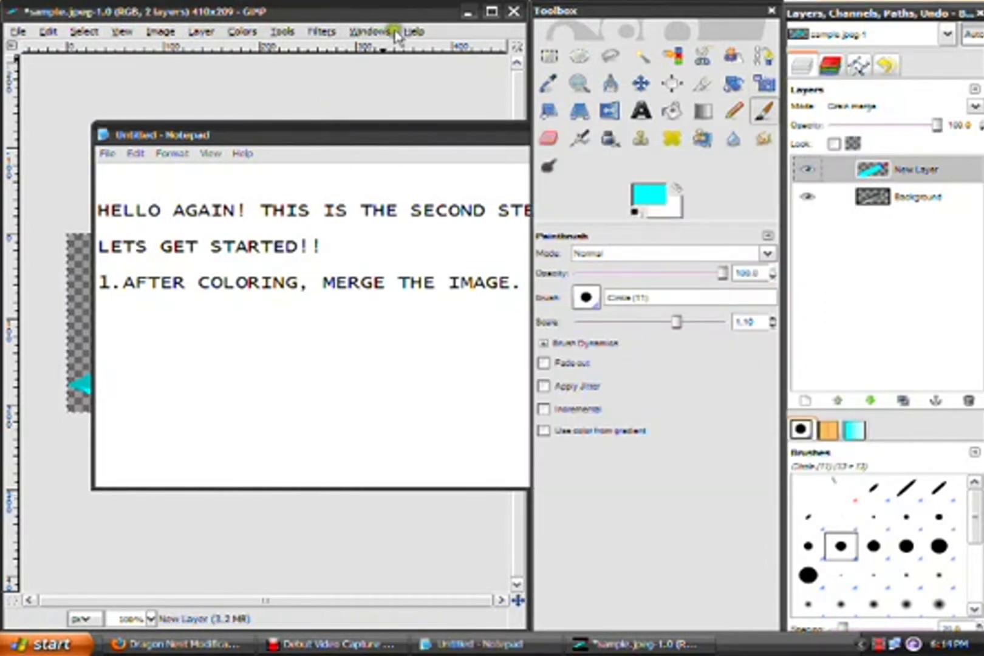
{"action": "left_click", "coordinate": [395, 14]}
{"action": "key", "text": "ctrl"}
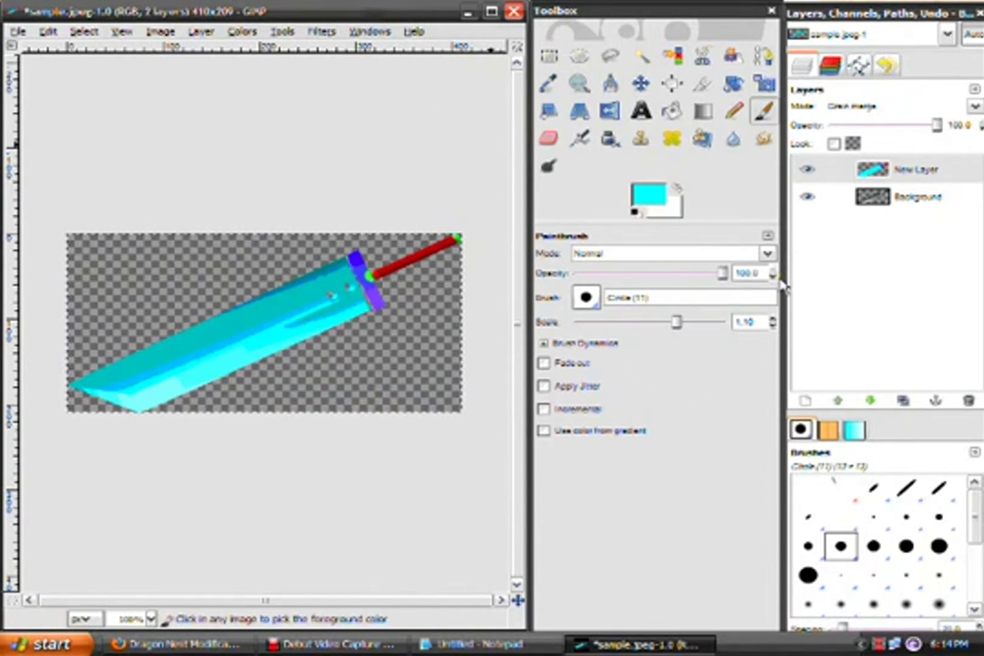
{"action": "key", "text": "ctrl+m"}
{"action": "left_click", "coordinate": [290, 272]}
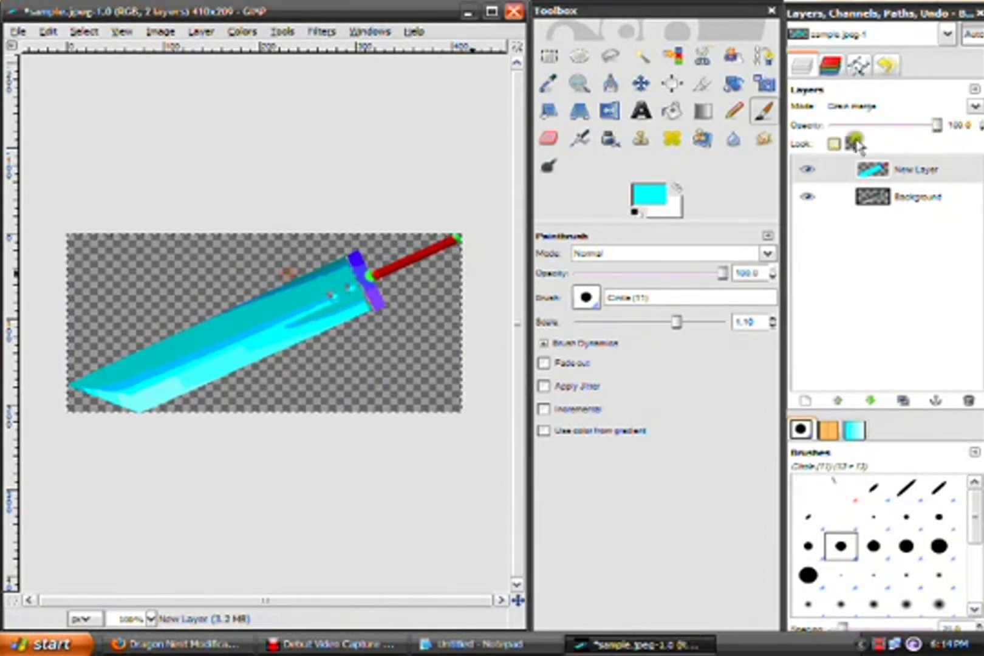
{"action": "key", "text": "ctrl+m"}
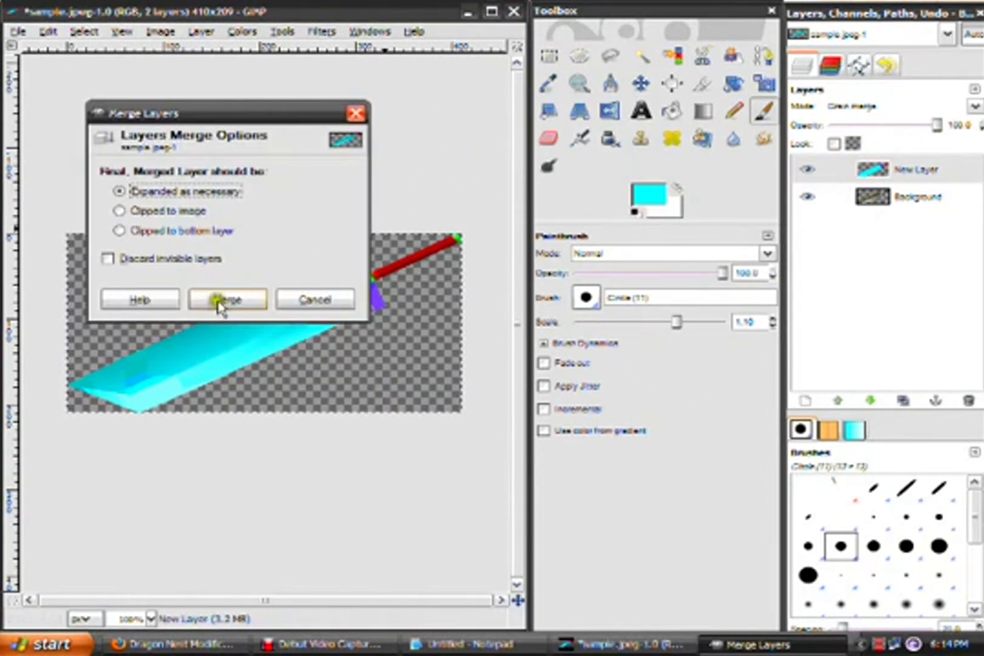
{"action": "left_click", "coordinate": [218, 300]}
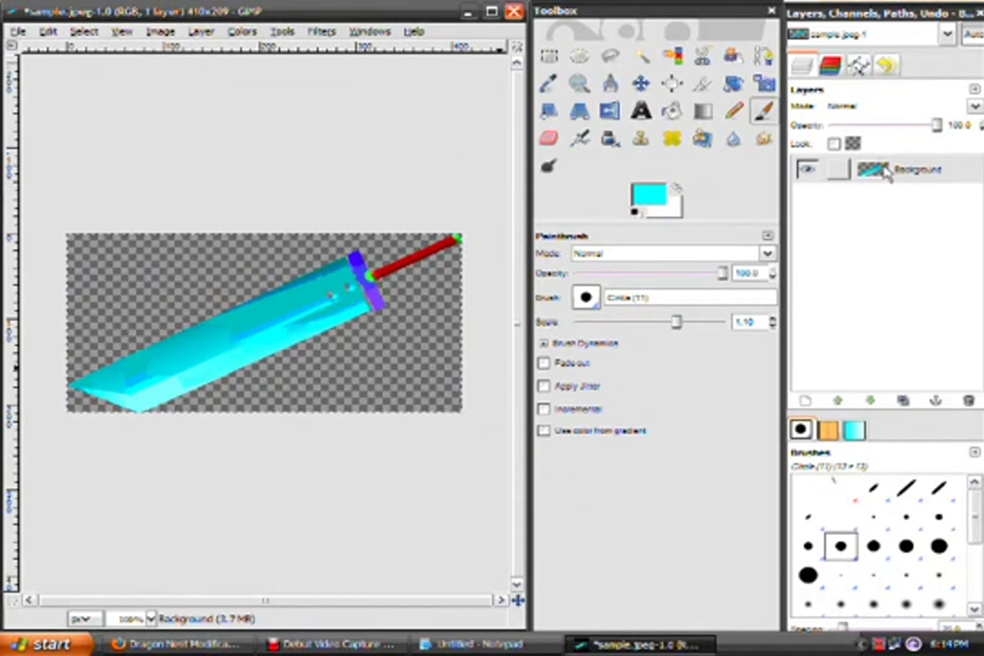
{"action": "left_click", "coordinate": [498, 648]}
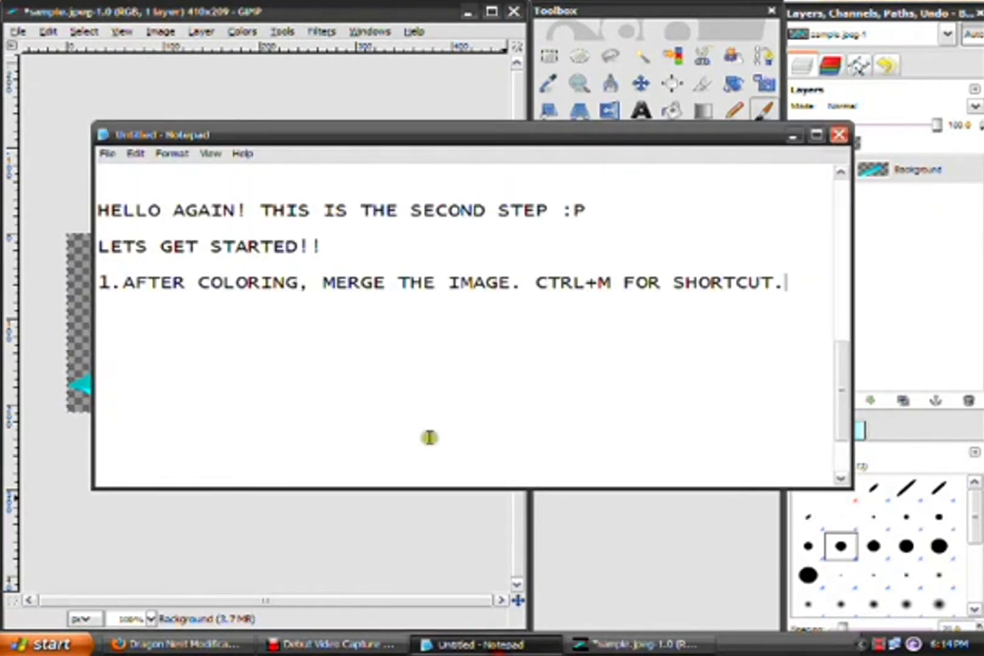
Start a new line in the notes for step 2 and type 'ERE'
{"action": "key", "text": "Return"}
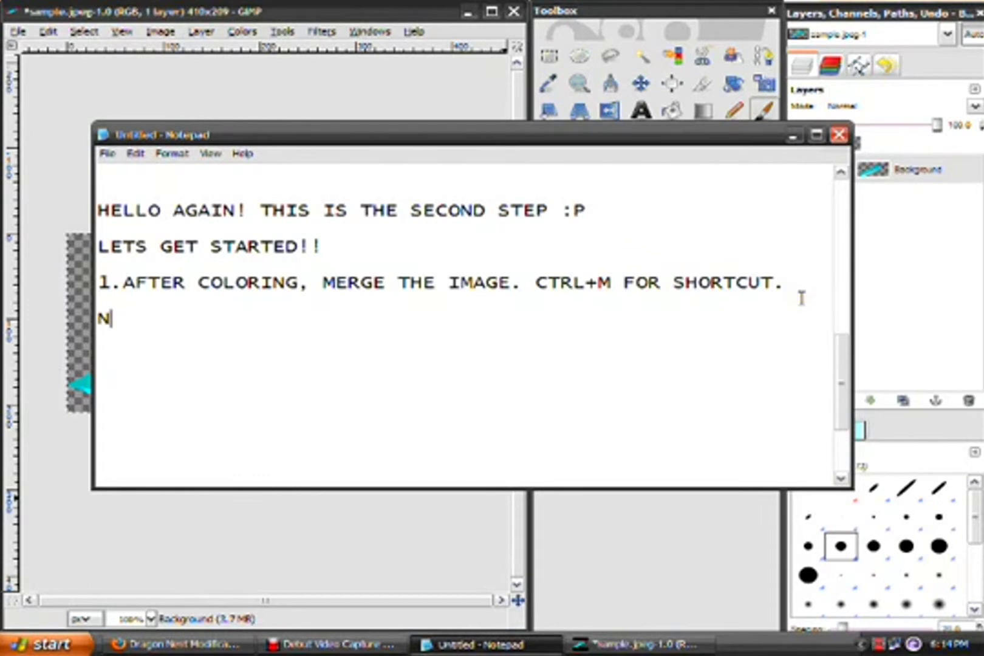
{"action": "type", "text": "ERE"}
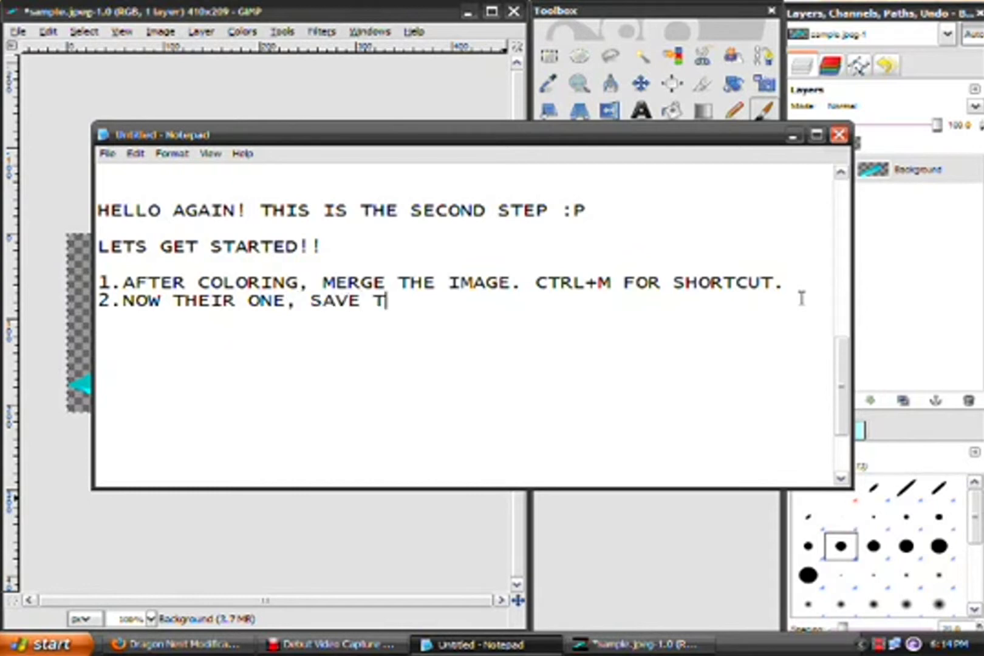
{"action": "left_click", "coordinate": [792, 135]}
Save the merged sword as sample.jpeg on the Desktop, replacing the file at default JPEG quality
{"action": "left_click", "coordinate": [17, 31]}
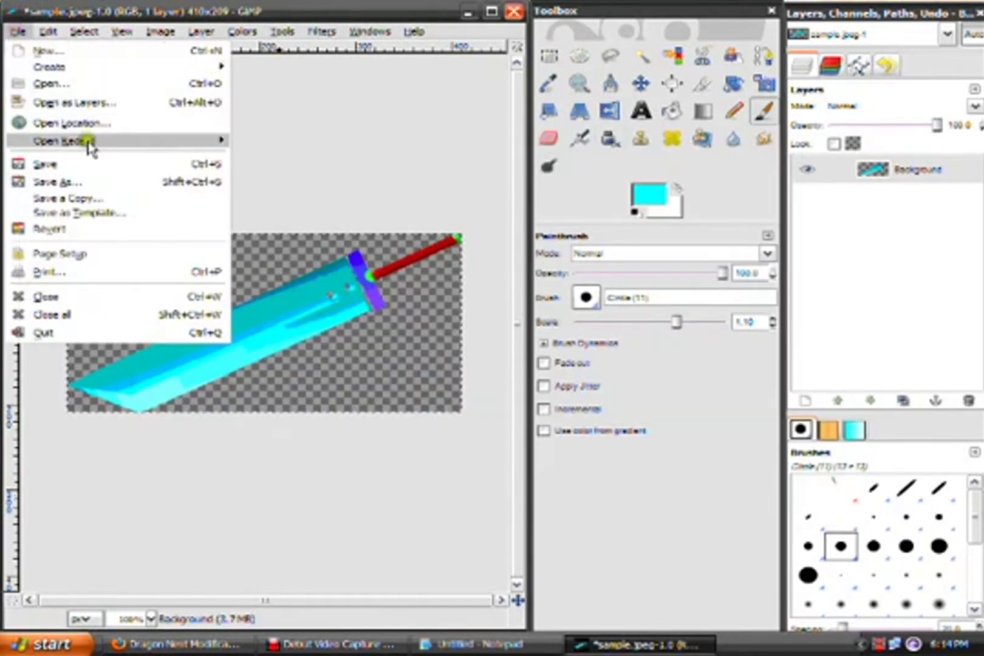
{"action": "left_click", "coordinate": [88, 182]}
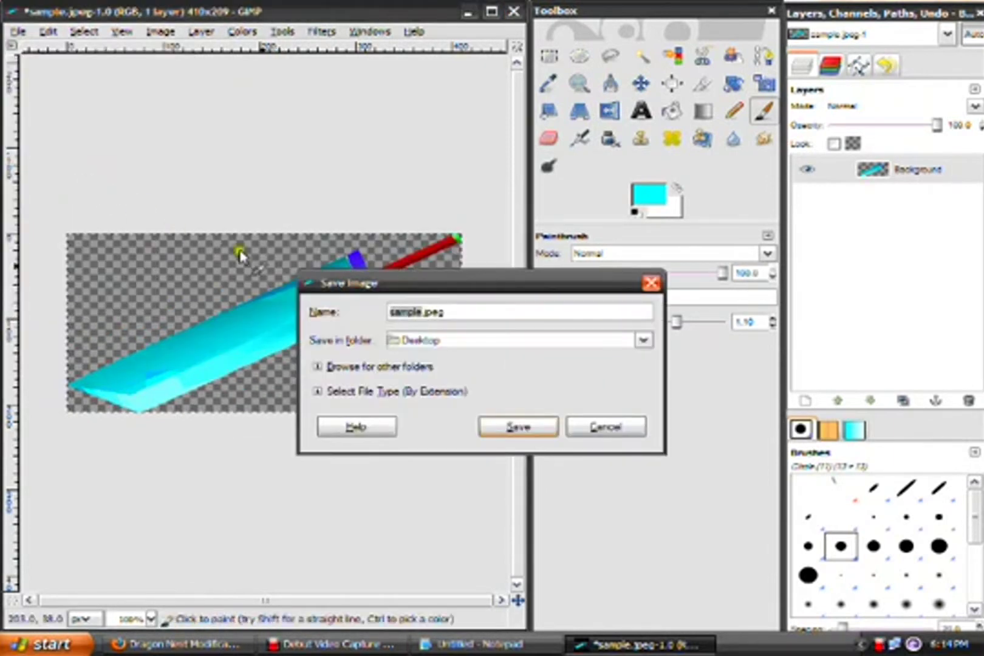
{"action": "left_click", "coordinate": [510, 430]}
{"action": "left_click", "coordinate": [517, 442]}
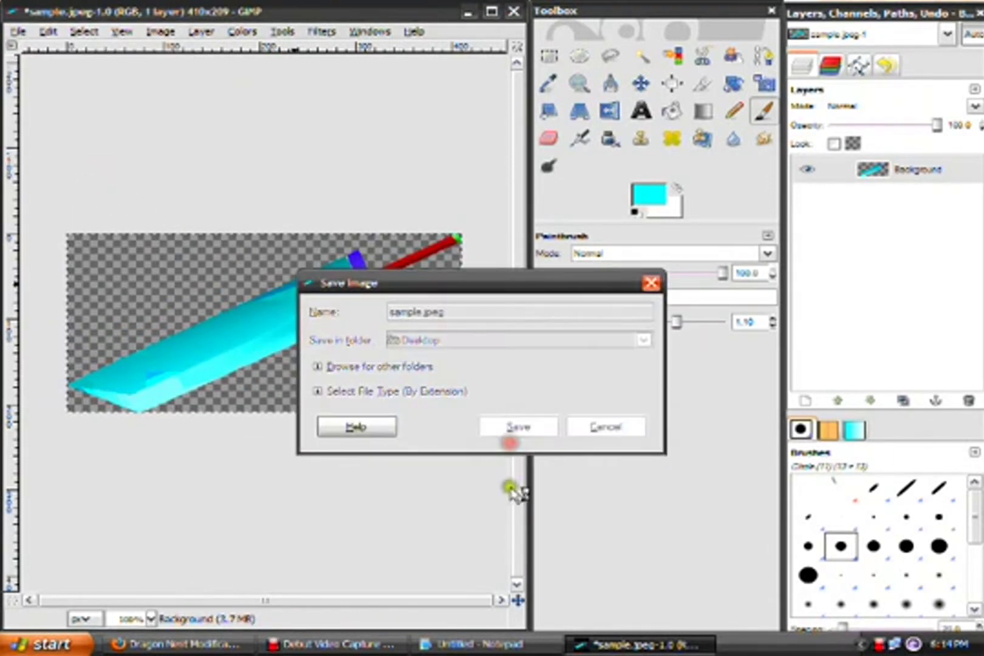
{"action": "left_click", "coordinate": [245, 193]}
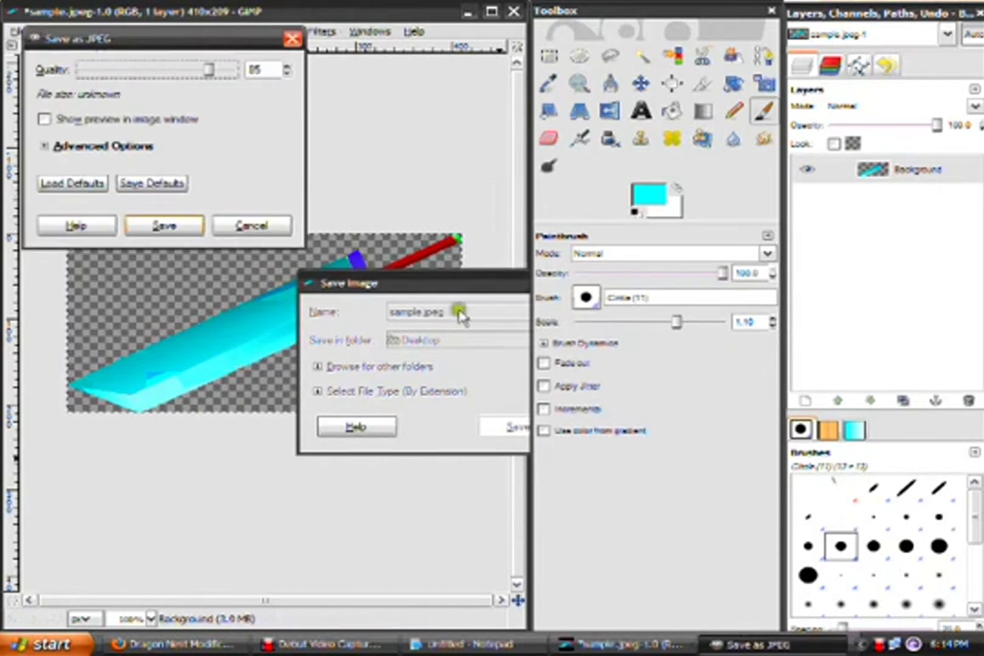
{"action": "left_click", "coordinate": [182, 224]}
{"action": "left_click", "coordinate": [503, 644]}
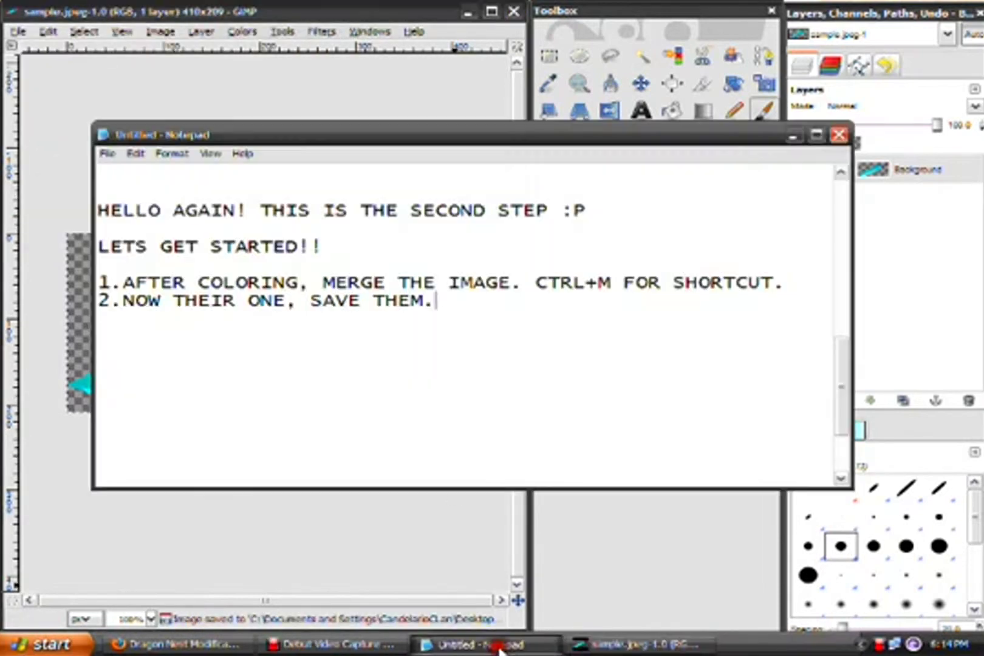
Add step 3, '3.JUST CLICK OKAY/OK LOL.', to the notes and check the saved sword
{"action": "type", "text": "3."}
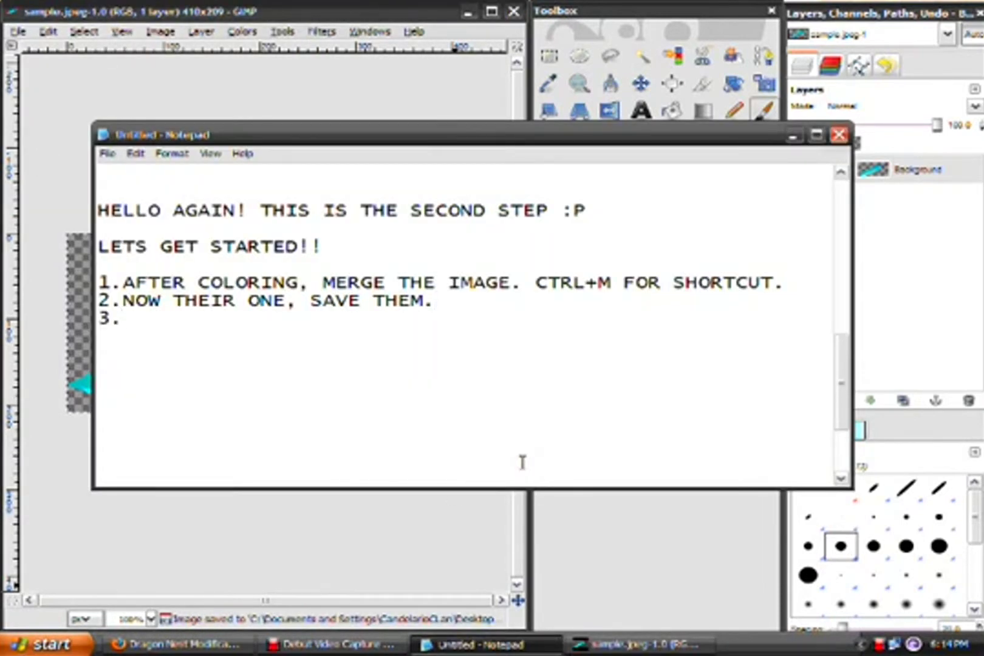
{"action": "type", "text": "JUST CLICK OKAY/OK"}
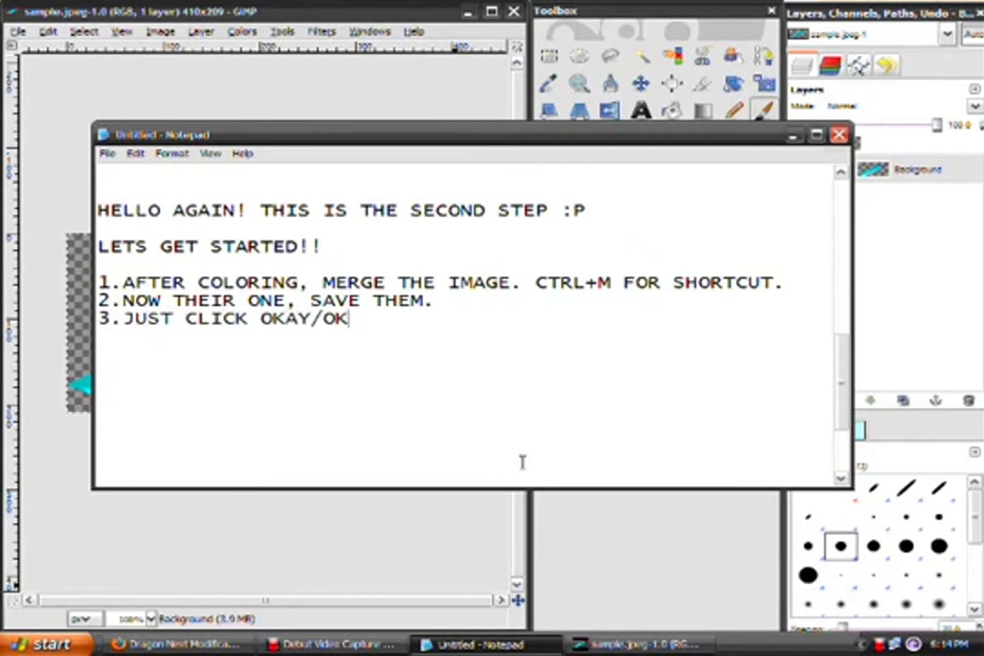
{"action": "type", "text": " LOL."}
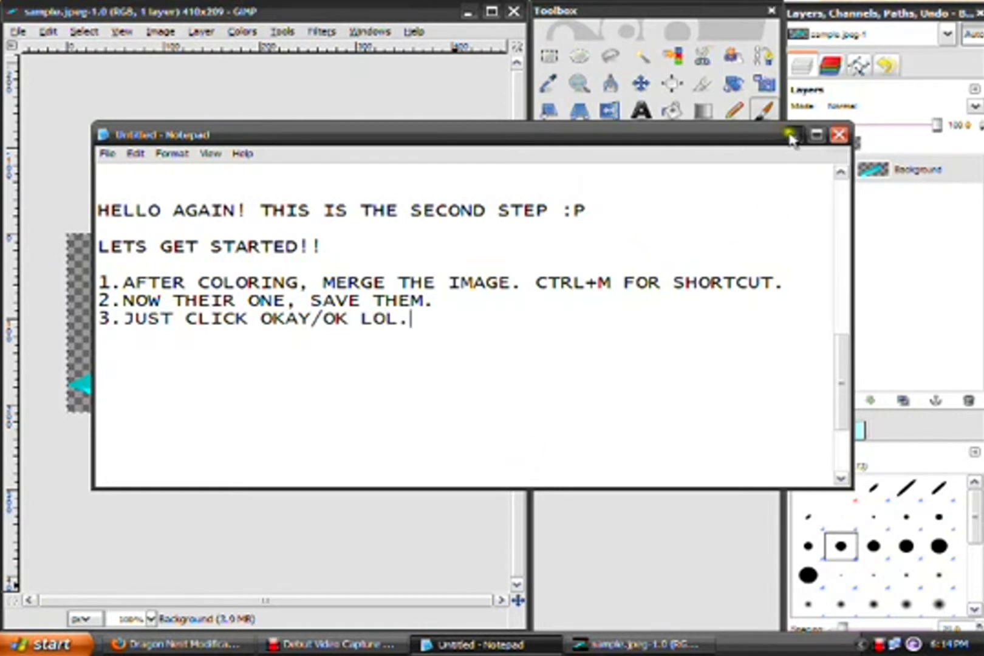
{"action": "left_click", "coordinate": [792, 135]}
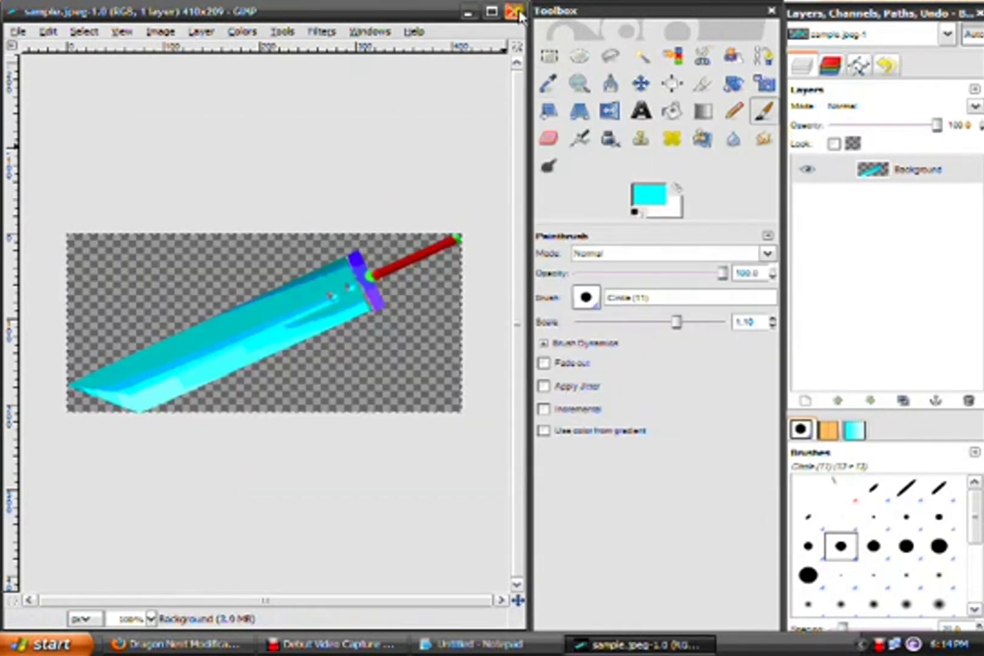
{"action": "left_click", "coordinate": [486, 644]}
Add step 4 and a sign-off to modders in the notes, then minimize Notepad
{"action": "key", "text": "Return"}
{"action": "type", "text": "4."}
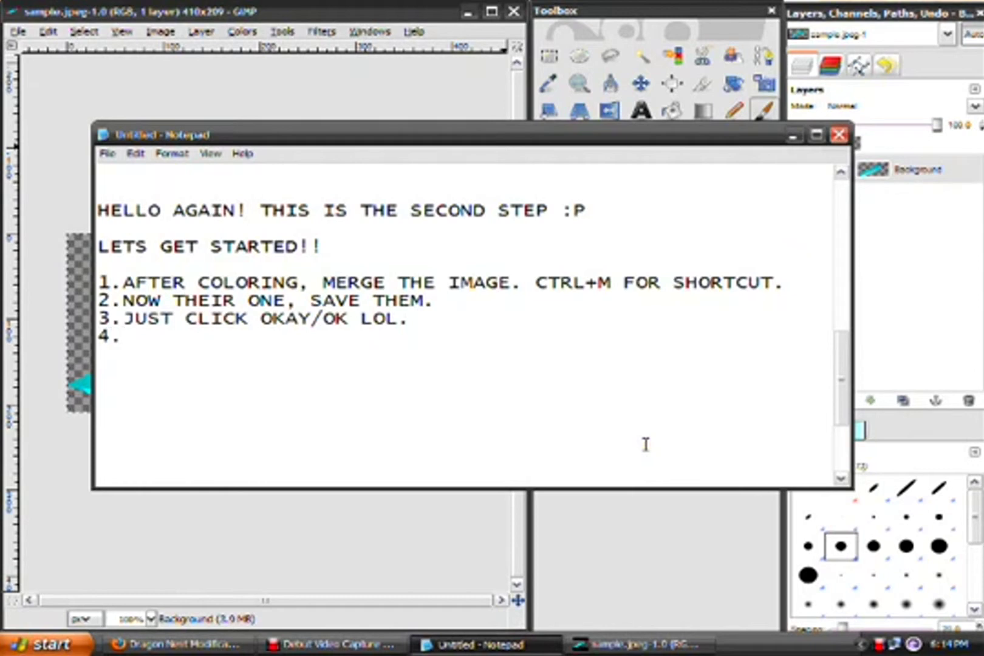
{"action": "type", "text": "NOW YOUR DONE"}
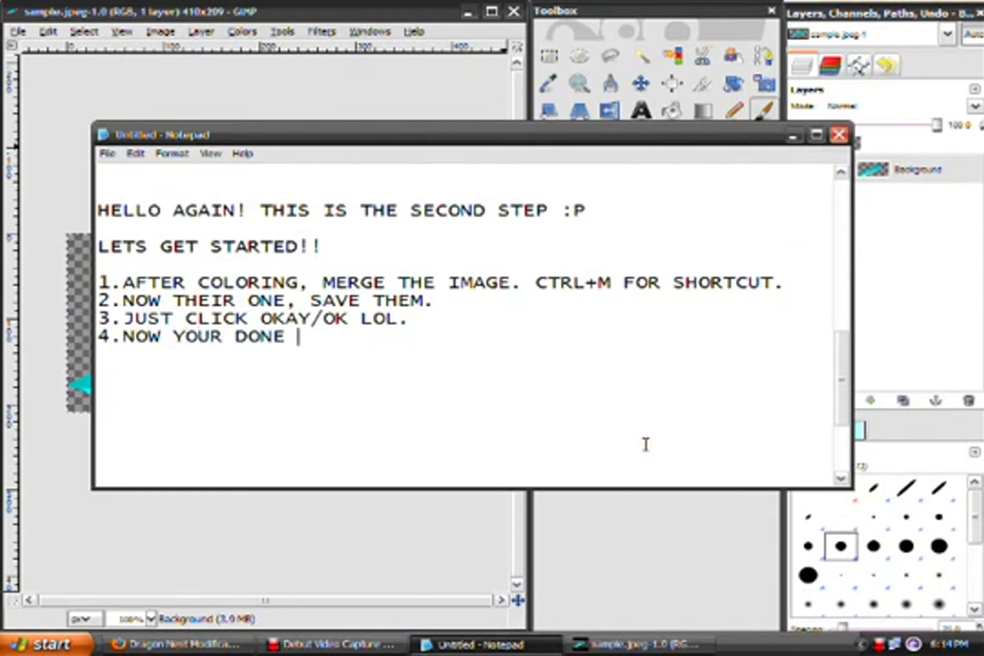
{"action": "type", "text": "LORING!!"}
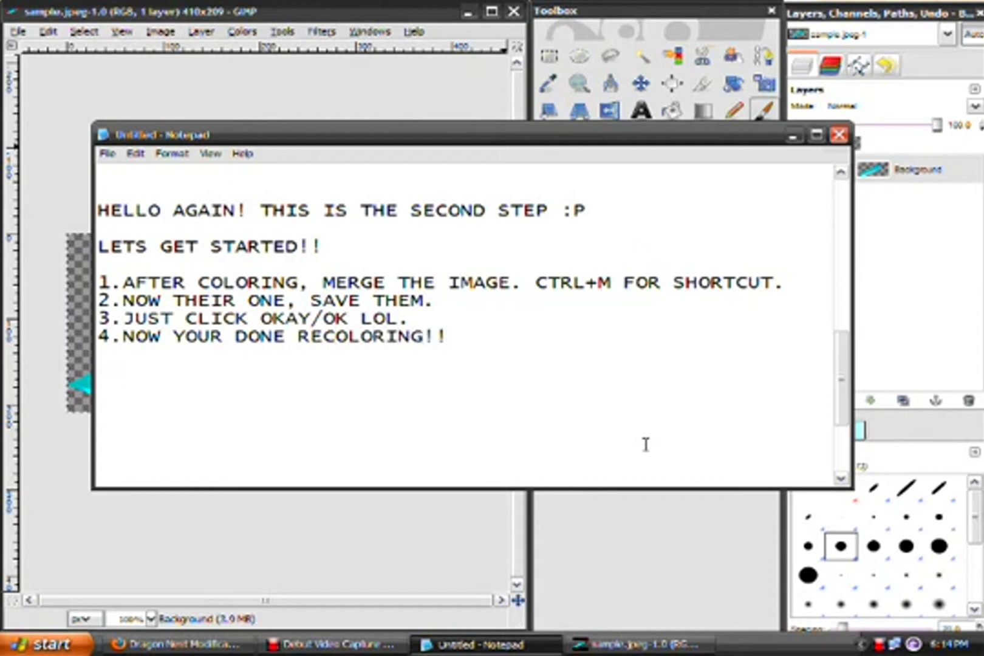
{"action": "type", "text": "YOU ENJOY"}
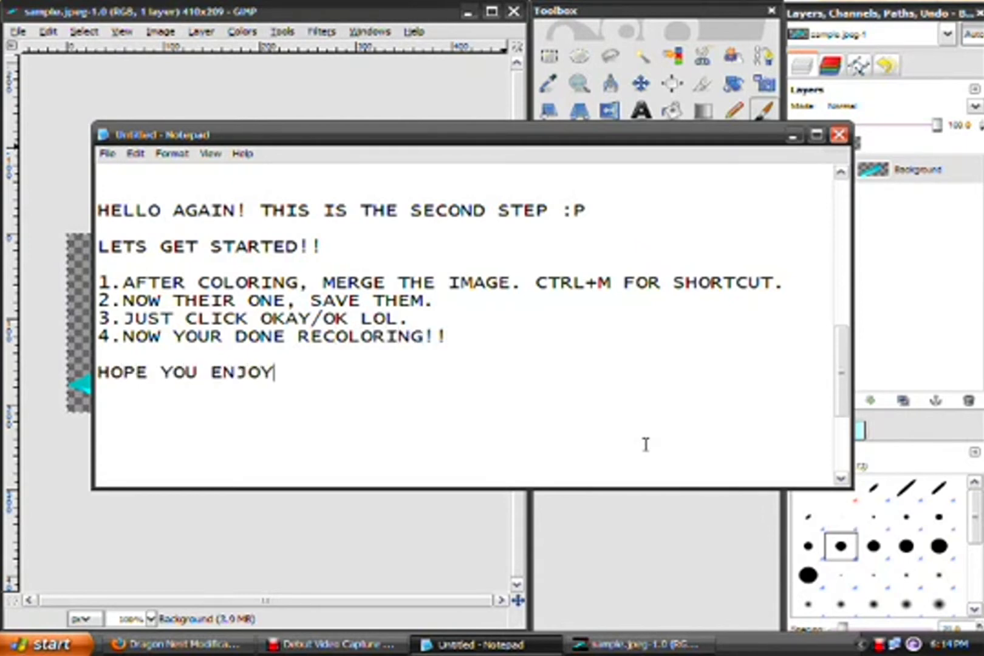
{"action": "type", "text": "ED WATCHING MY TUTOR."}
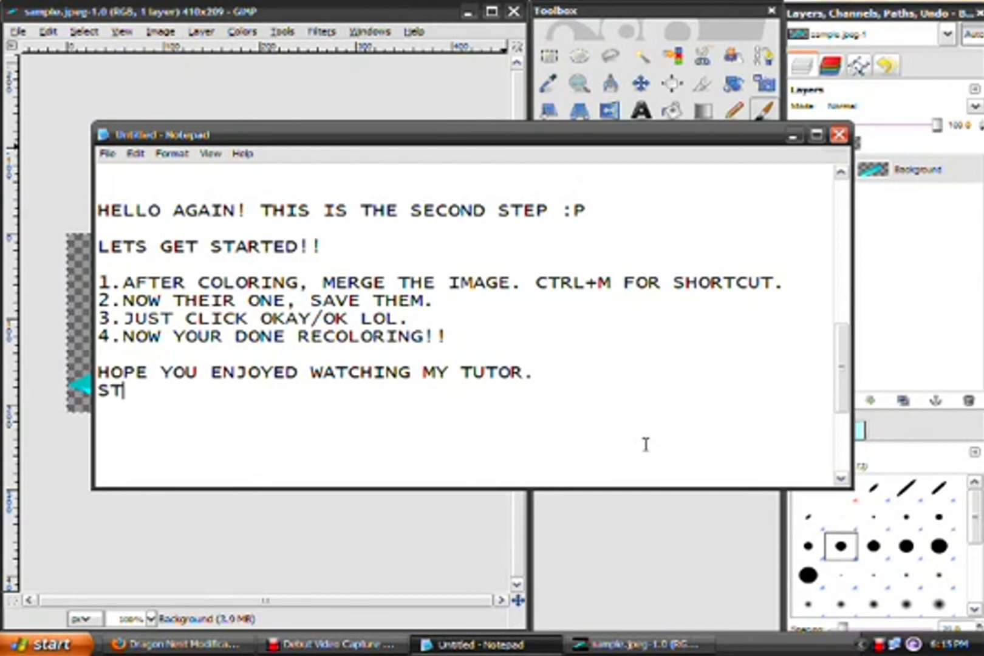
{"action": "type", "text": "RTO"}
{"action": "type", "text": "NG MOD"}
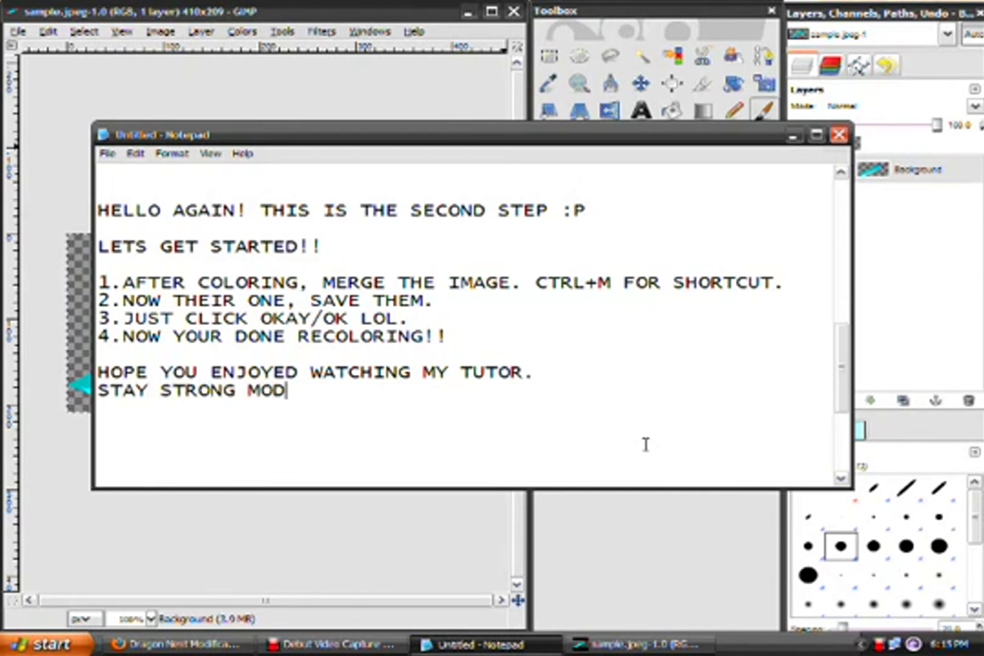
{"action": "type", "text": "DERS!!"}
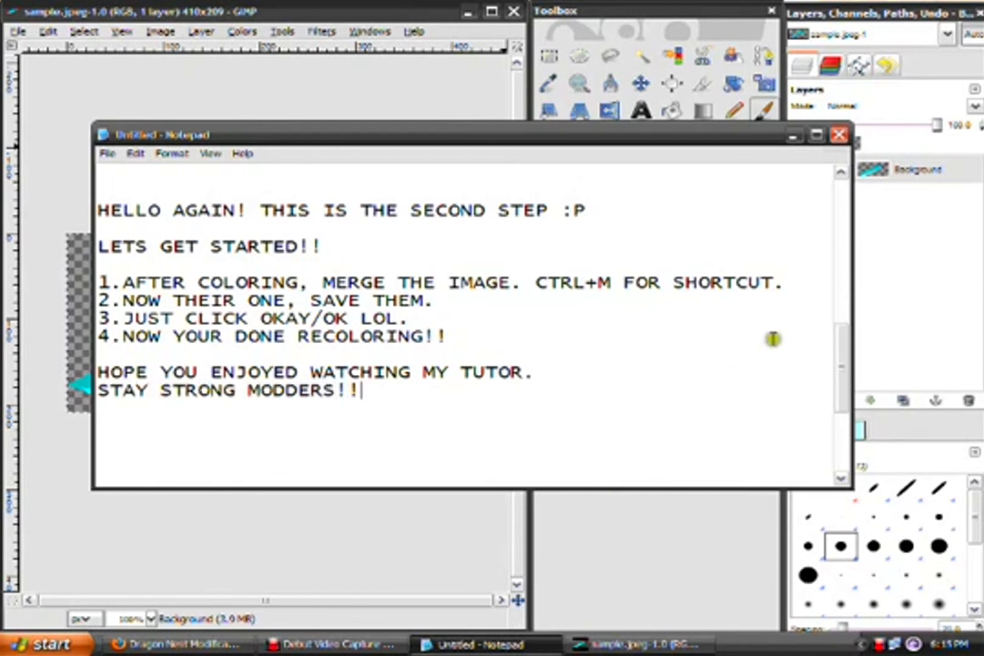
{"action": "left_click", "coordinate": [793, 135]}
{"action": "left_click", "coordinate": [48, 644]}
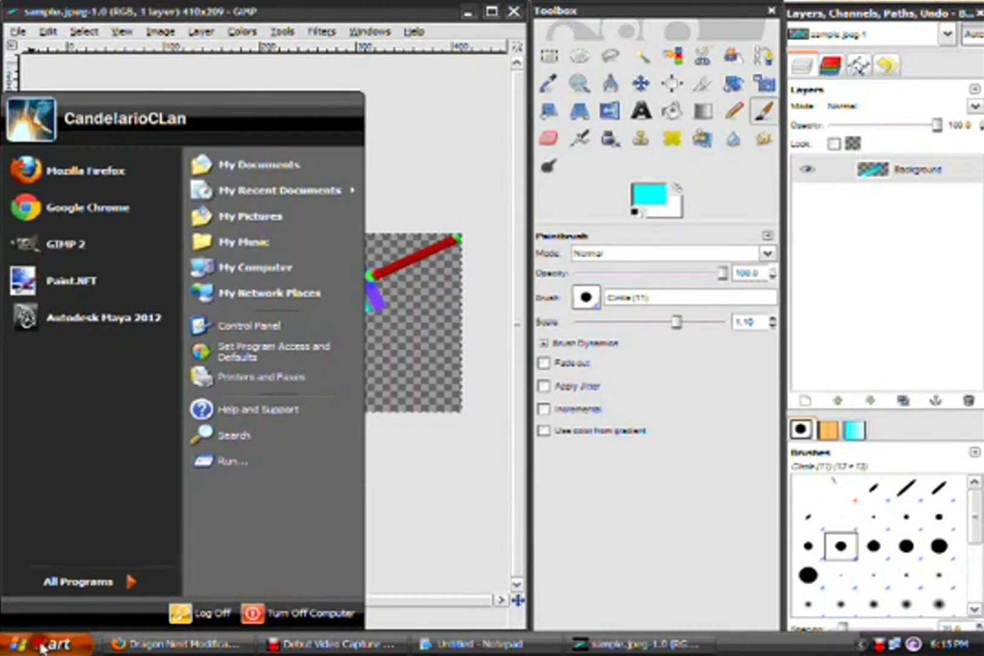